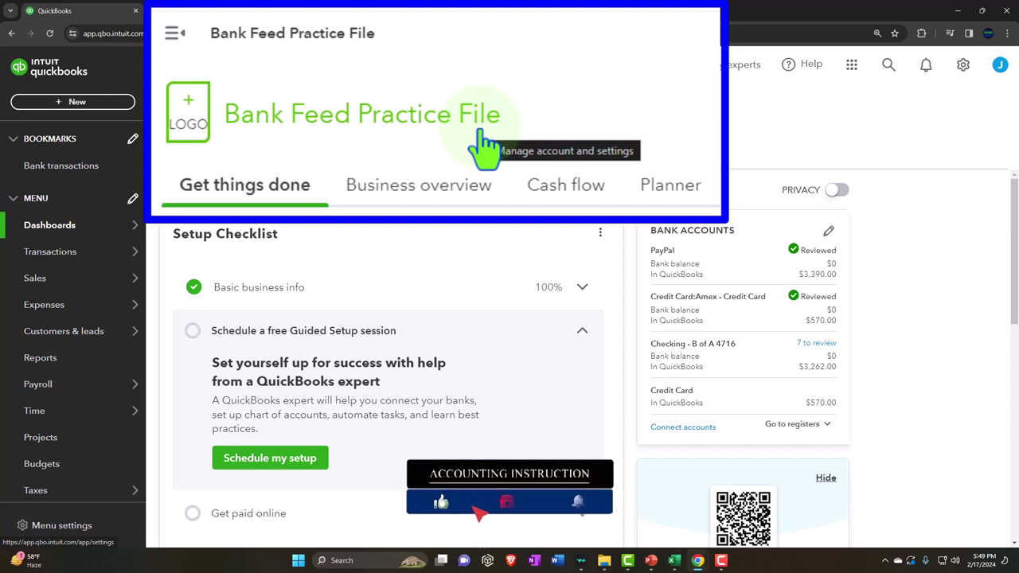
Step: Open the Balance Sheet, Profit and Loss and Trial Balance favorite reports, each in its own new browser tab
{"action": "mouse_move", "coordinate": [118, 317]}
{"action": "left_click", "coordinate": [79, 358]}
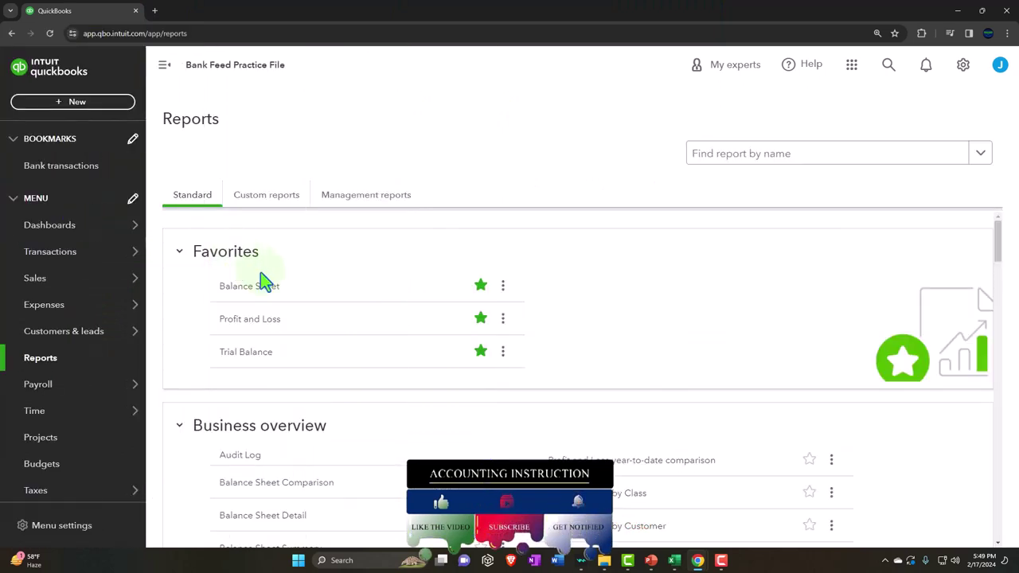
{"action": "right_click", "coordinate": [270, 291]}
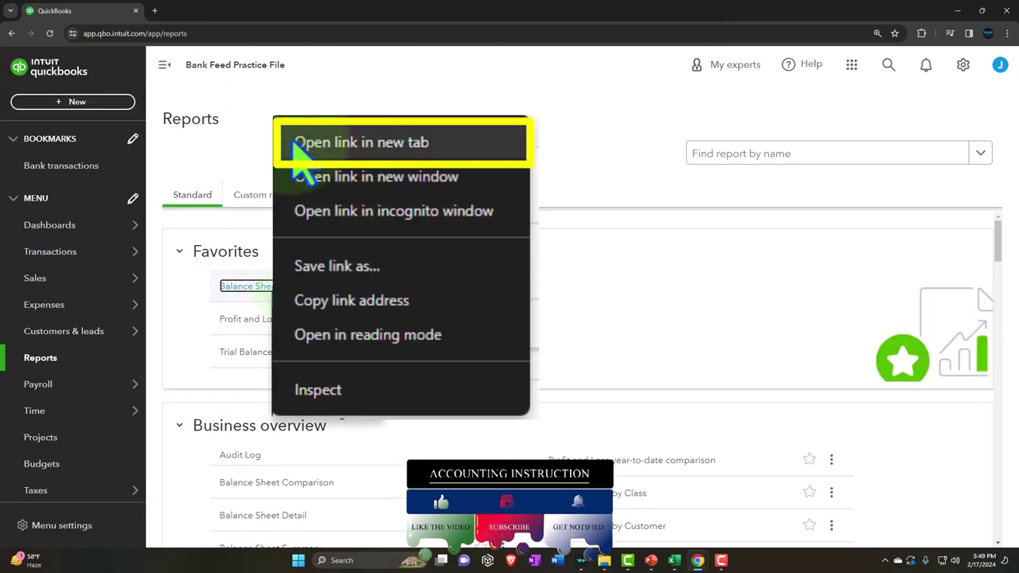
{"action": "left_click", "coordinate": [407, 147]}
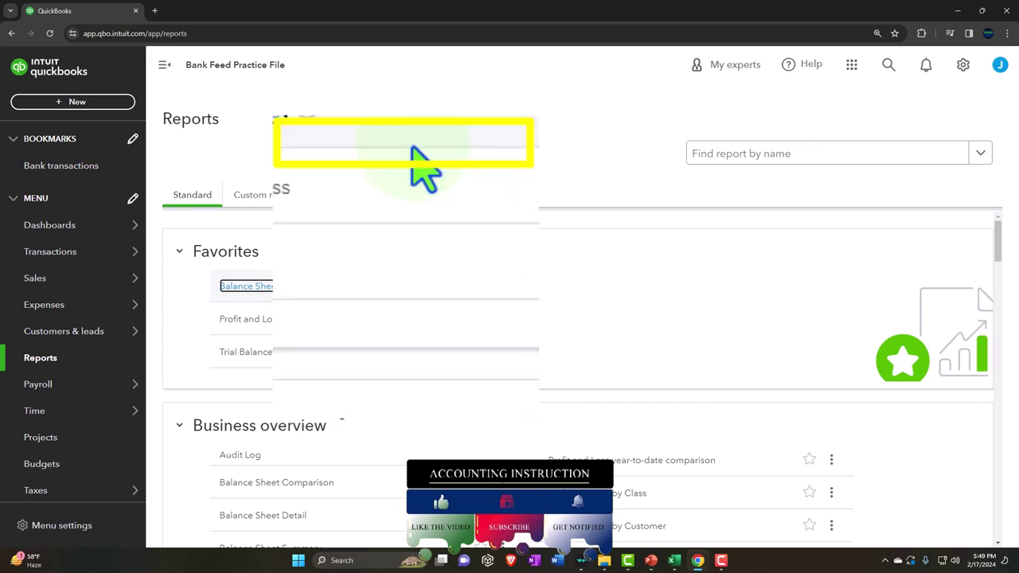
{"action": "right_click", "coordinate": [271, 327]}
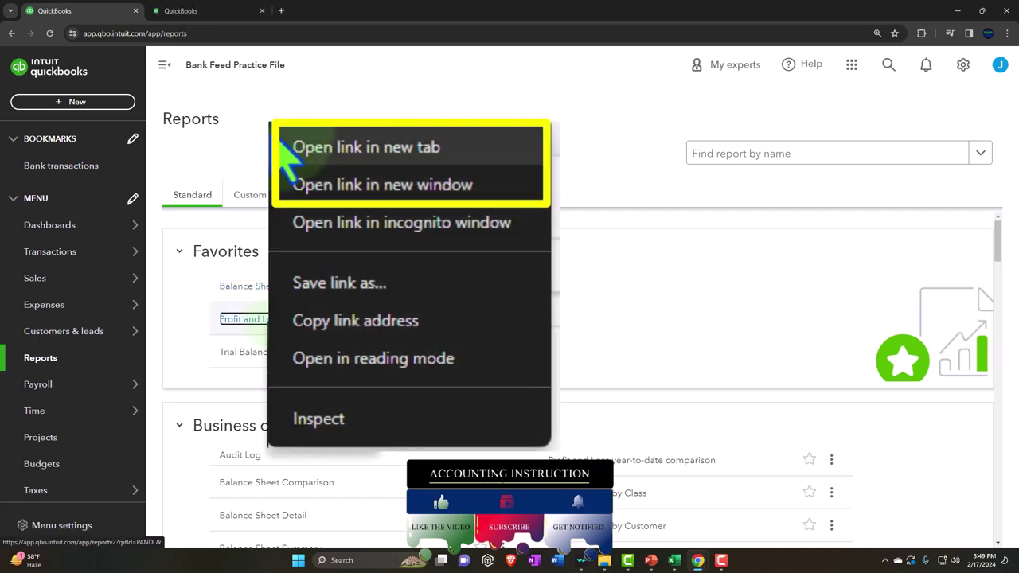
{"action": "left_click", "coordinate": [416, 153]}
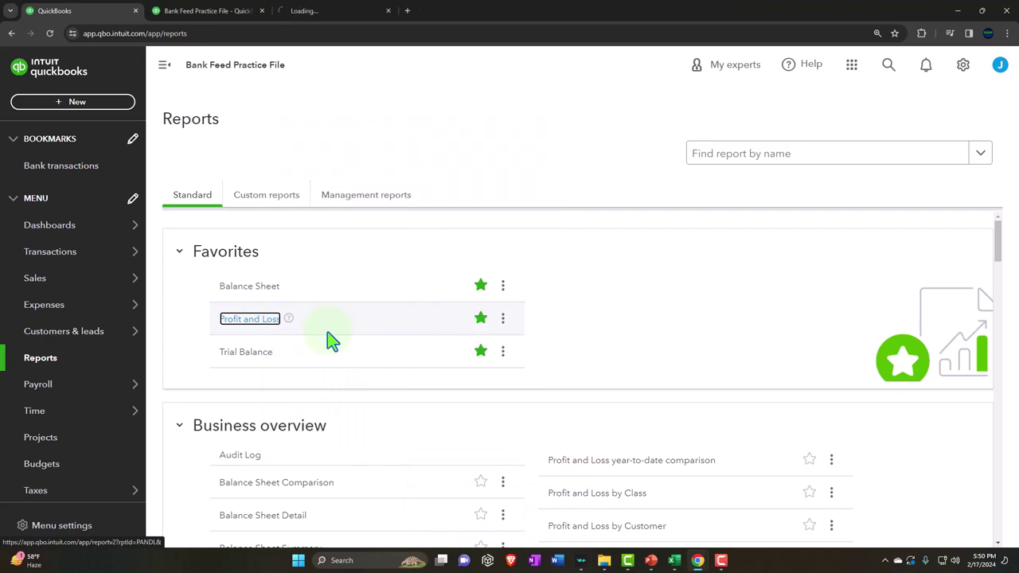
{"action": "right_click", "coordinate": [262, 355]}
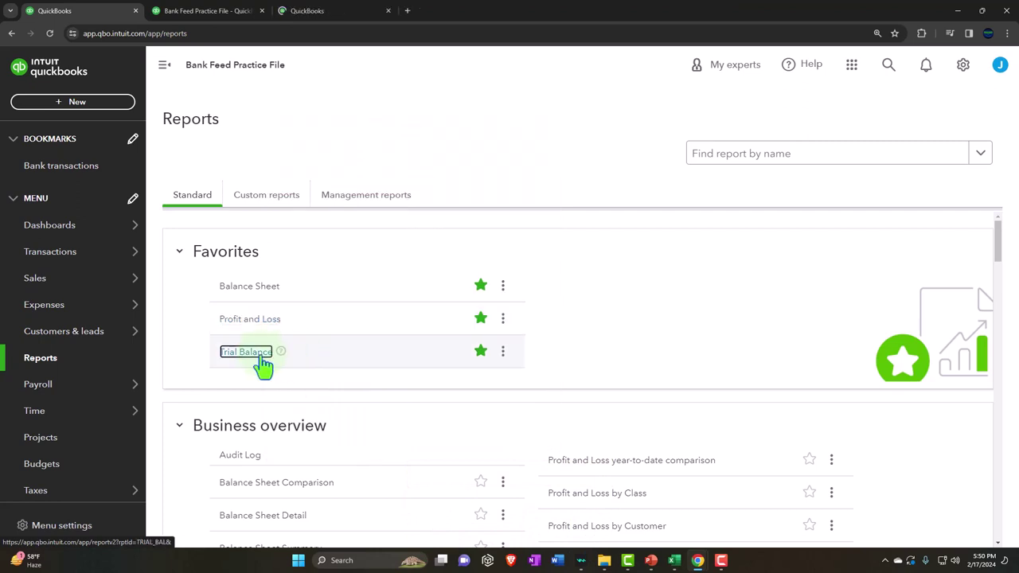
{"action": "left_click", "coordinate": [443, 182]}
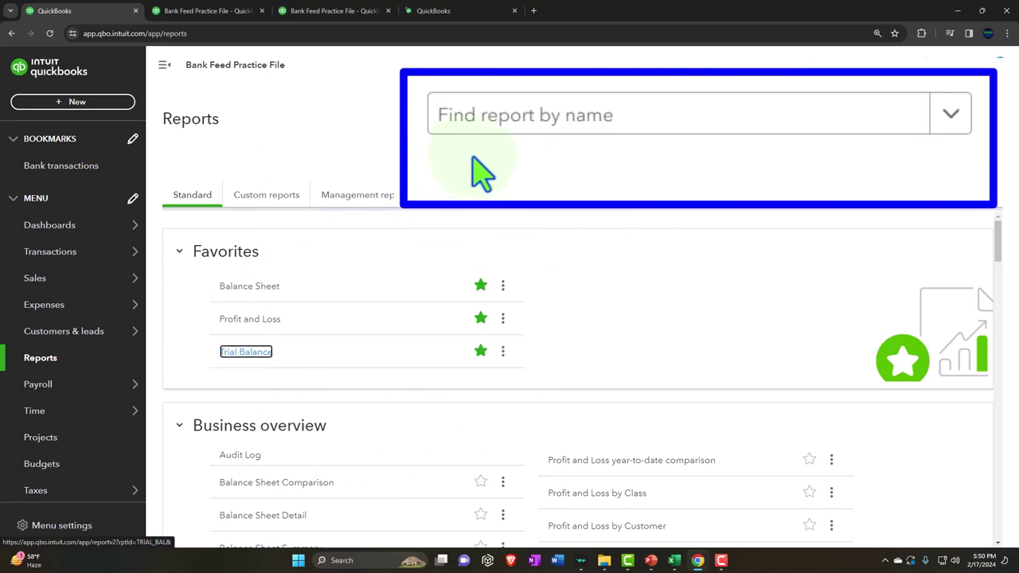
Step: Set the Balance Sheet report period to 01/01/2024 through 03/31/2024, with the navigation sidebar collapsed
{"action": "left_click", "coordinate": [212, 14]}
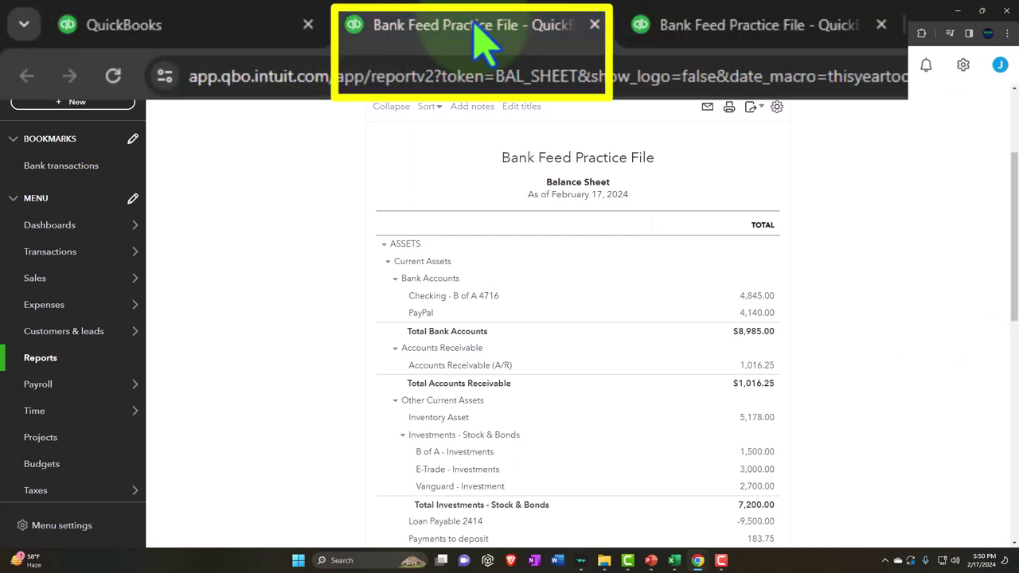
{"action": "left_click", "coordinate": [165, 65]}
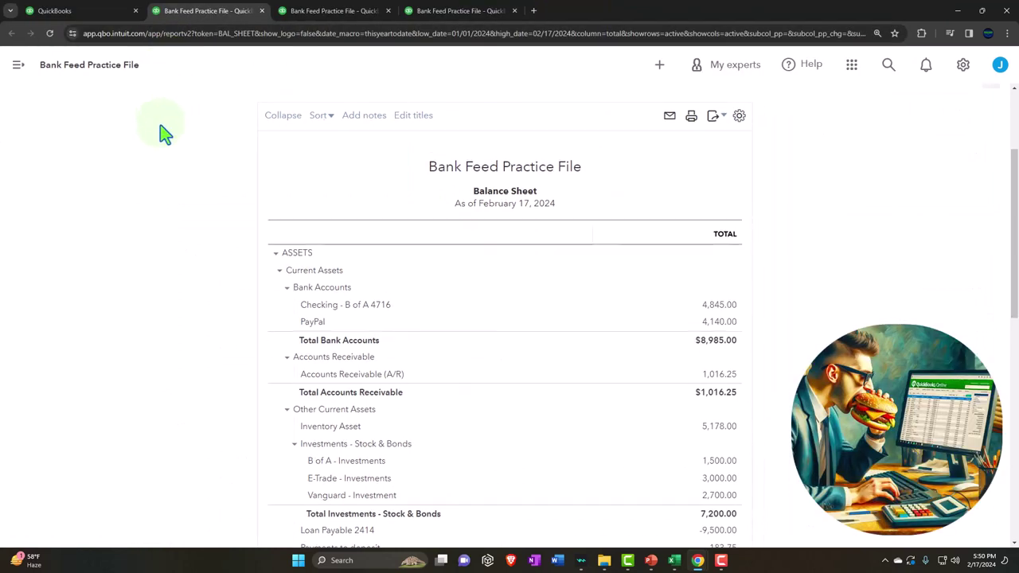
{"action": "scroll", "coordinate": [165, 133], "scroll_direction": "up", "scroll_amount": 2}
{"action": "left_click", "coordinate": [211, 166]}
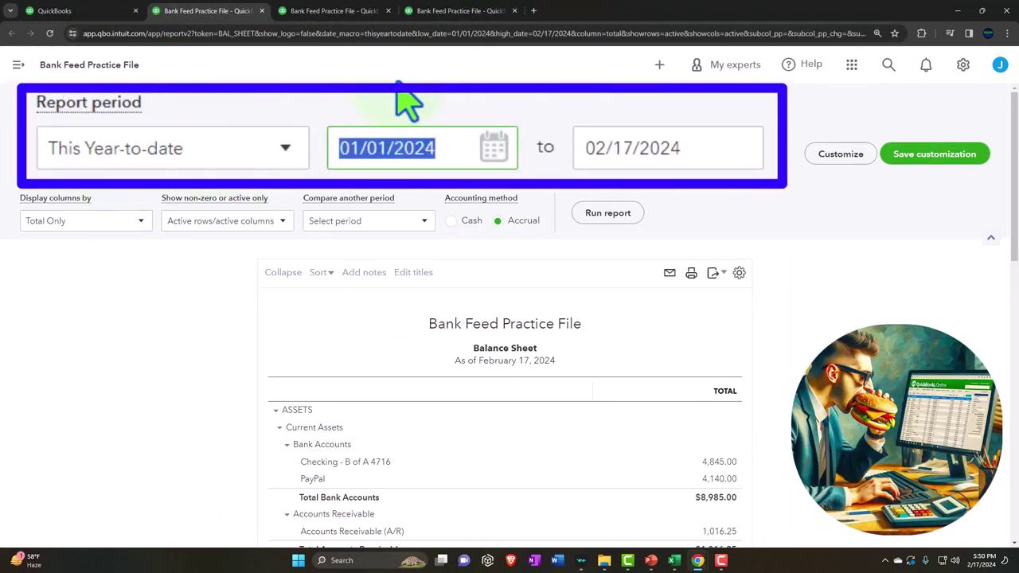
{"action": "type", "text": "010124"}
{"action": "key", "text": "Tab"}
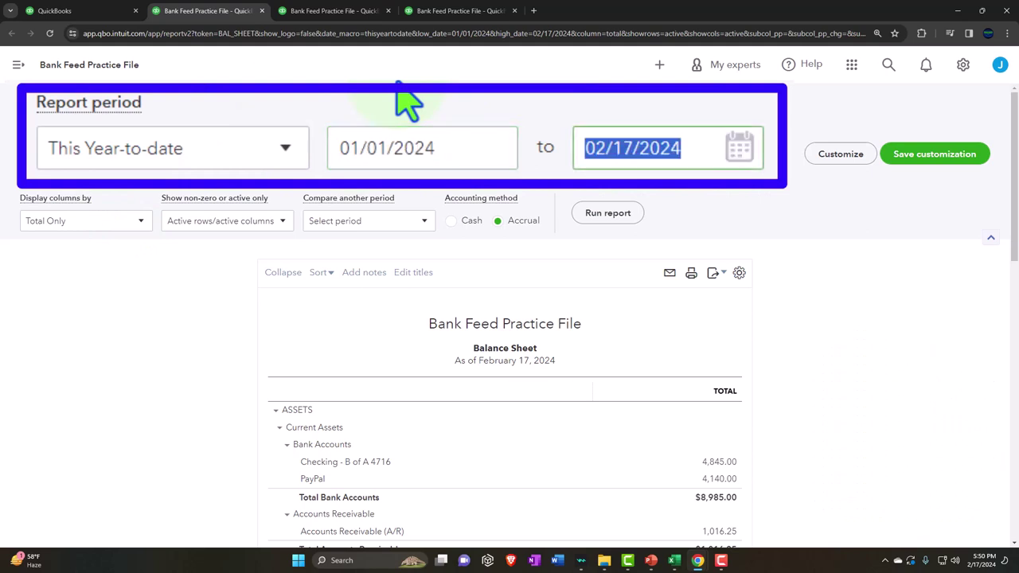
{"action": "type", "text": "033124"}
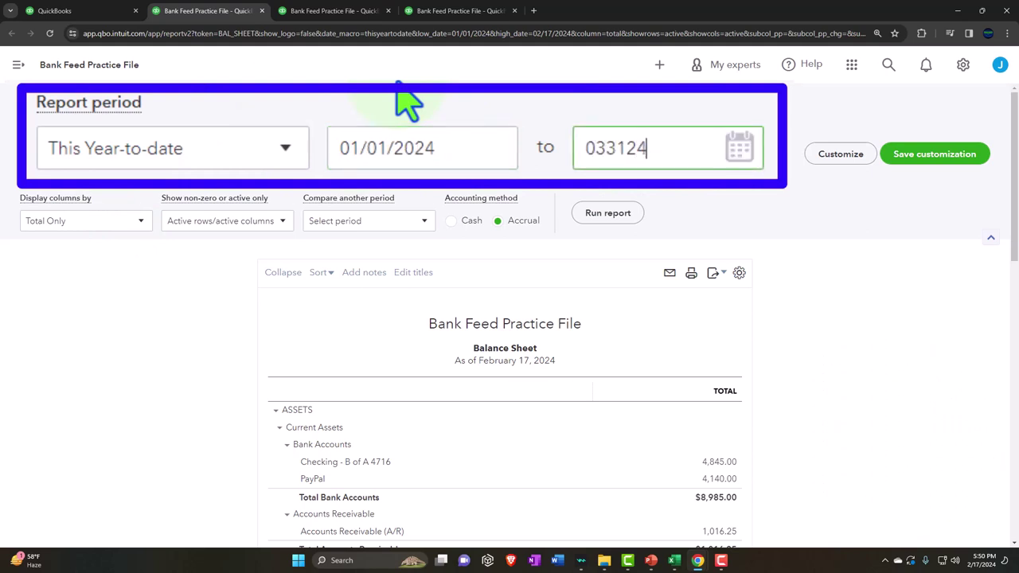
{"action": "key", "text": "Tab"}
Step: Display the Balance Sheet columns by Months and run the report
{"action": "left_click", "coordinate": [141, 226]}
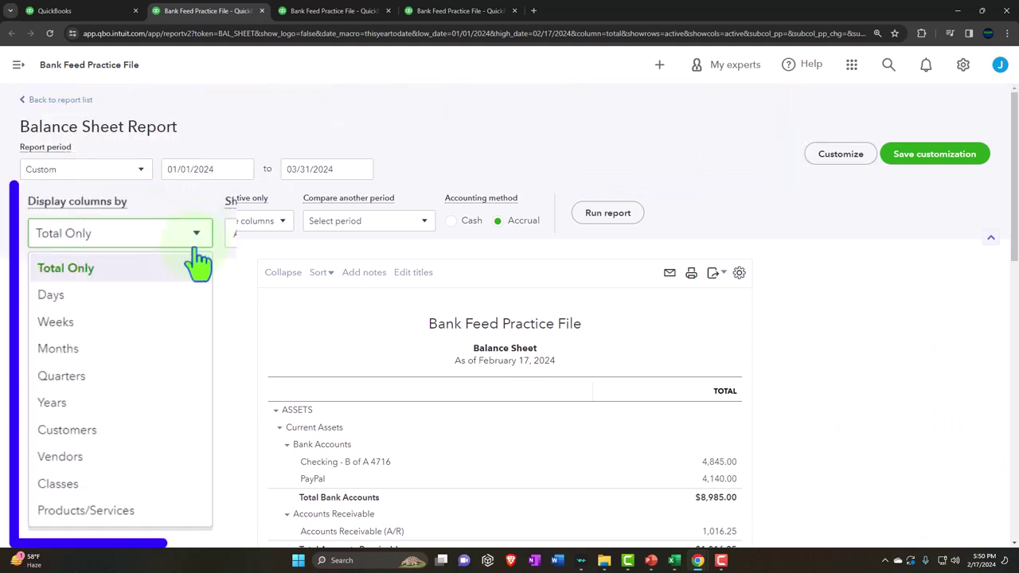
{"action": "left_click", "coordinate": [173, 351]}
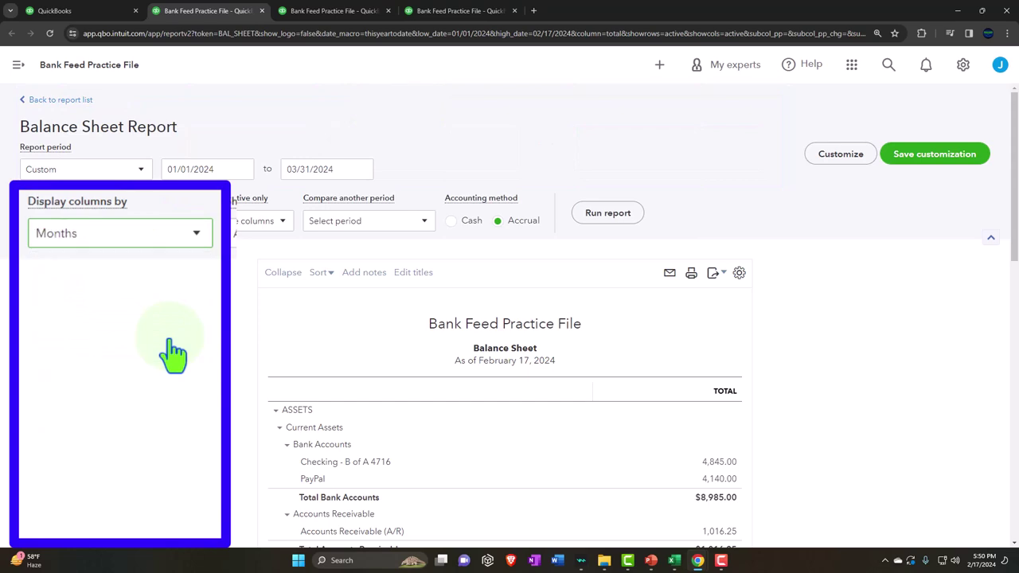
{"action": "left_click", "coordinate": [587, 227]}
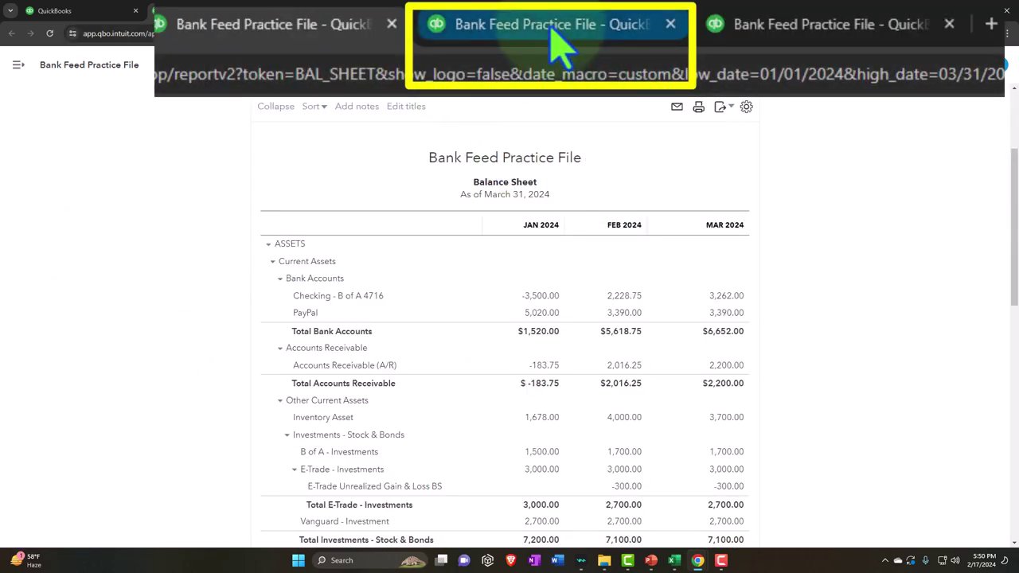
Step: Set the Profit and Loss report period to 01/01/2024 through 03/31/2024, with the navigation sidebar collapsed
{"action": "left_click", "coordinate": [332, 11]}
{"action": "left_click", "coordinate": [159, 64]}
{"action": "scroll", "coordinate": [152, 138], "scroll_direction": "up", "scroll_amount": 3}
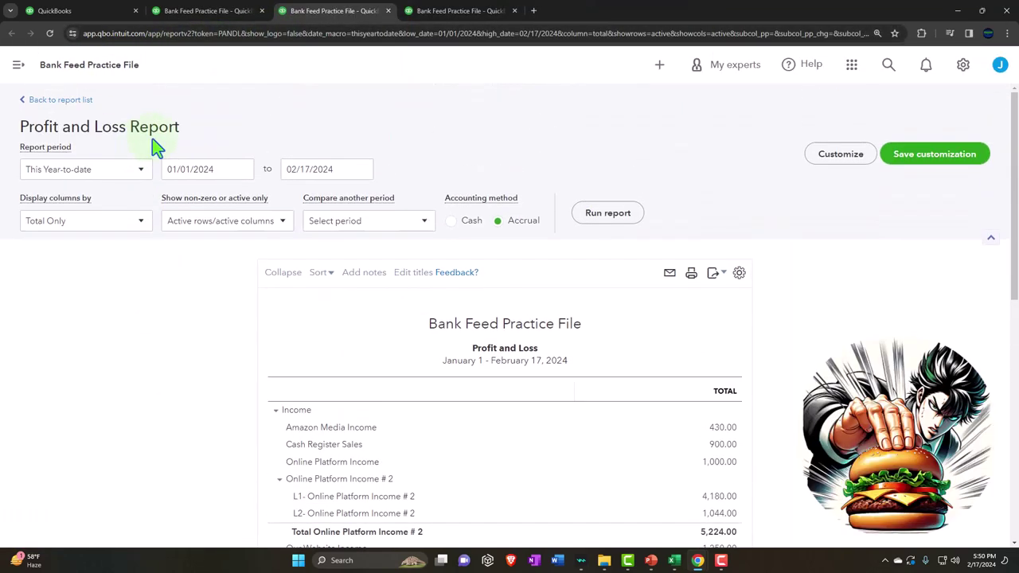
{"action": "left_click", "coordinate": [213, 170]}
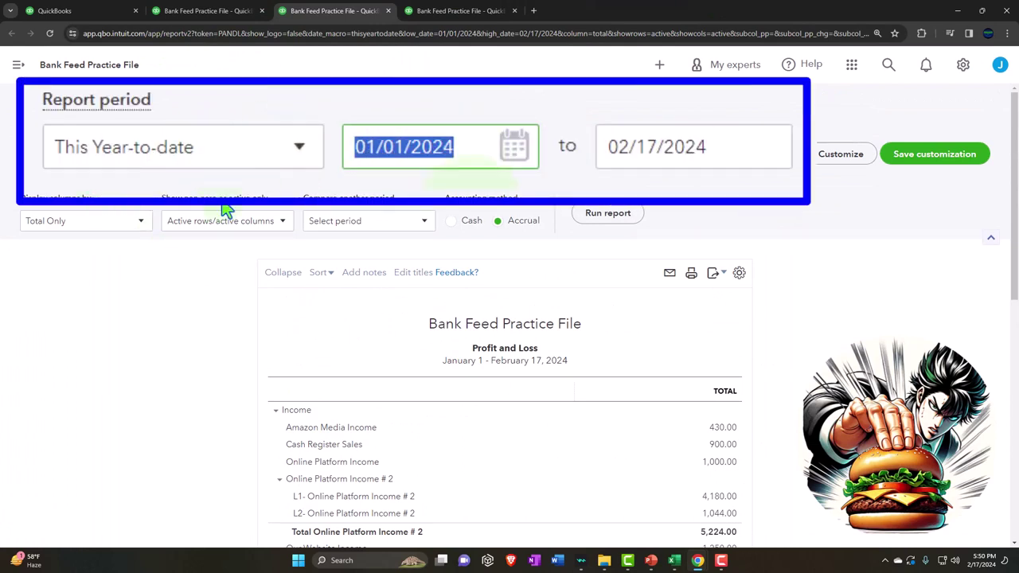
{"action": "type", "text": "010124"}
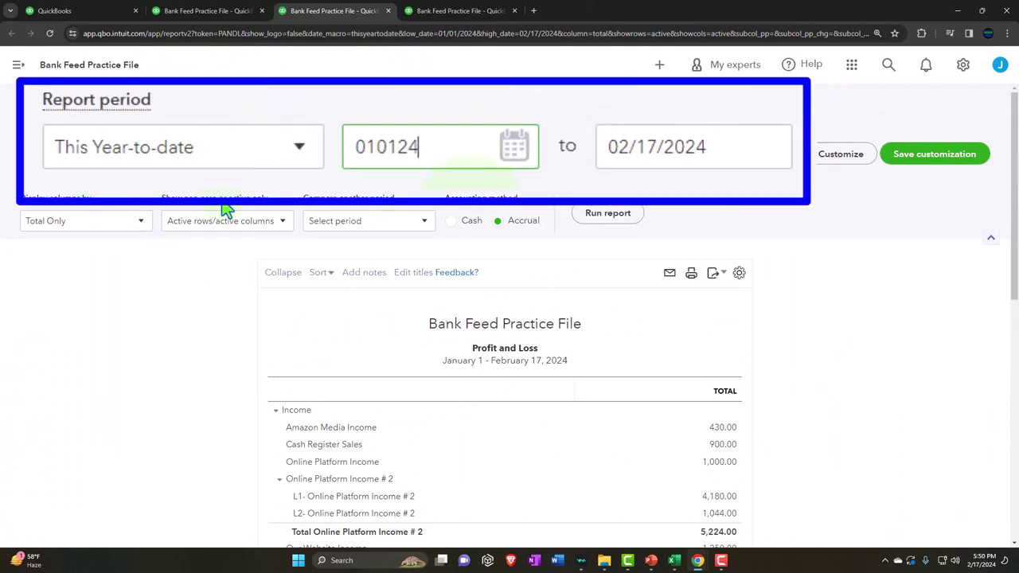
{"action": "key", "text": "Tab"}
{"action": "type", "text": "033124"}
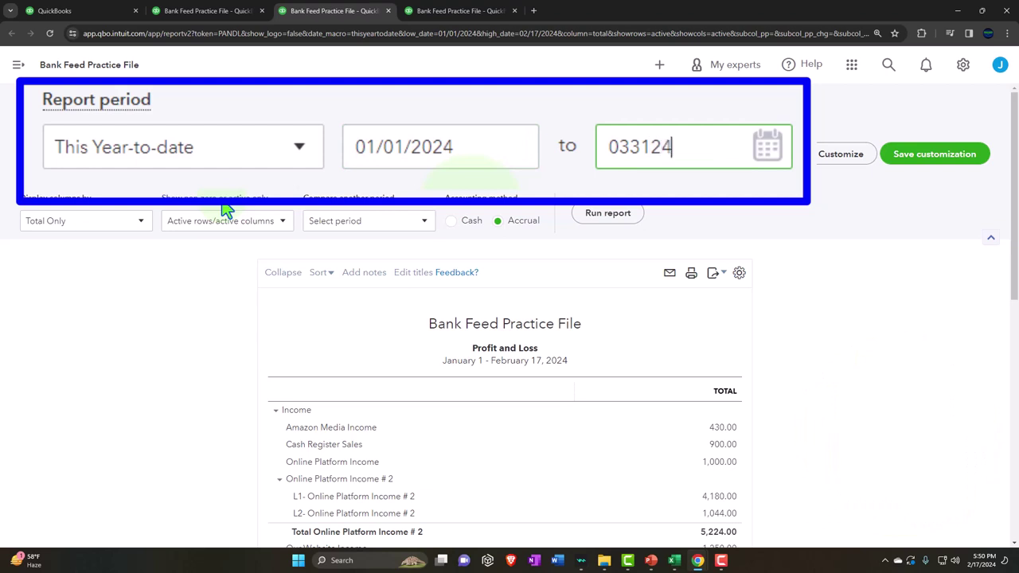
{"action": "key", "text": "Tab"}
Step: Display the Profit and Loss columns by Months and run the report
{"action": "left_click", "coordinate": [137, 224]}
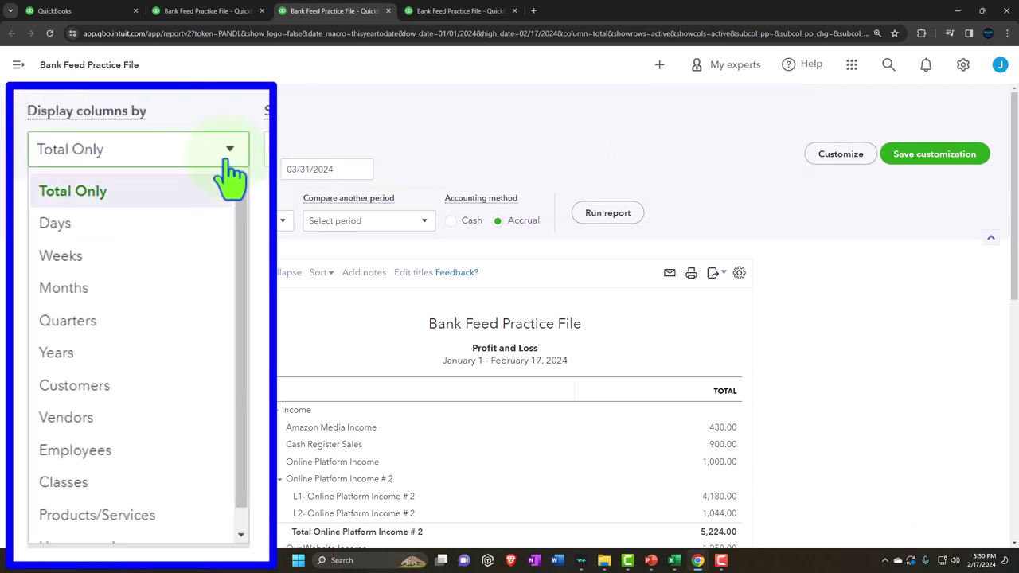
{"action": "left_click", "coordinate": [169, 293]}
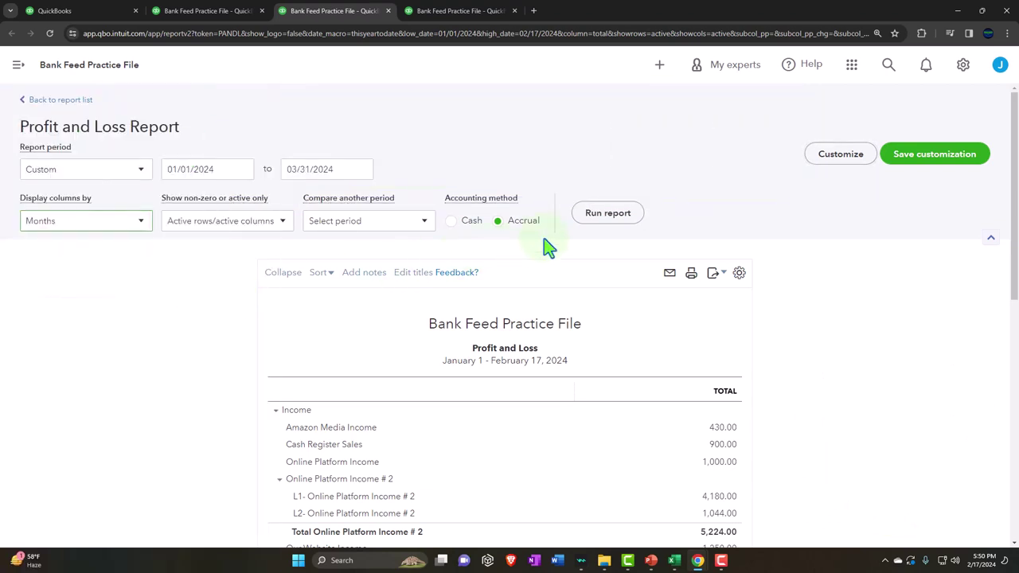
{"action": "left_click", "coordinate": [606, 214]}
{"action": "scroll", "coordinate": [587, 235], "scroll_direction": "down", "scroll_amount": 2}
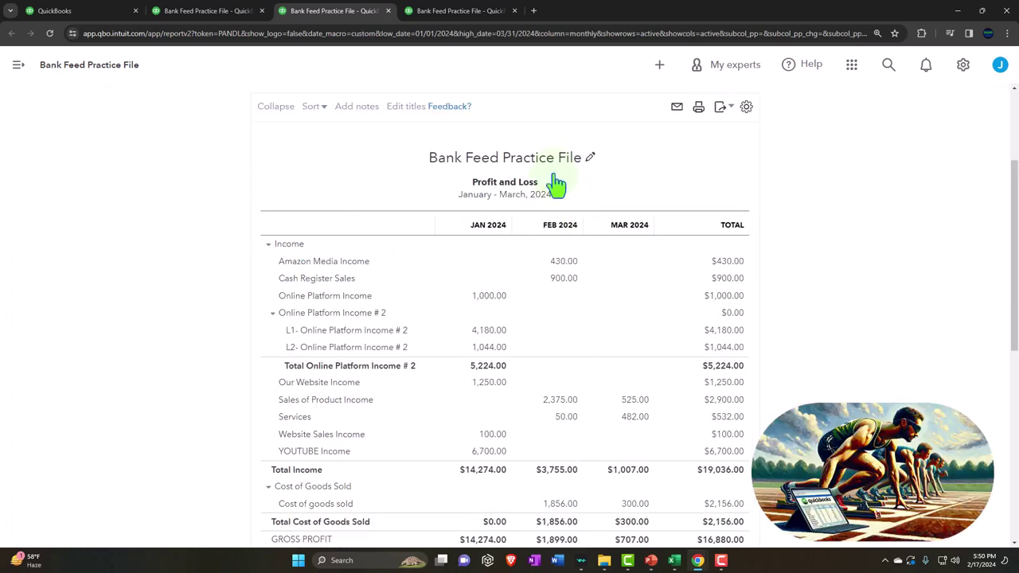
Step: Set the Trial Balance report period to 01/01/2024 through 03/31/2024
{"action": "left_click", "coordinate": [433, 11]}
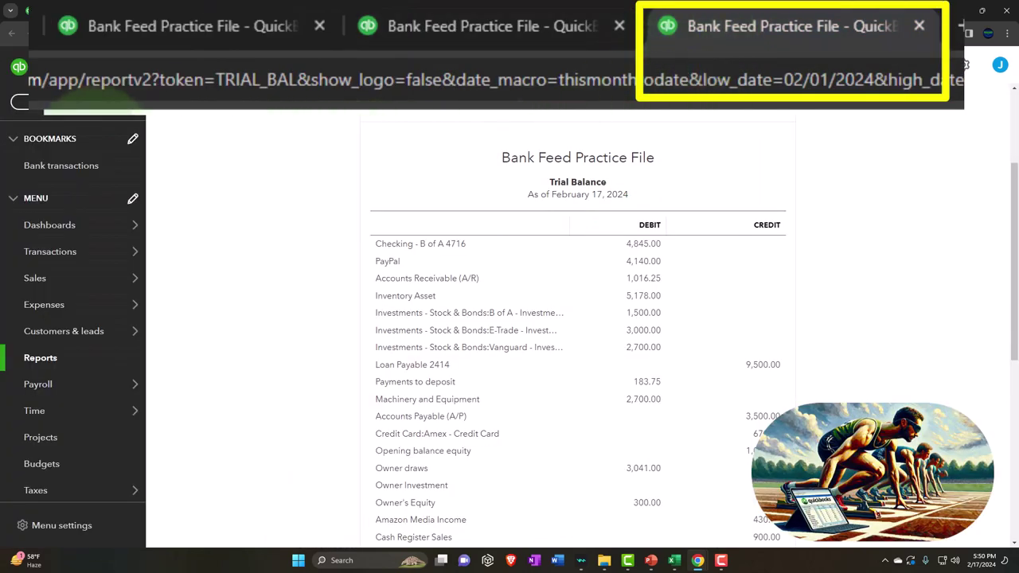
{"action": "scroll", "coordinate": [143, 195], "scroll_direction": "up", "scroll_amount": 2}
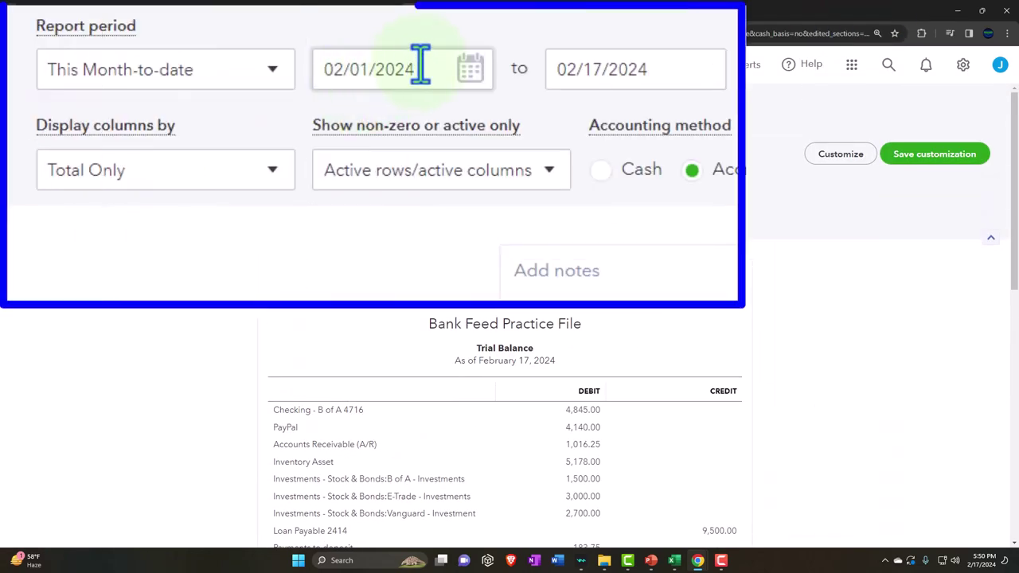
{"action": "left_click", "coordinate": [217, 167]}
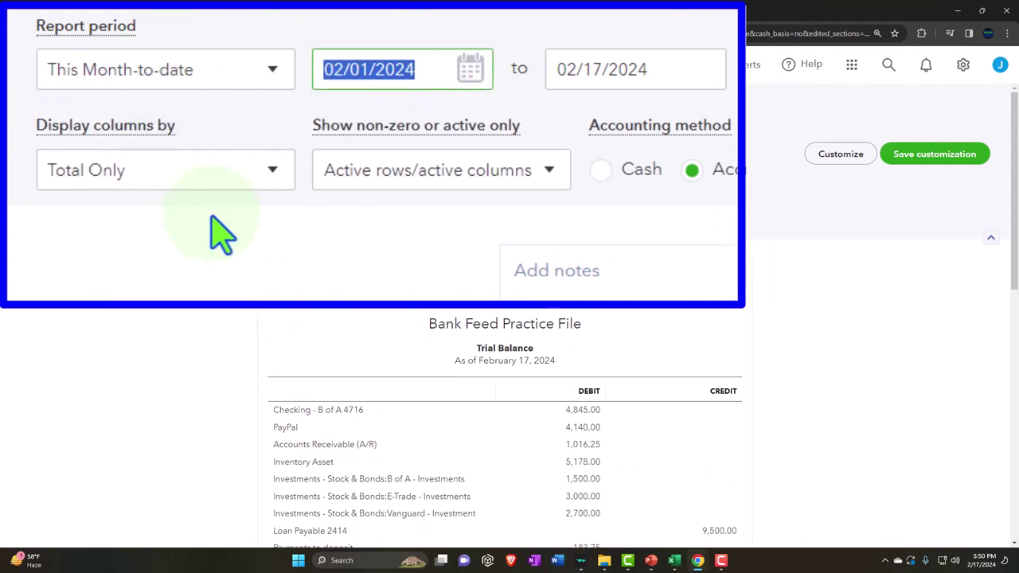
{"action": "type", "text": "010124"}
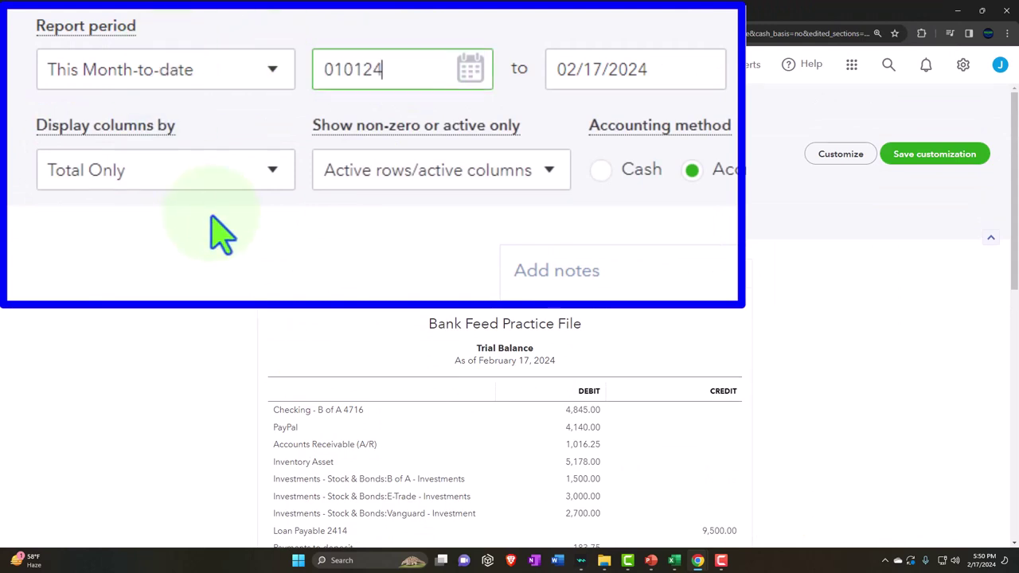
{"action": "key", "text": "Tab"}
{"action": "type", "text": "033124"}
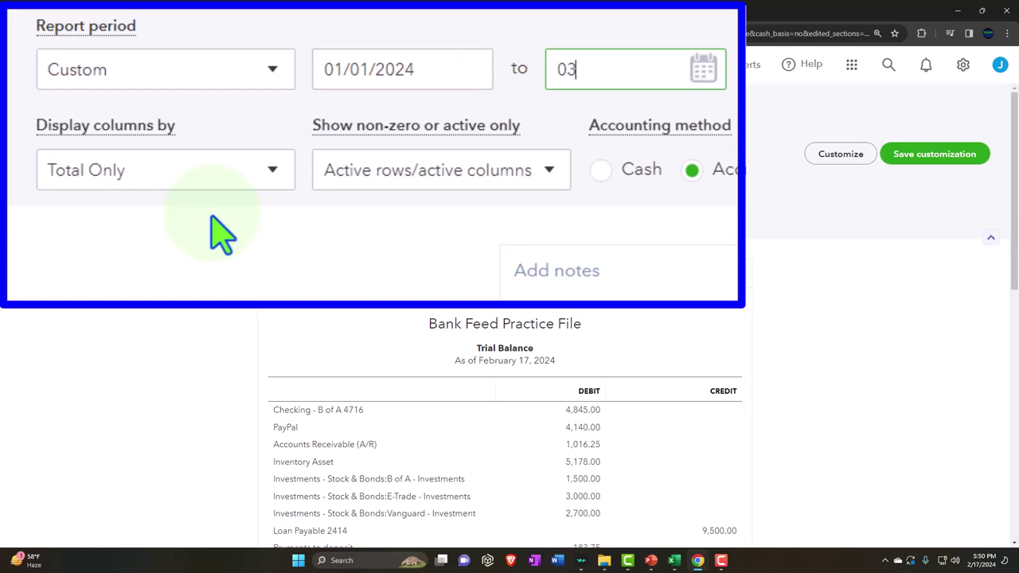
{"action": "left_click", "coordinate": [220, 233]}
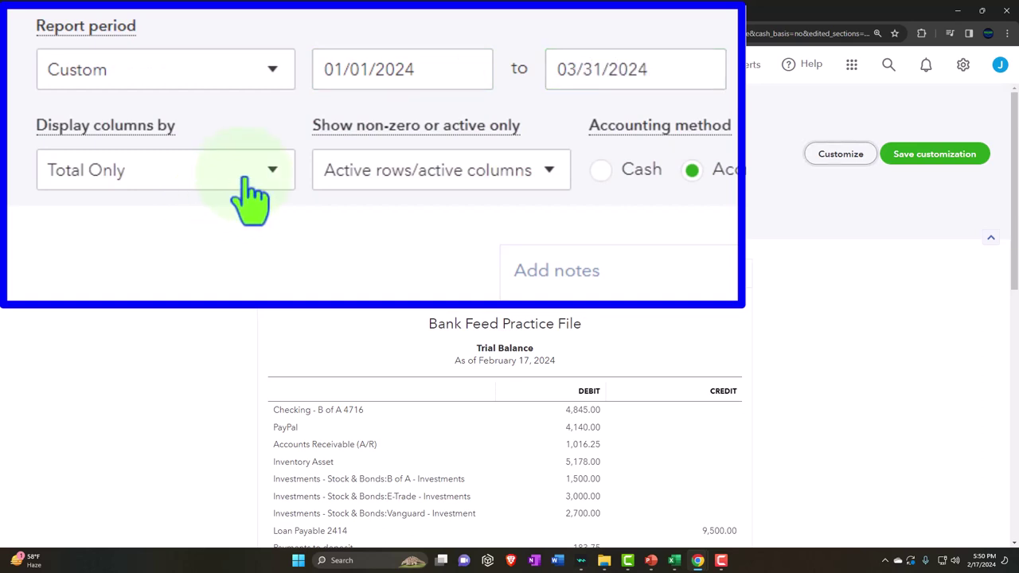
Step: Display the Trial Balance columns by Months and run the report
{"action": "left_click", "coordinate": [279, 181]}
{"action": "left_click", "coordinate": [239, 259]}
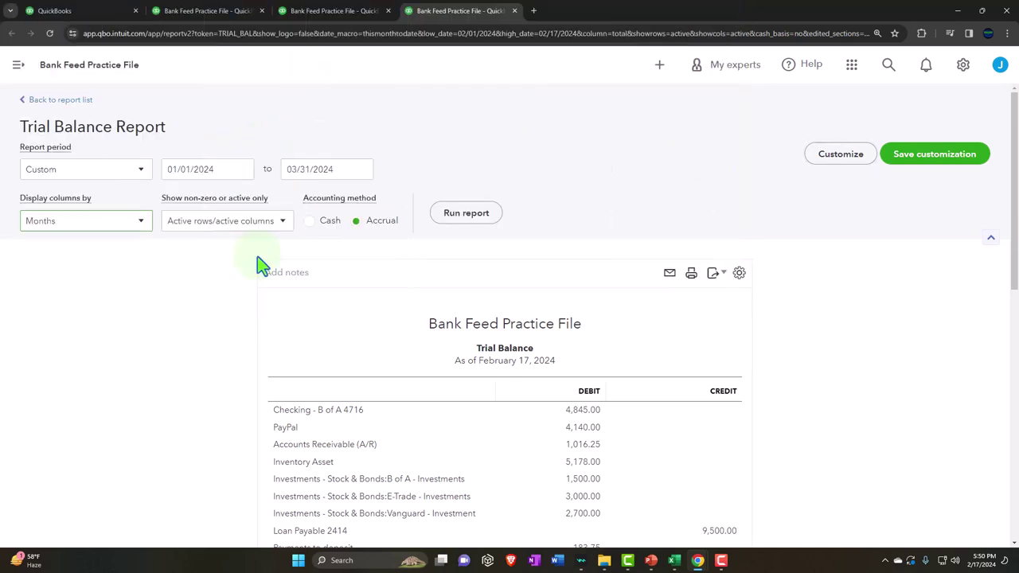
{"action": "left_click", "coordinate": [456, 223]}
{"action": "scroll", "coordinate": [454, 225], "scroll_direction": "down", "scroll_amount": 2}
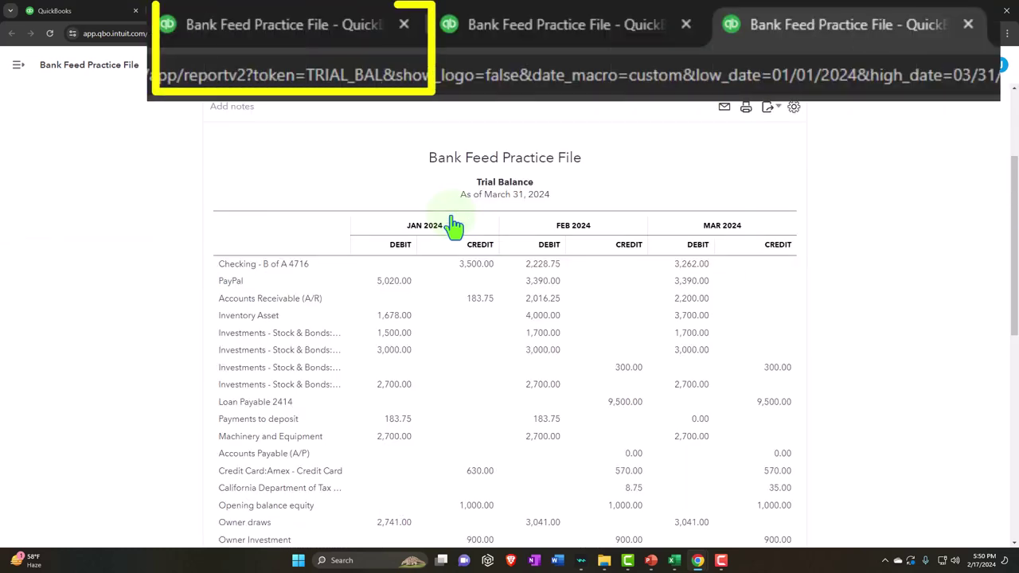
Step: Return to the Balance Sheet report and examine its monthly asset balances with the page enlarged to 150%
{"action": "left_click", "coordinate": [231, 14]}
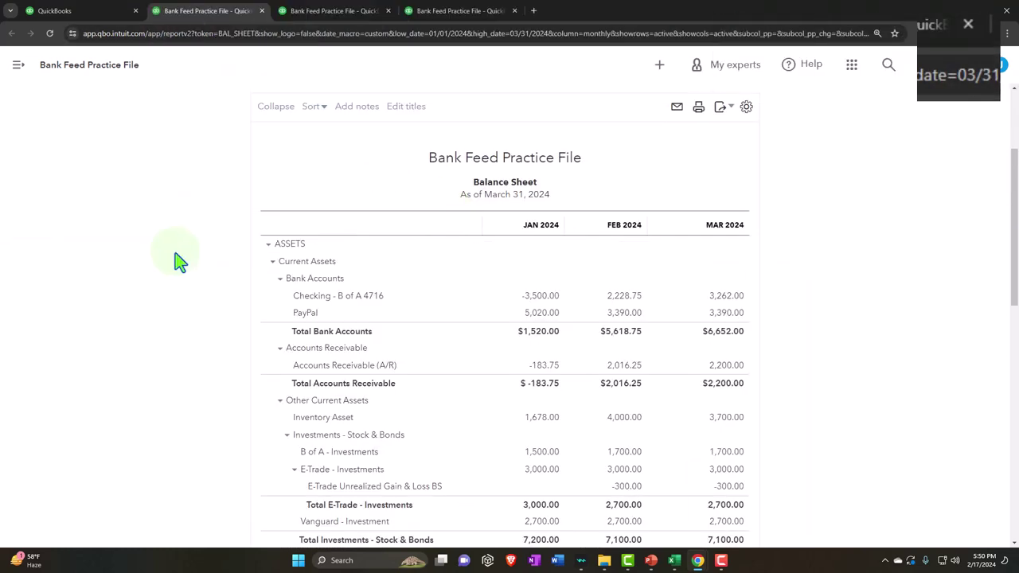
{"action": "key", "text": "ctrl+plus"}
{"action": "key", "text": "ctrl+plus"}
{"action": "key", "text": "ctrl+plus"}
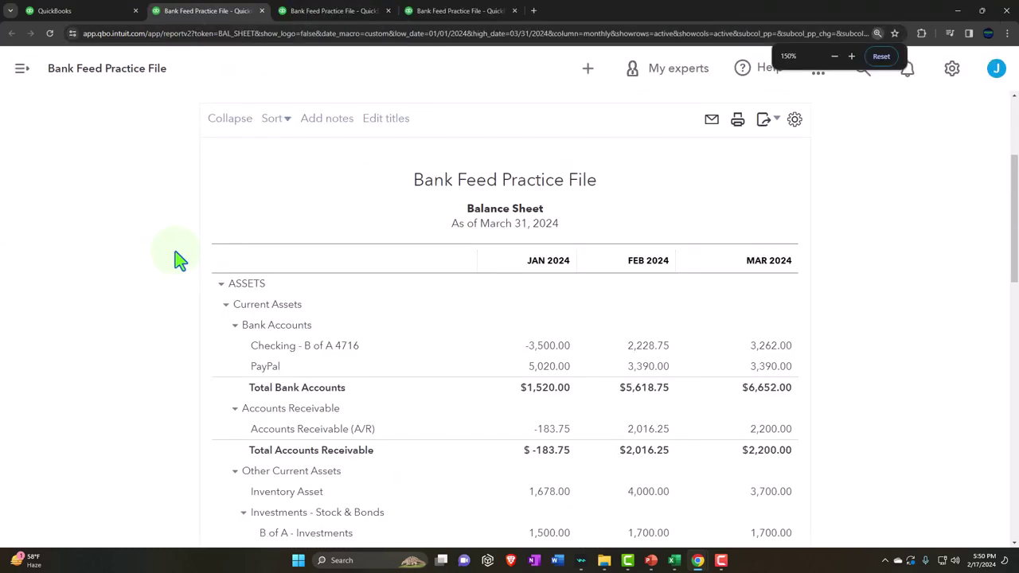
{"action": "scroll", "coordinate": [179, 262], "scroll_direction": "down", "scroll_amount": 1}
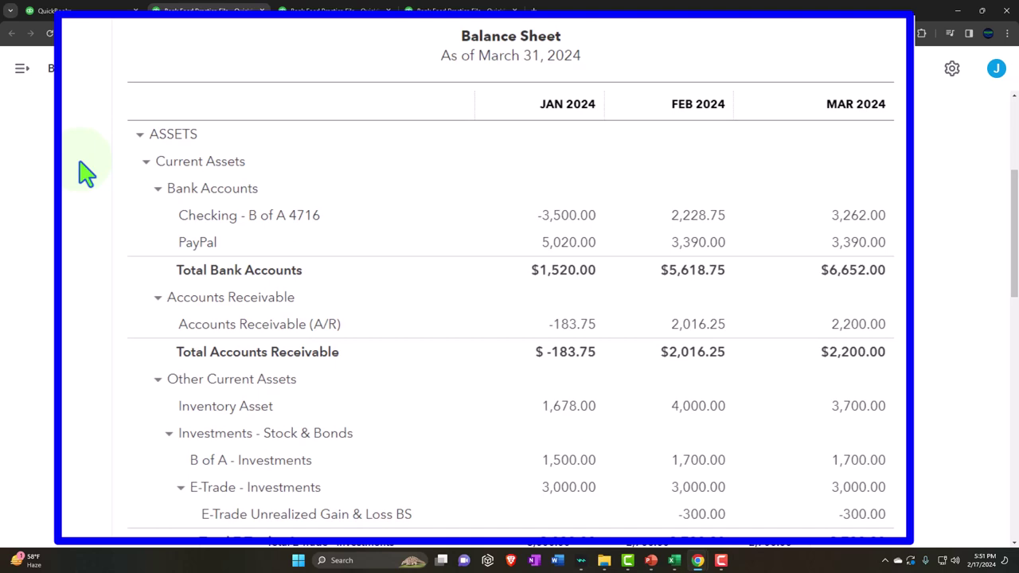
Step: Go back to the browser tab with the reports list, reduce the page zoom and open the Bank transactions page
{"action": "left_click", "coordinate": [88, 13]}
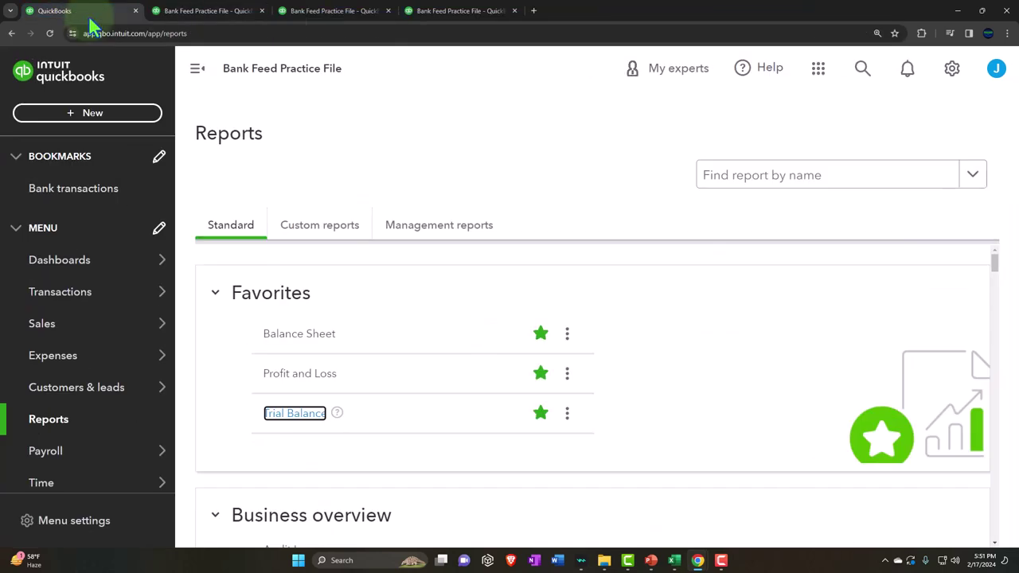
{"action": "mouse_move", "coordinate": [88, 256]}
{"action": "key", "text": "ctrl+minus"}
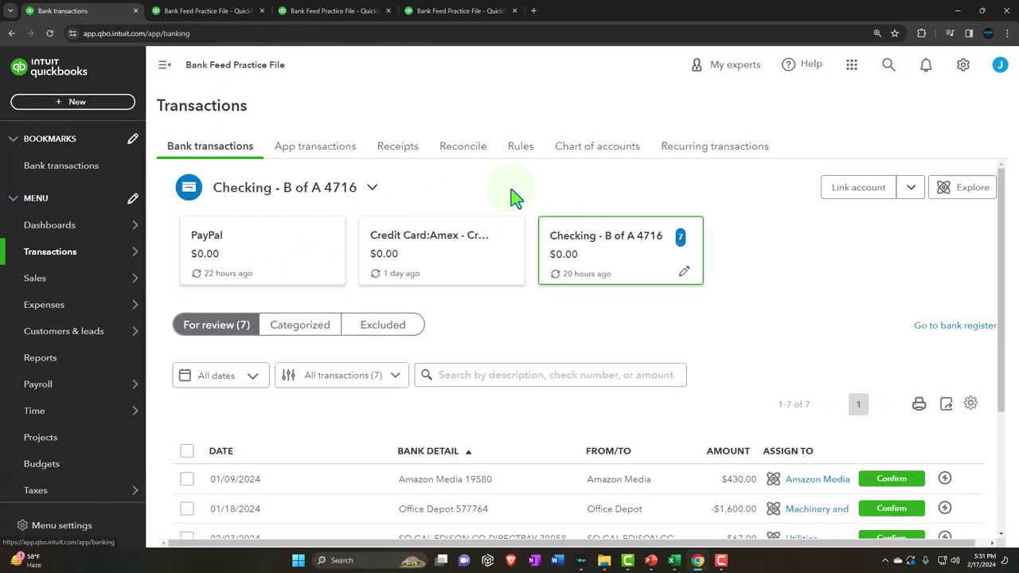
Step: Open the Chart of accounts, collapse the navigation menu and examine the accounts from the asset through the expense and other income categories
{"action": "left_click", "coordinate": [587, 153]}
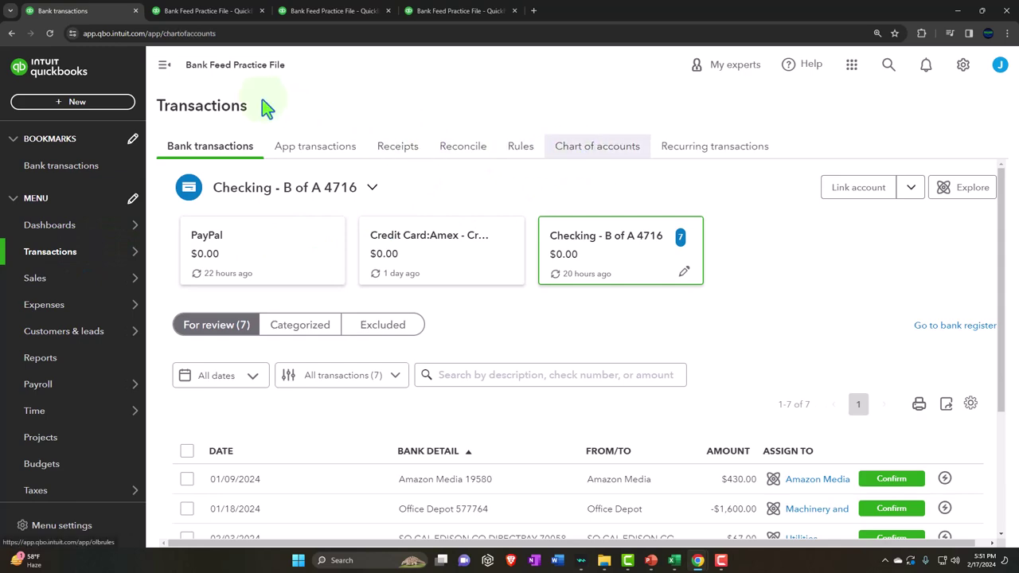
{"action": "left_click", "coordinate": [164, 68]}
{"action": "scroll", "coordinate": [311, 255], "scroll_direction": "down", "scroll_amount": 3}
{"action": "scroll", "coordinate": [299, 250], "scroll_direction": "down", "scroll_amount": 15}
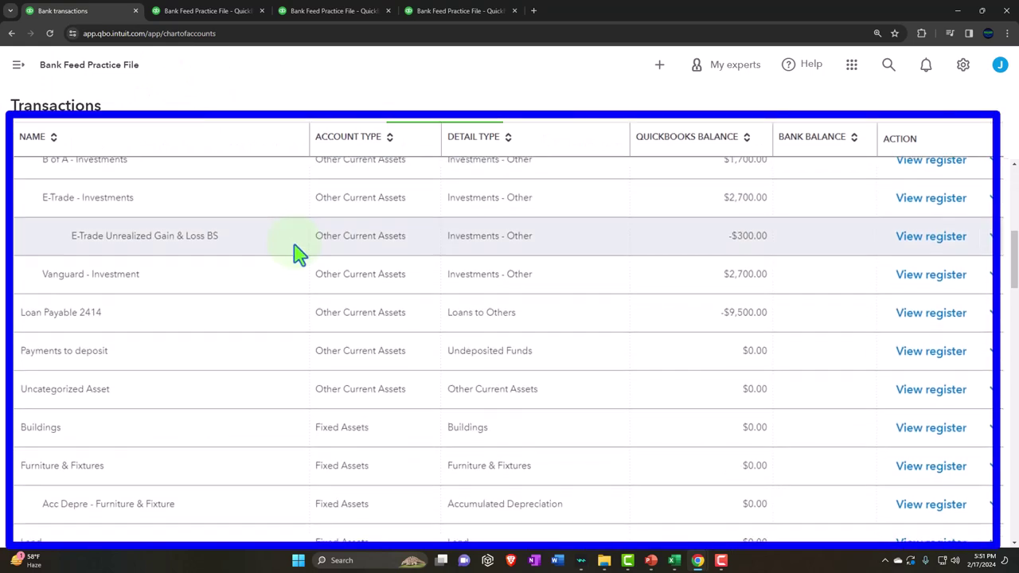
{"action": "scroll", "coordinate": [299, 253], "scroll_direction": "down", "scroll_amount": 10}
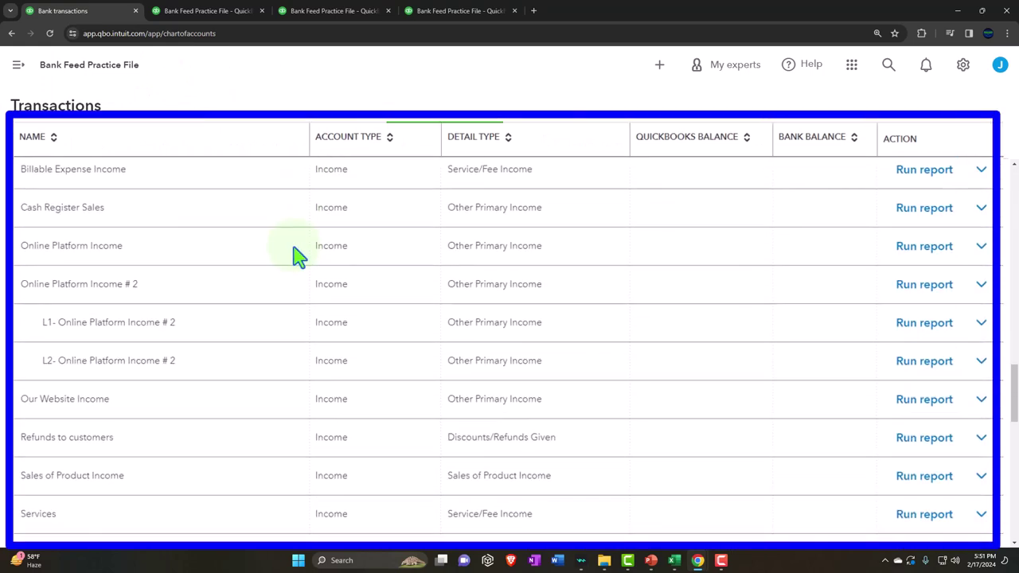
{"action": "scroll", "coordinate": [298, 254], "scroll_direction": "down", "scroll_amount": 1}
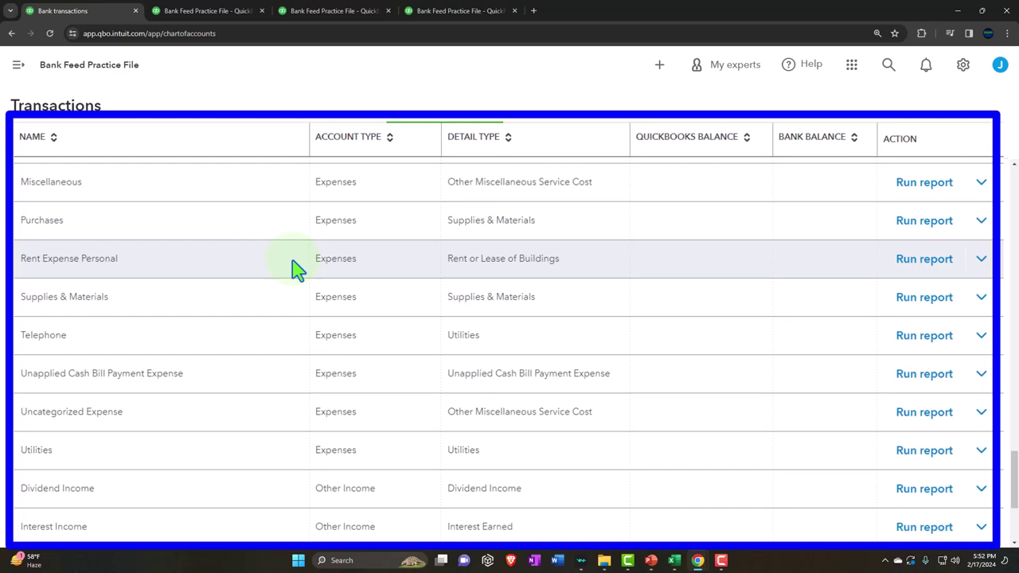
{"action": "scroll", "coordinate": [302, 278], "scroll_direction": "up", "scroll_amount": 20}
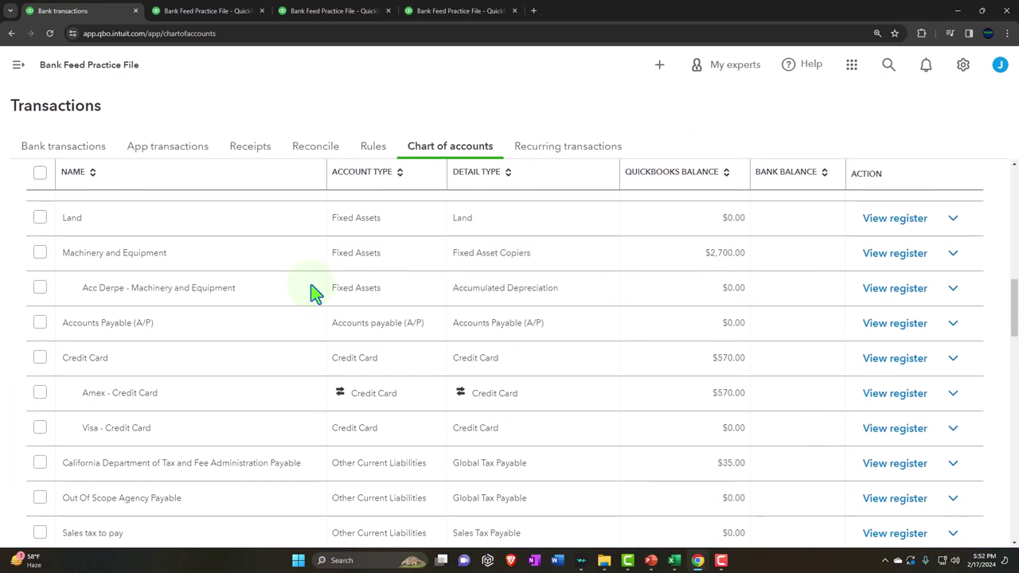
{"action": "scroll", "coordinate": [314, 293], "scroll_direction": "up", "scroll_amount": 10}
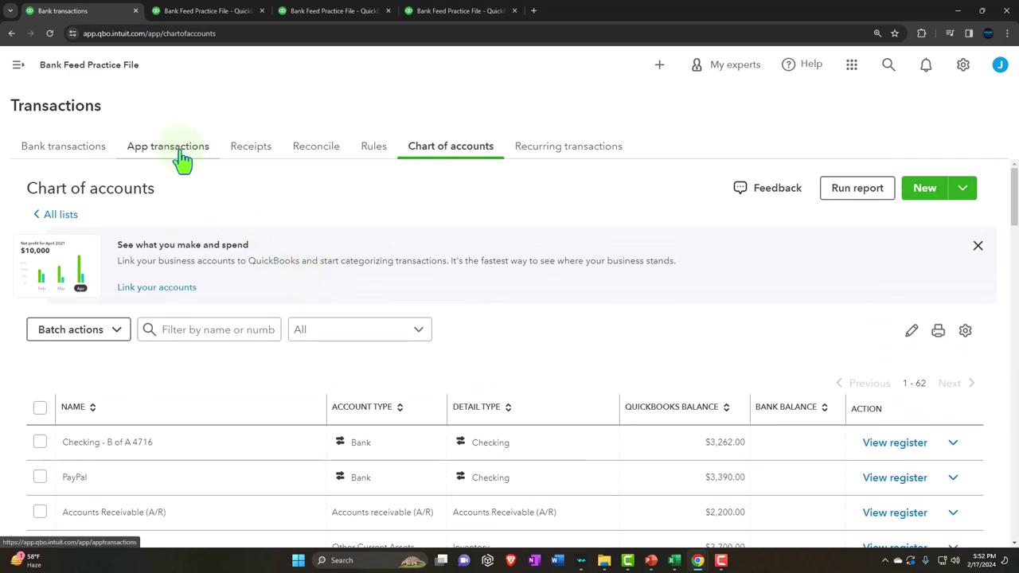
Step: Open the bank Rules list, examine the VEROZON rule's conditions and assignments, and close the rule without saving
{"action": "left_click", "coordinate": [86, 151]}
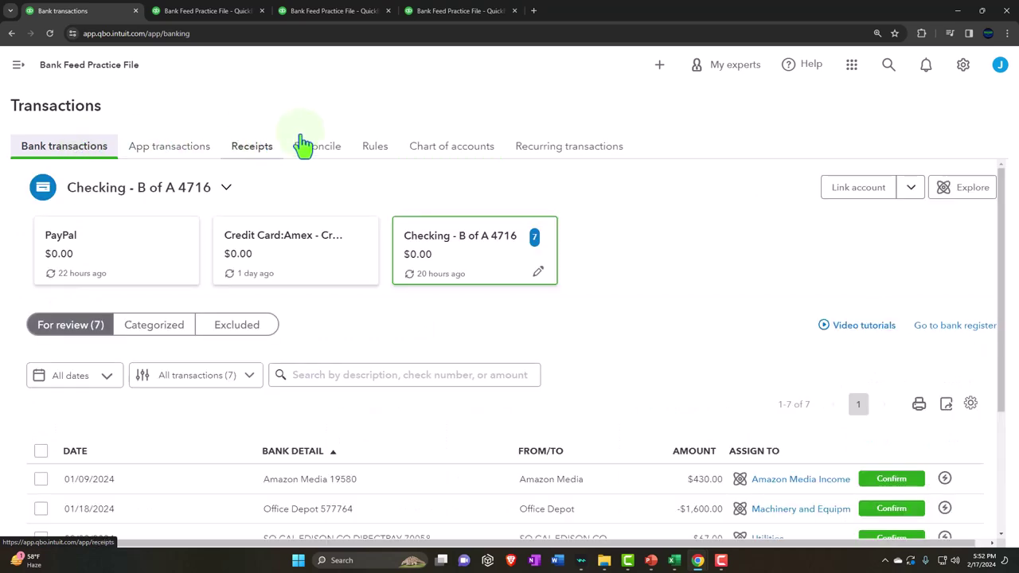
{"action": "left_click", "coordinate": [371, 153]}
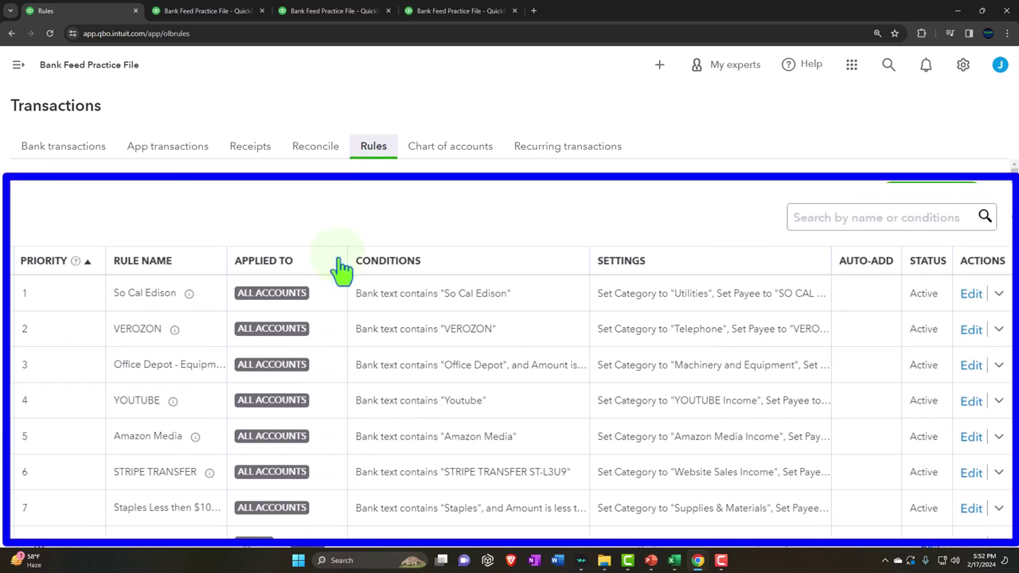
{"action": "scroll", "coordinate": [343, 269], "scroll_direction": "down", "scroll_amount": 1}
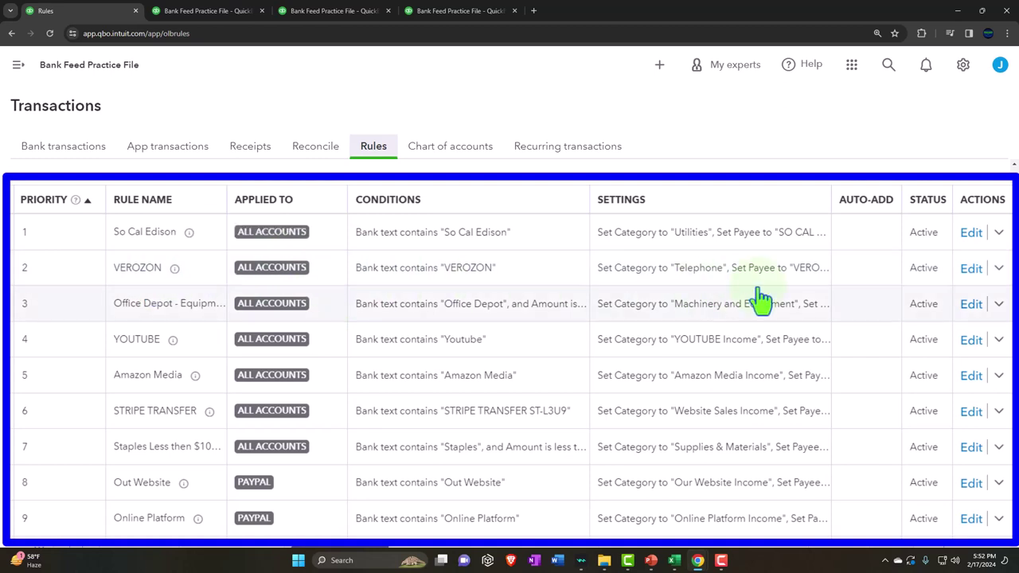
{"action": "left_click", "coordinate": [928, 310]}
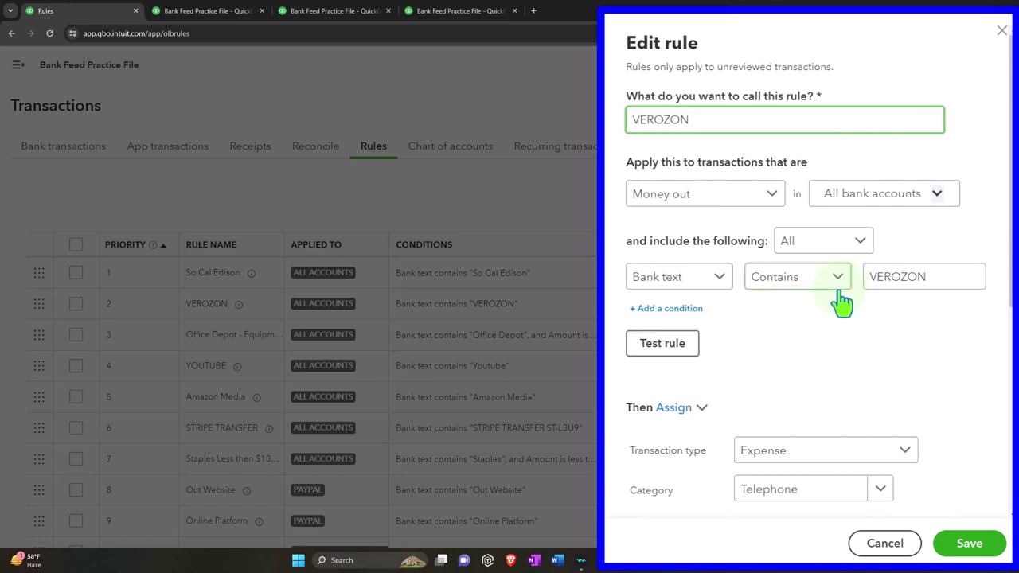
{"action": "scroll", "coordinate": [836, 299], "scroll_direction": "down", "scroll_amount": 2}
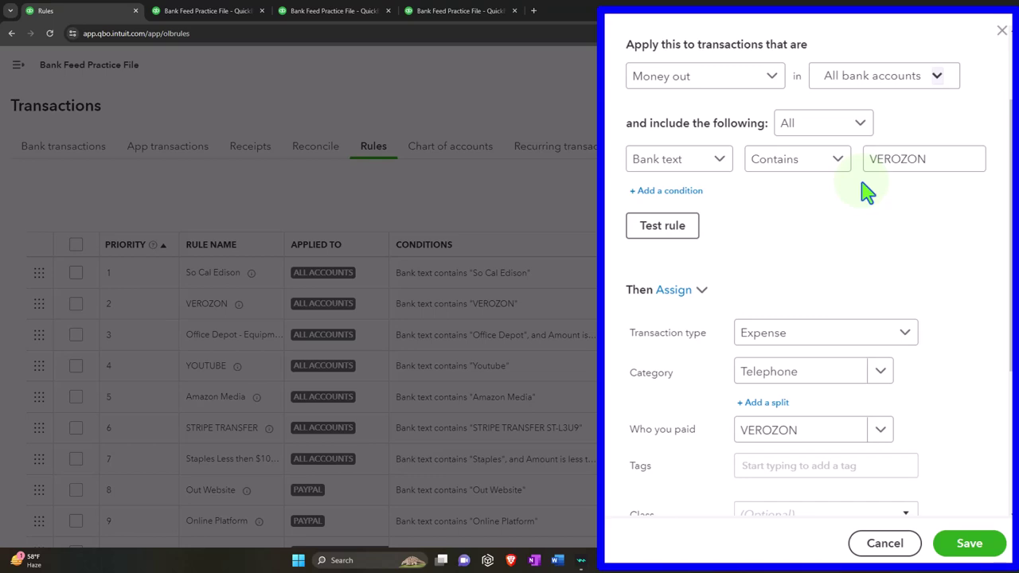
{"action": "left_click", "coordinate": [1001, 31]}
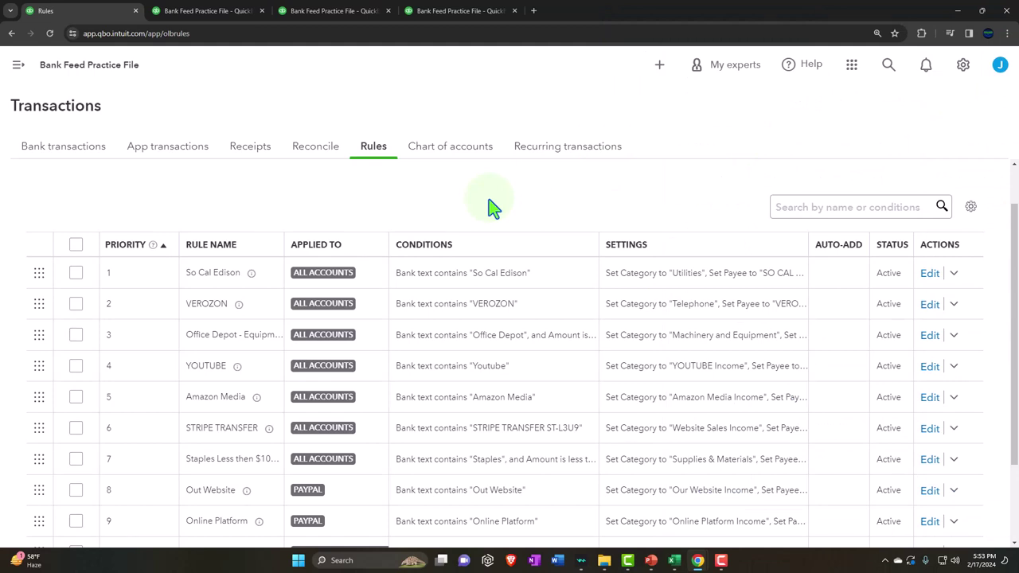
Step: Return to the Bank transactions awaiting review for Checking - B of A 4716, and switch to the Bank Data 665 workbook in Excel
{"action": "left_click", "coordinate": [94, 163]}
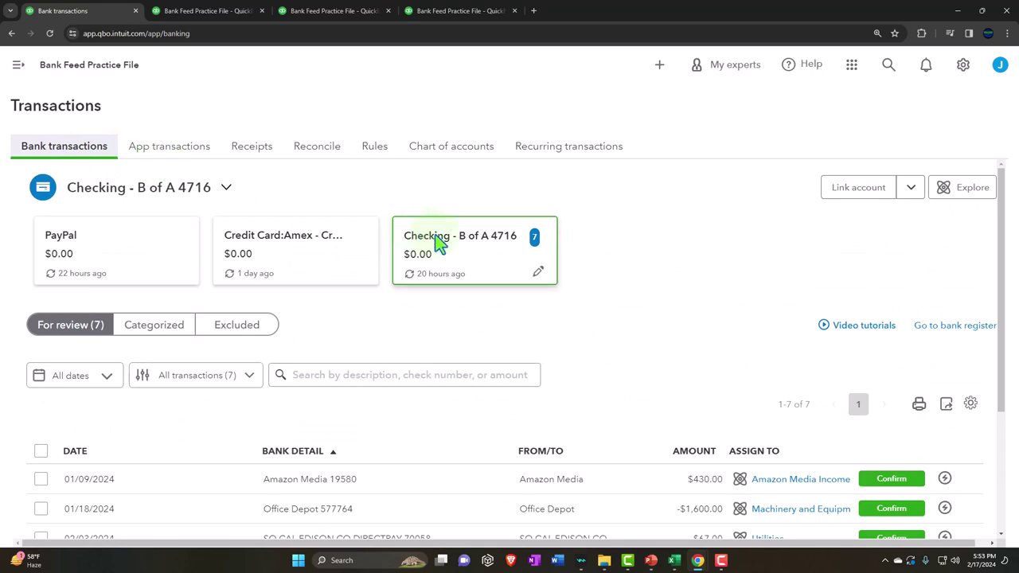
{"action": "scroll", "coordinate": [439, 244], "scroll_direction": "down", "scroll_amount": 1}
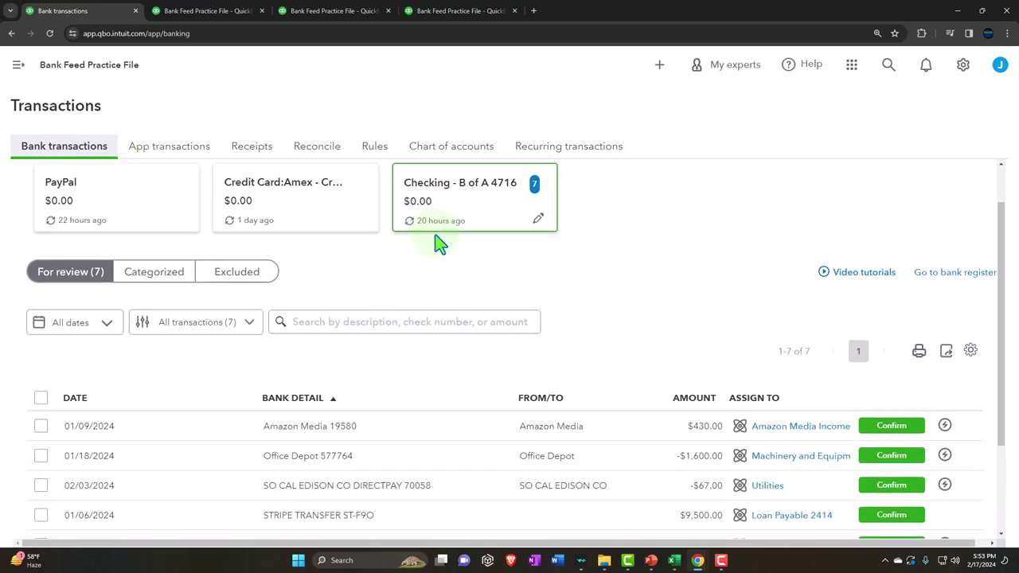
{"action": "left_click", "coordinate": [674, 560]}
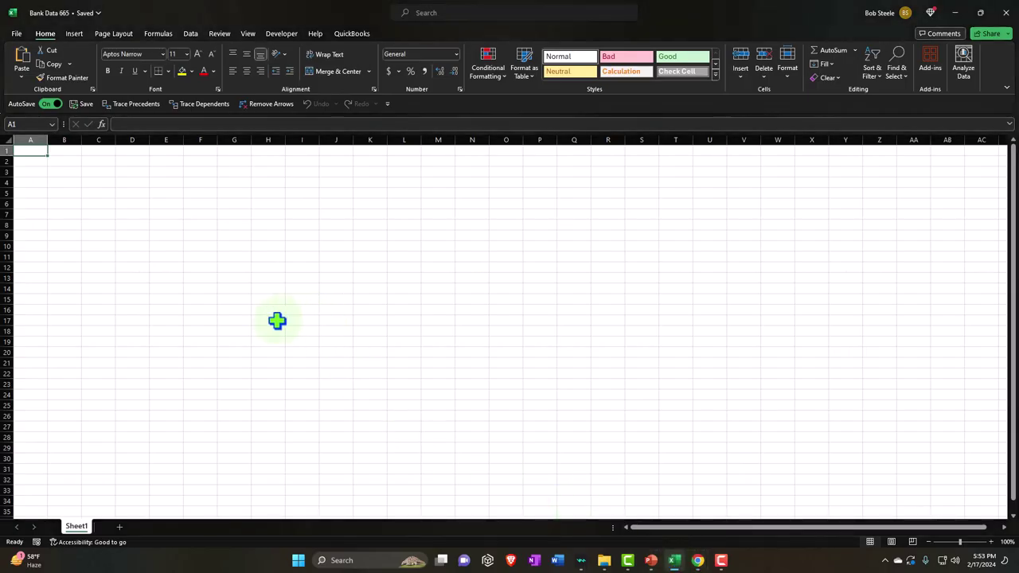
Step: Enter the column headers Date, Amount and Description in cells A1 through C1
{"action": "scroll", "coordinate": [276, 321], "scroll_direction": "up", "scroll_amount": 8}
{"action": "scroll", "coordinate": [276, 321], "scroll_direction": "up", "scroll_amount": 4}
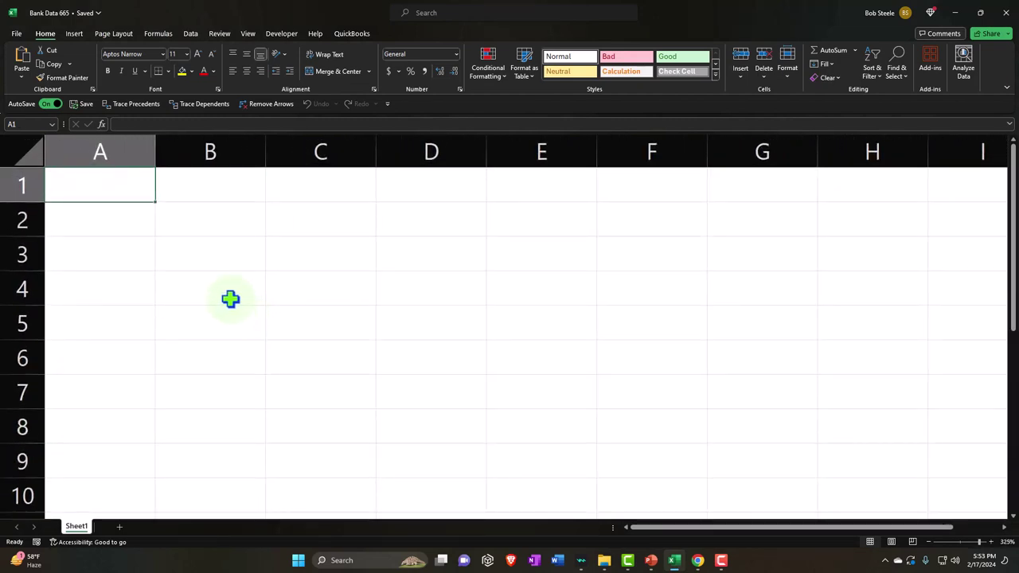
{"action": "type", "text": "Date"}
{"action": "key", "text": "Tab"}
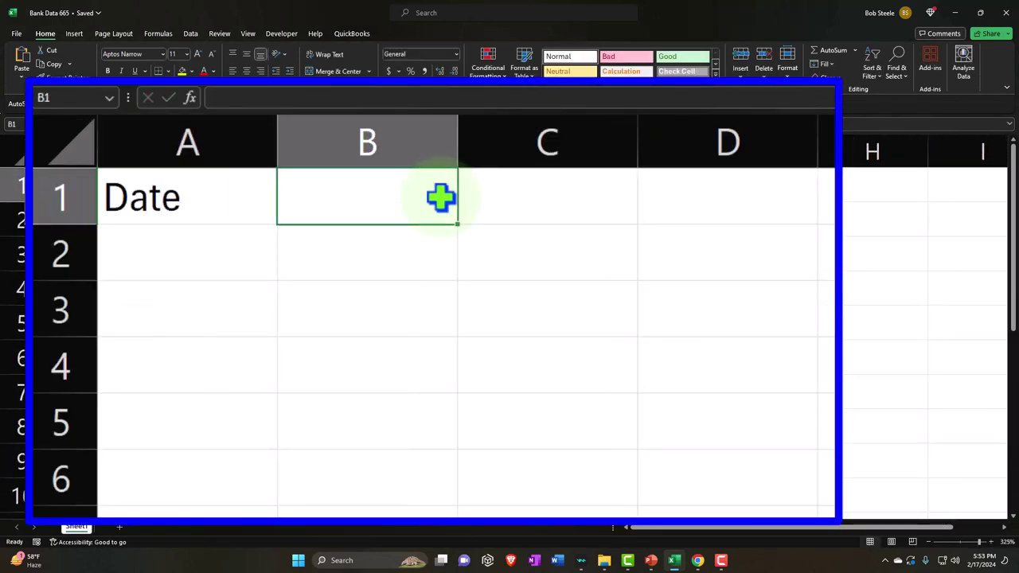
{"action": "type", "text": "Amount"}
{"action": "key", "text": "Tab"}
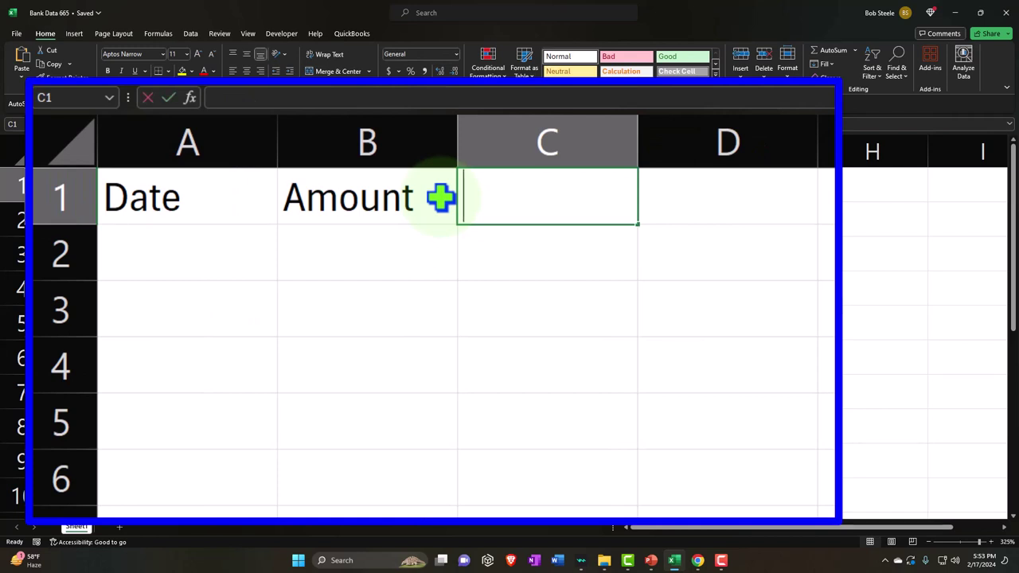
{"action": "type", "text": "Description"}
{"action": "key", "text": "Return"}
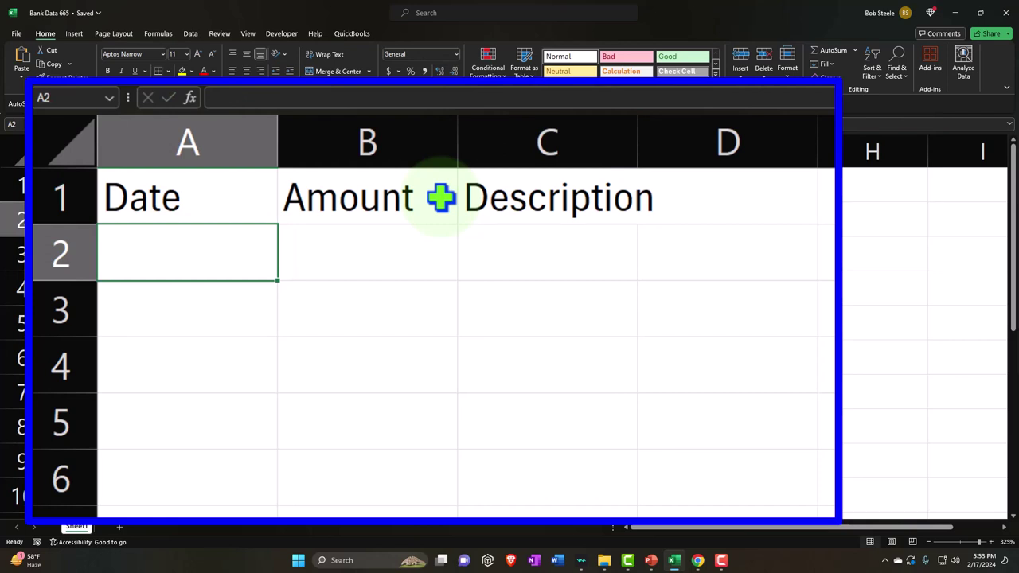
{"action": "type", "text": "2/"}
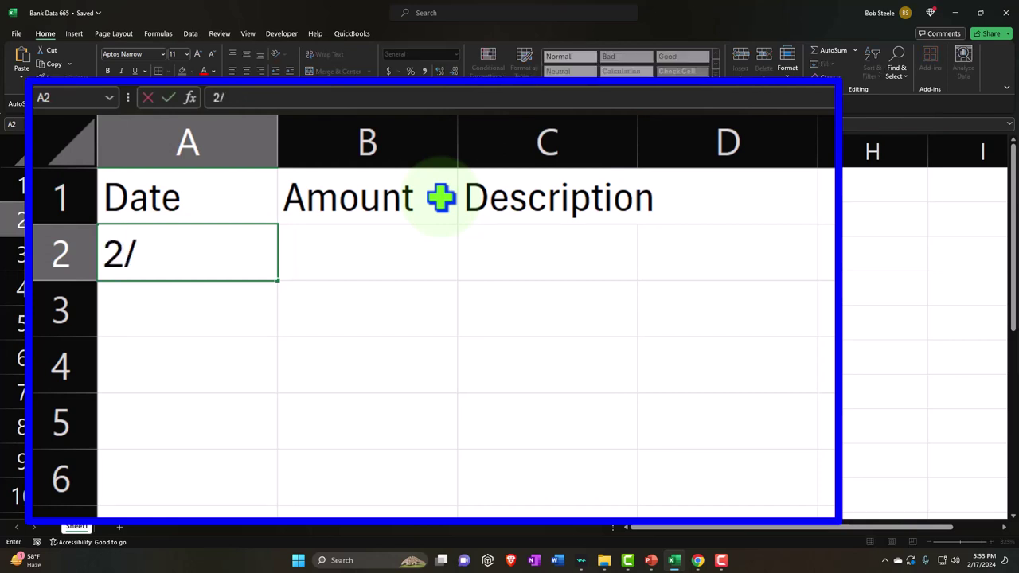
{"action": "type", "text": "4/2"}
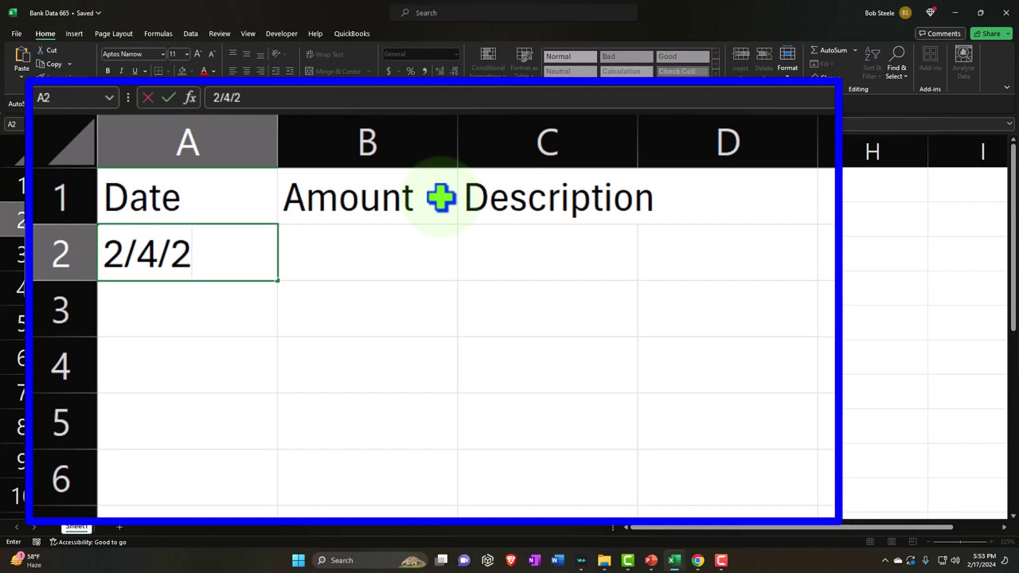
{"action": "key", "text": "BackSpace"}
{"action": "key", "text": "BackSpace"}
{"action": "key", "text": "BackSpace"}
{"action": "key", "text": "BackSpace"}
{"action": "key", "text": "BackSpace"}
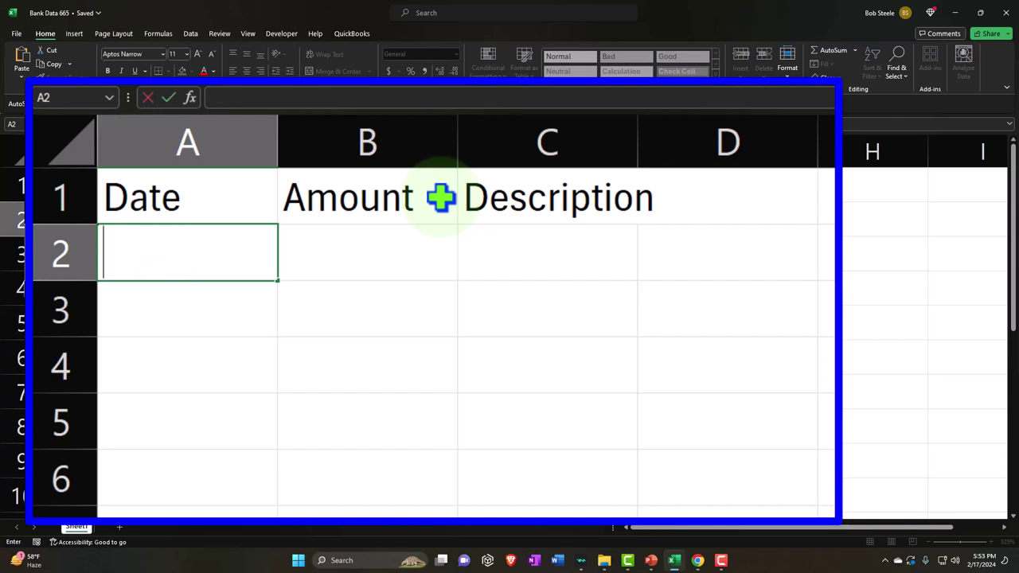
Step: Fill row 2 with the date 03/02/24, the amount 78 and the description Home Depot
{"action": "type", "text": "0302"}
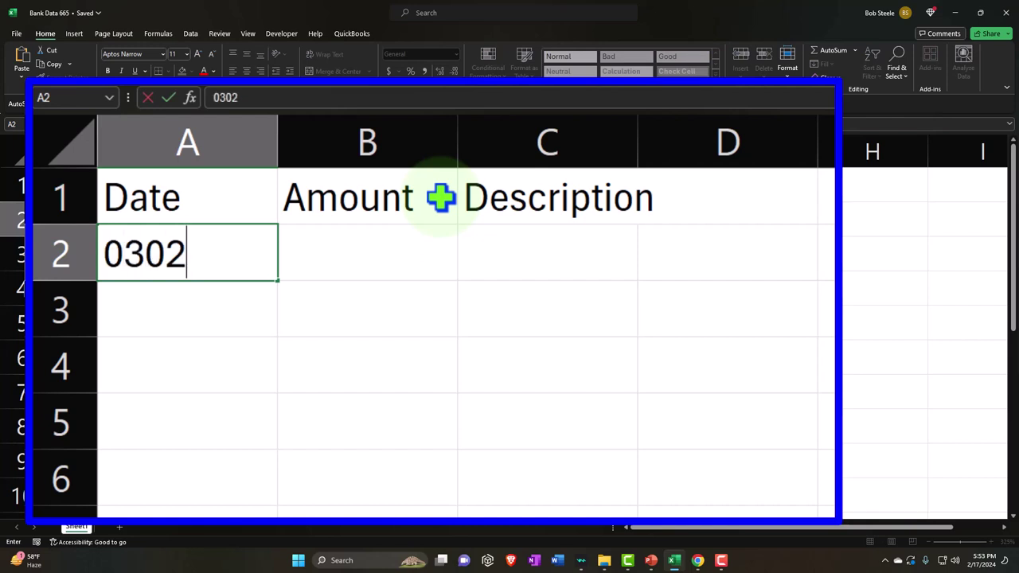
{"action": "key", "text": "BackSpace"}
{"action": "key", "text": "BackSpace"}
{"action": "type", "text": "/"}
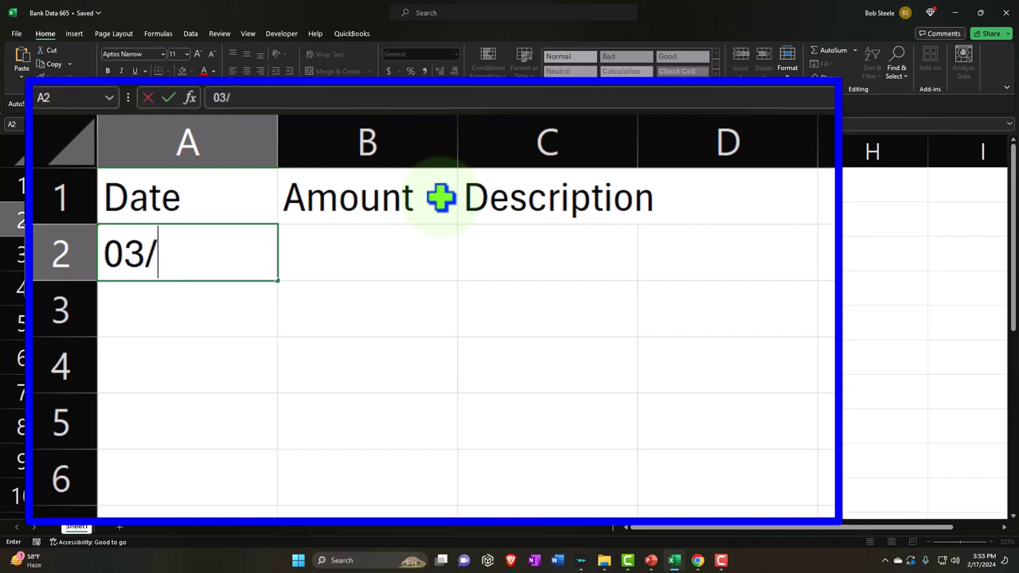
{"action": "type", "text": "02/24"}
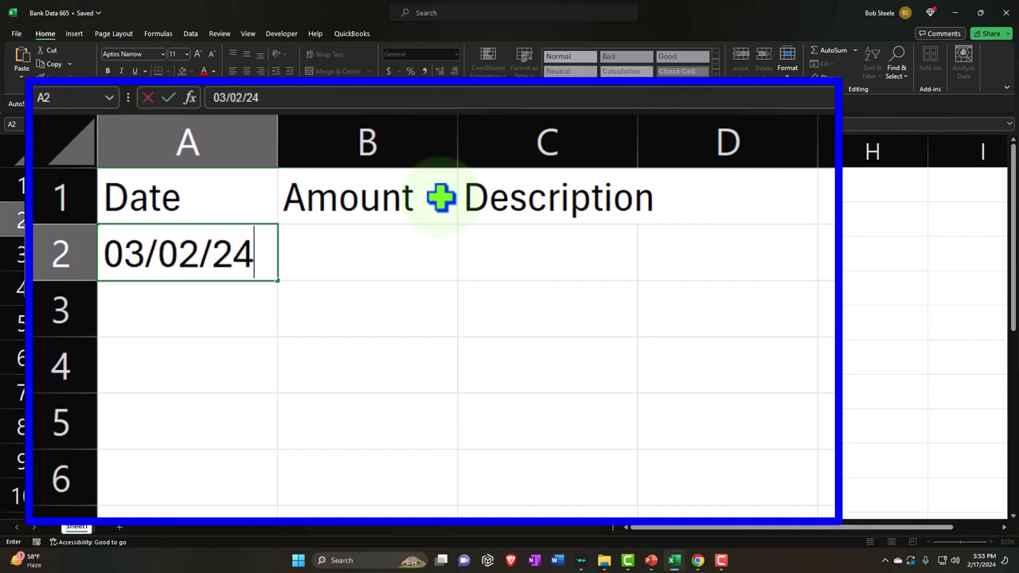
{"action": "key", "text": "Tab"}
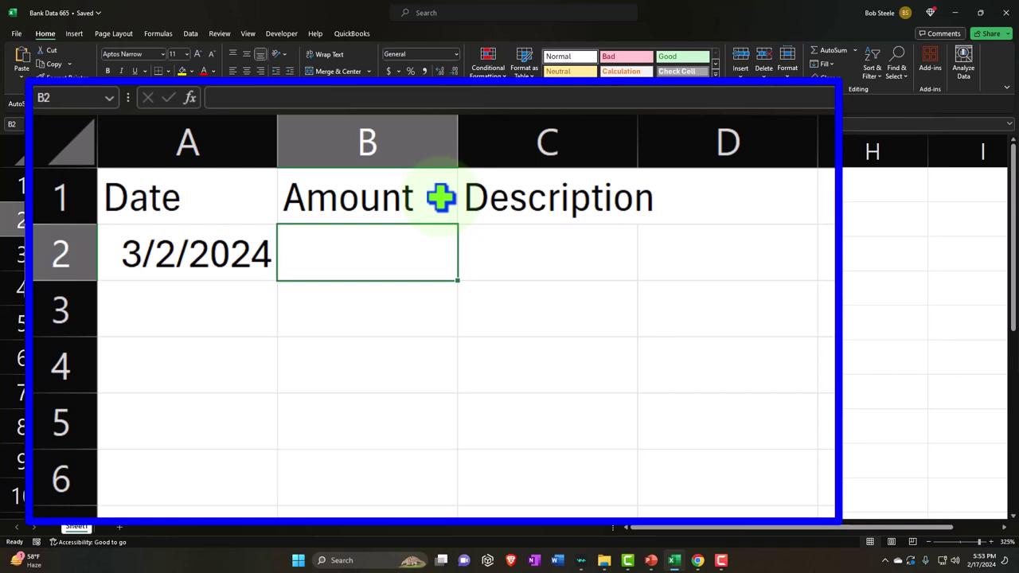
{"action": "type", "text": "78"}
{"action": "key", "text": "Tab"}
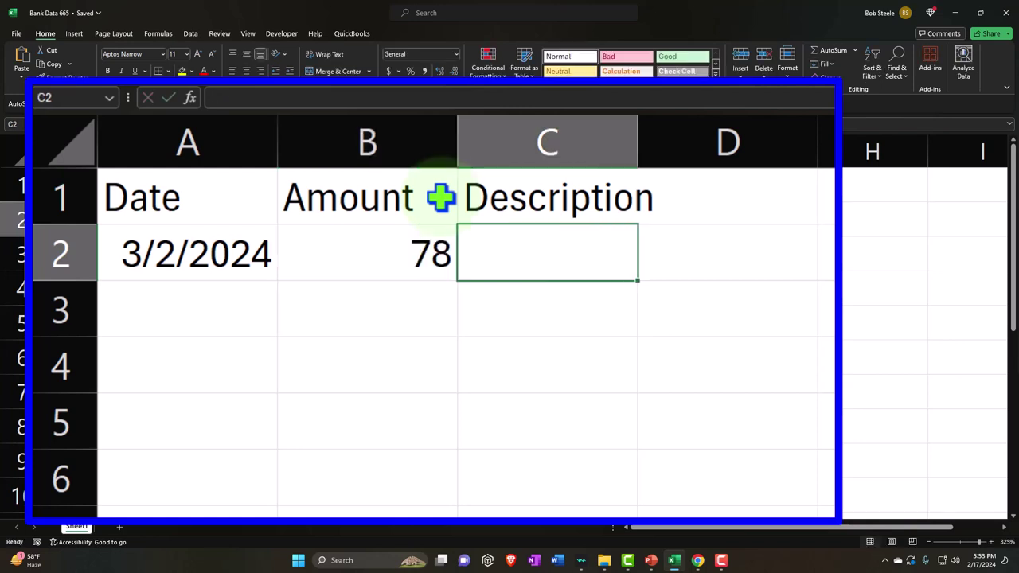
{"action": "type", "text": "Home D"}
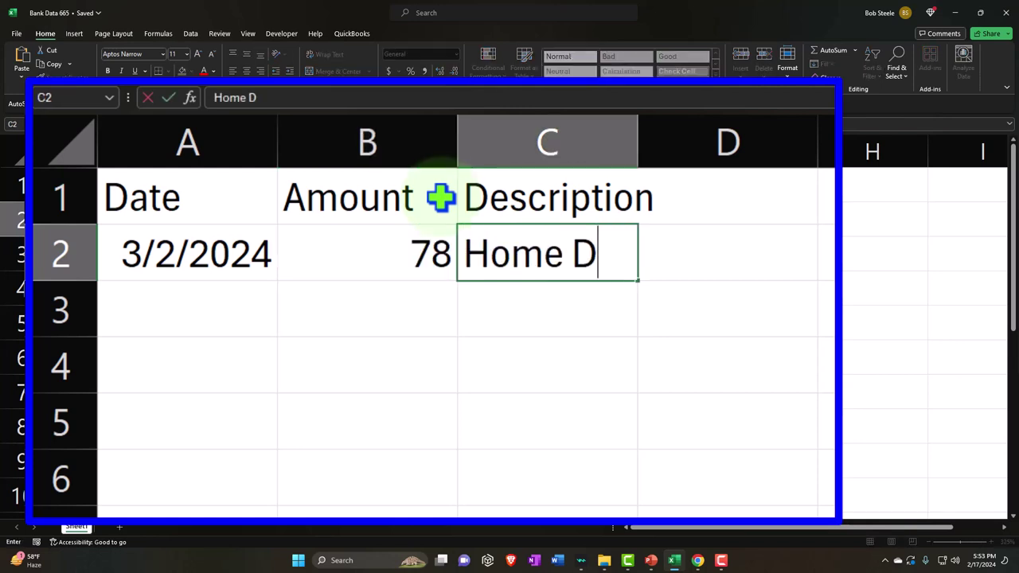
{"action": "type", "text": "epot"}
{"action": "key", "text": "Return"}
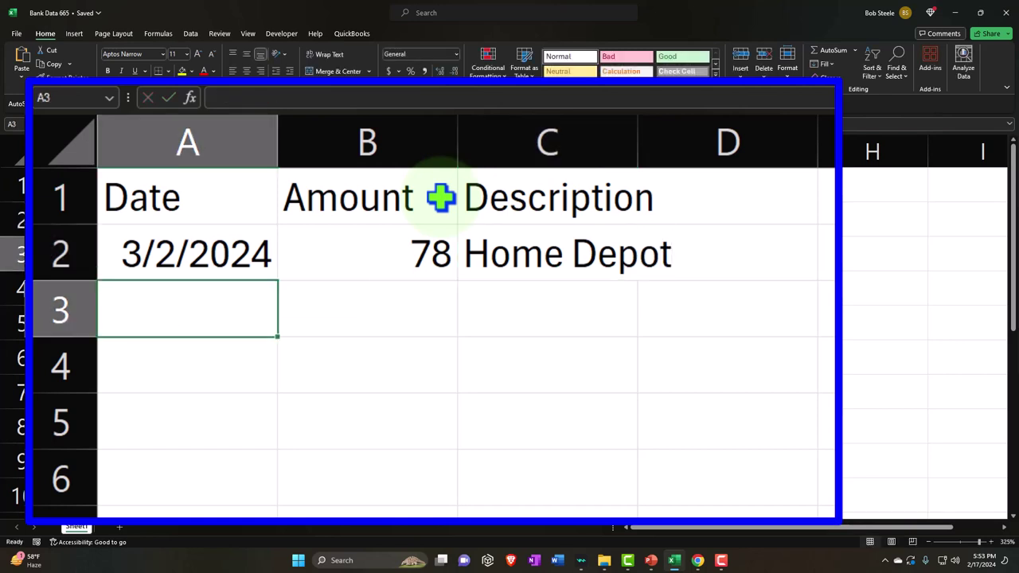
Step: Extend the description in cell C2 to read Home Depot 544557
{"action": "double_click", "coordinate": [568, 252]}
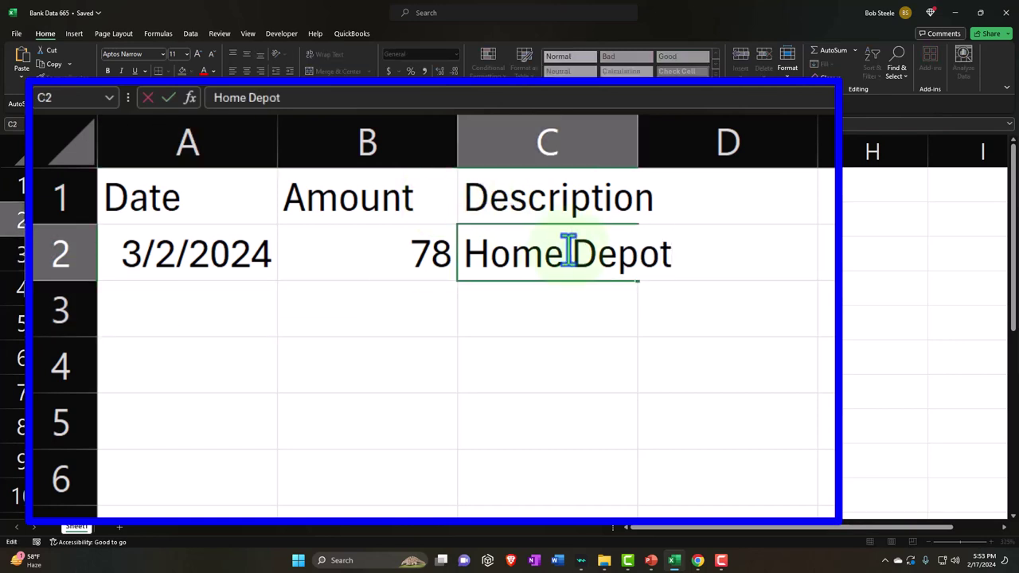
{"action": "key", "text": "End"}
{"action": "type", "text": "544557"}
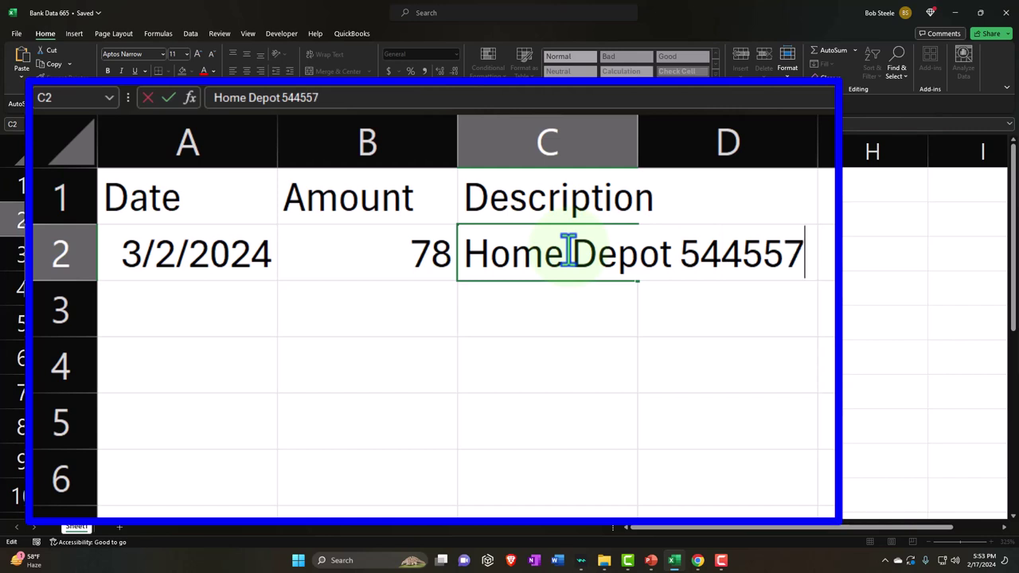
{"action": "key", "text": "Return"}
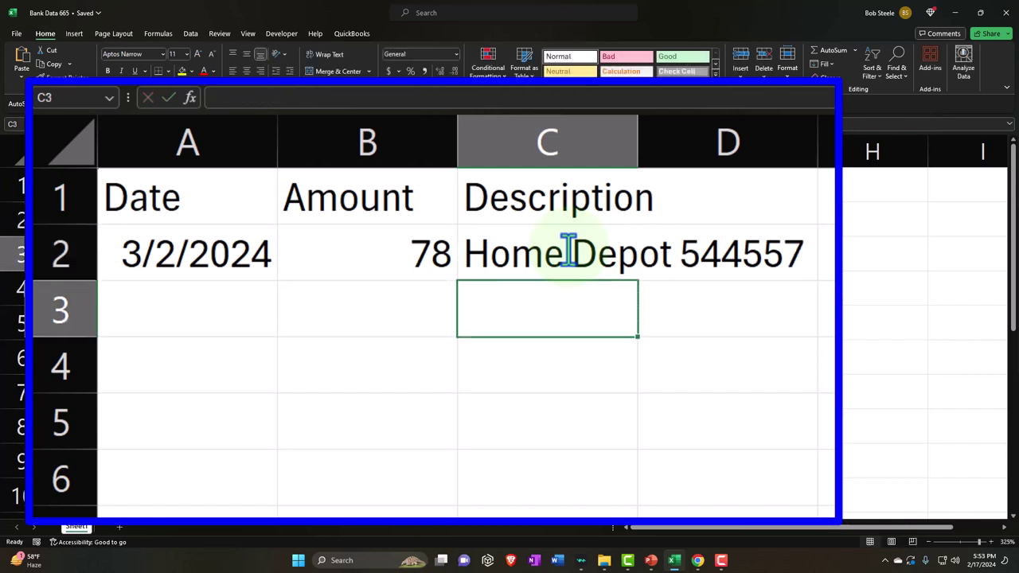
Step: Fill row 3 with the date 3/8/2024 and the amount 105
{"action": "left_click", "coordinate": [191, 320]}
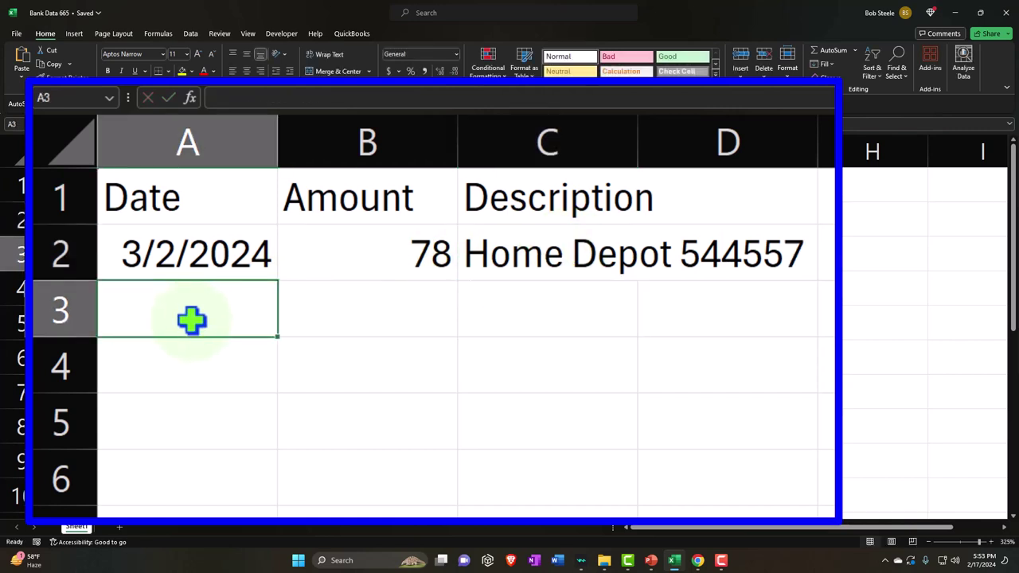
{"action": "type", "text": "3/"}
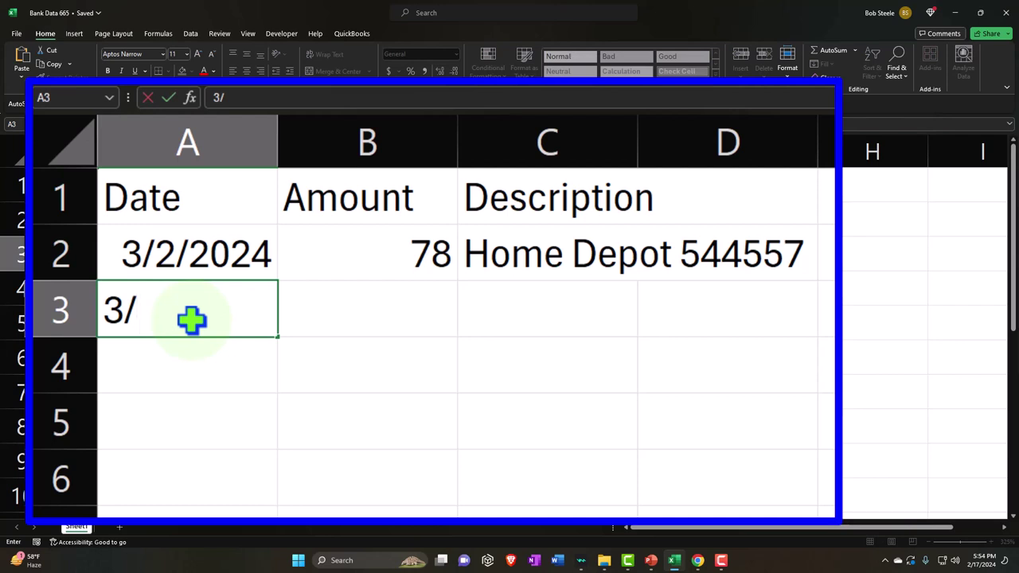
{"action": "type", "text": "8/2024"}
{"action": "key", "text": "Tab"}
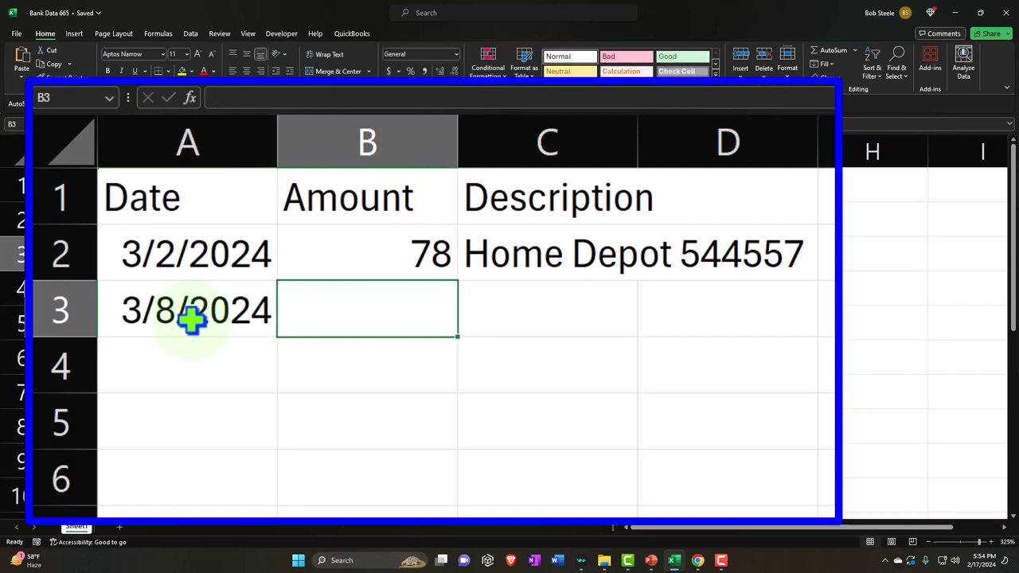
{"action": "type", "text": "105"}
{"action": "key", "text": "Tab"}
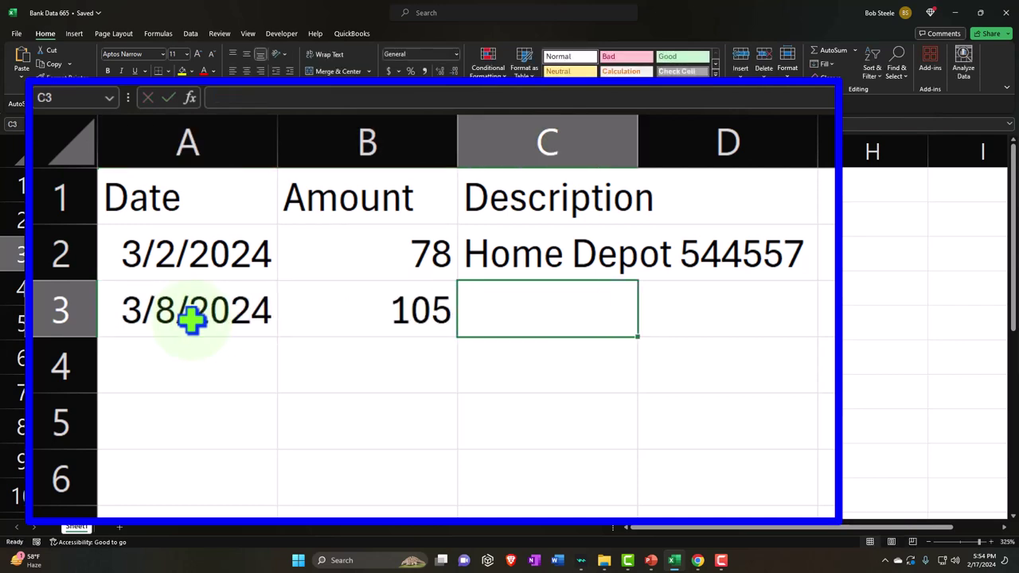
Step: Enter the description Home Depot 545741 in cell C3
{"action": "type", "text": "Home"}
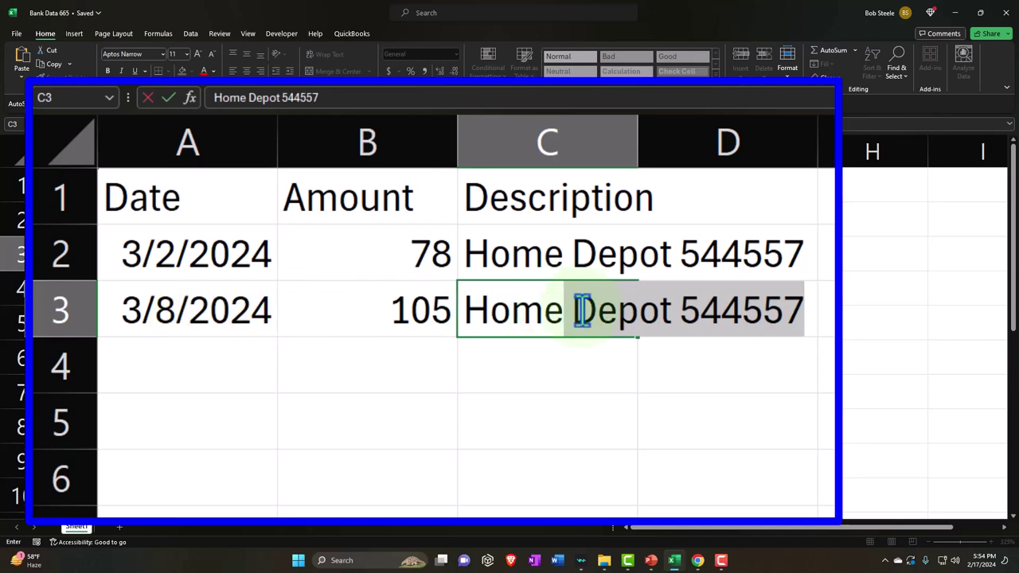
{"action": "left_click", "coordinate": [582, 311]}
{"action": "left_click", "coordinate": [596, 311]}
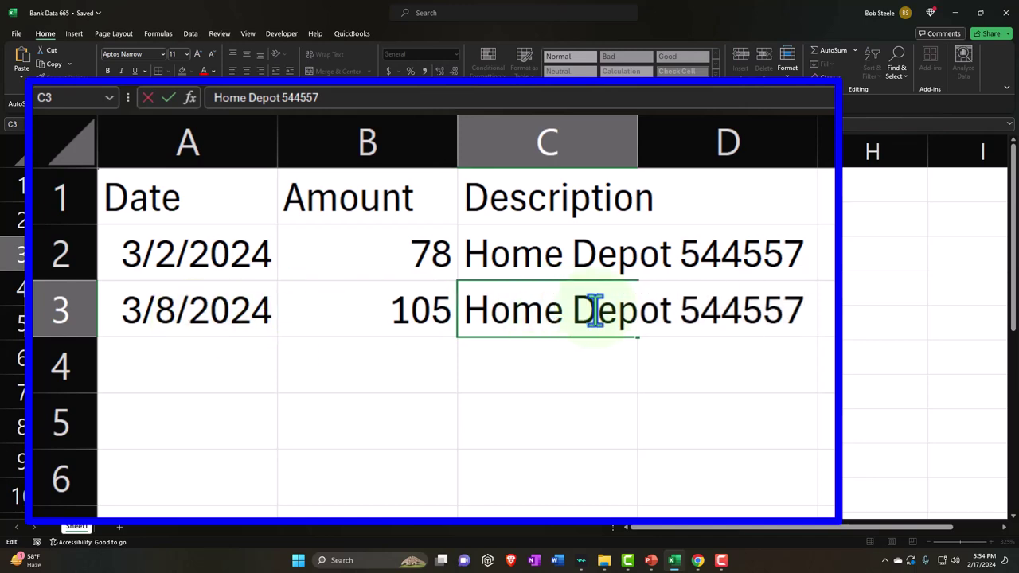
{"action": "key", "text": "Delete"}
{"action": "key", "text": "Delete"}
{"action": "key", "text": "Delete"}
{"action": "key", "text": "BackSpace"}
{"action": "type", "text": "5741"}
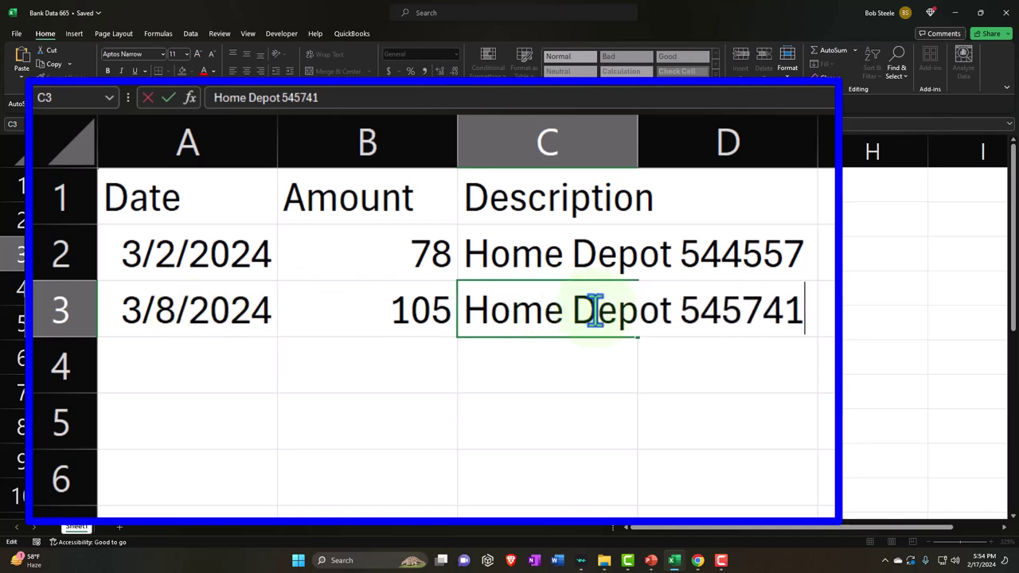
{"action": "key", "text": "Return"}
Step: Fill row 4 with the date 3/15/2024, the amount 2700 and the description Home Depot 78784
{"action": "type", "text": "3"}
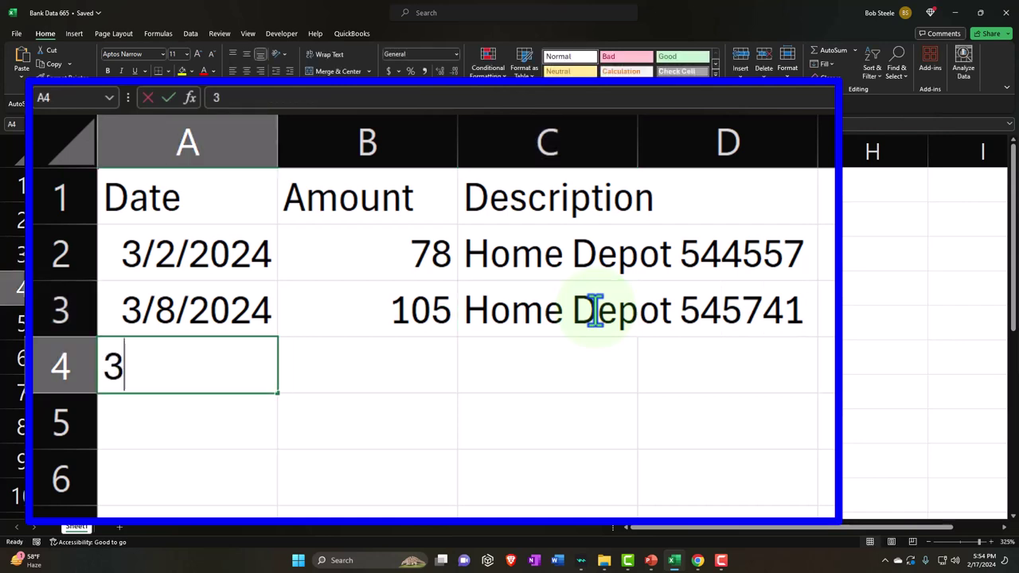
{"action": "type", "text": "/15/2024"}
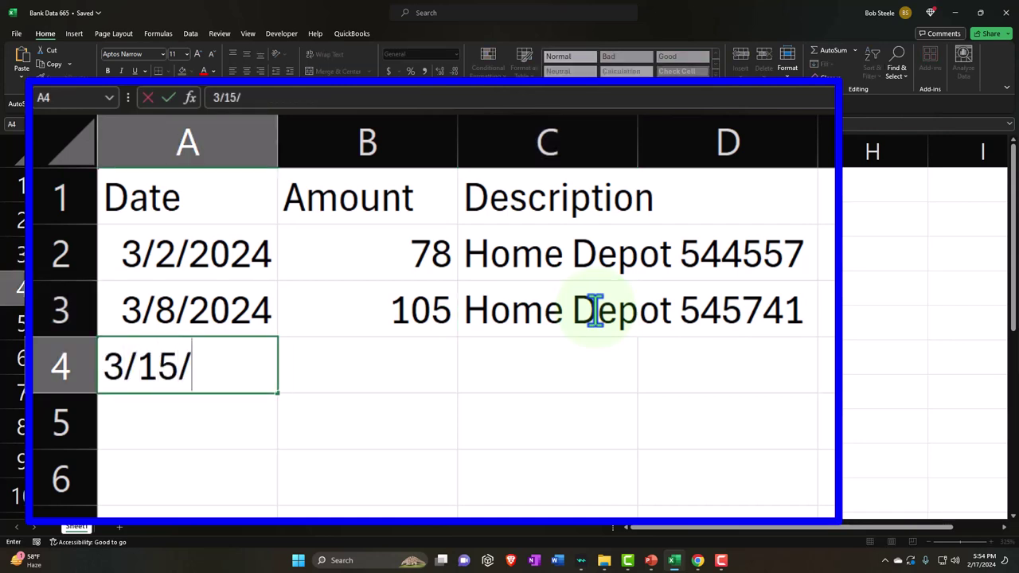
{"action": "key", "text": "Tab"}
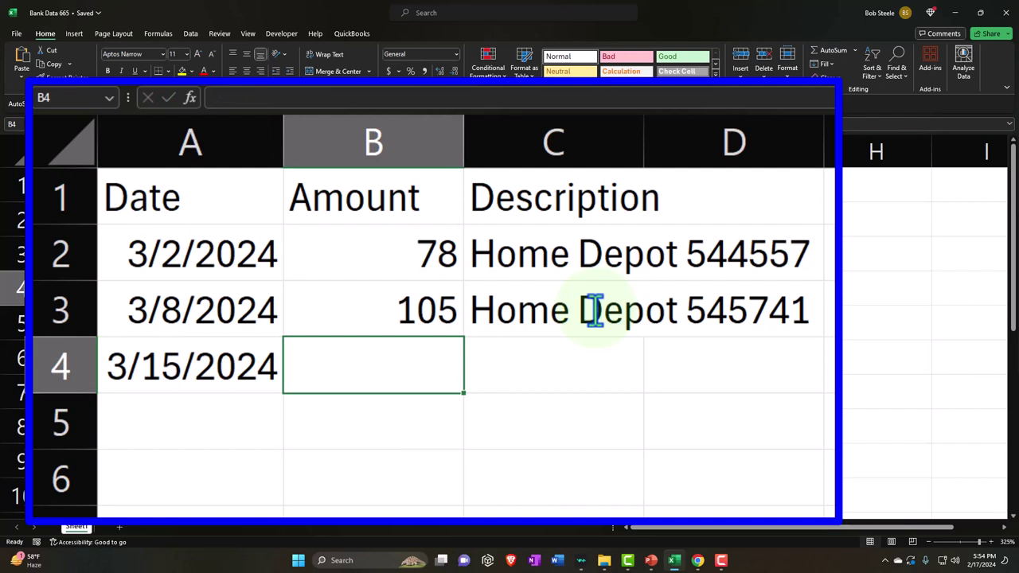
{"action": "type", "text": "2700"}
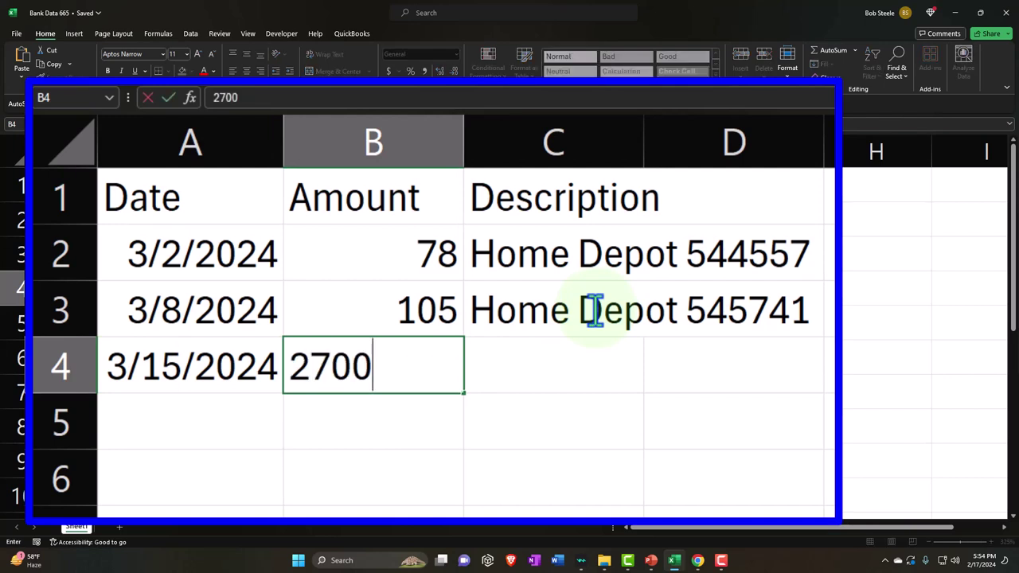
{"action": "key", "text": "Tab"}
{"action": "type", "text": "Home"}
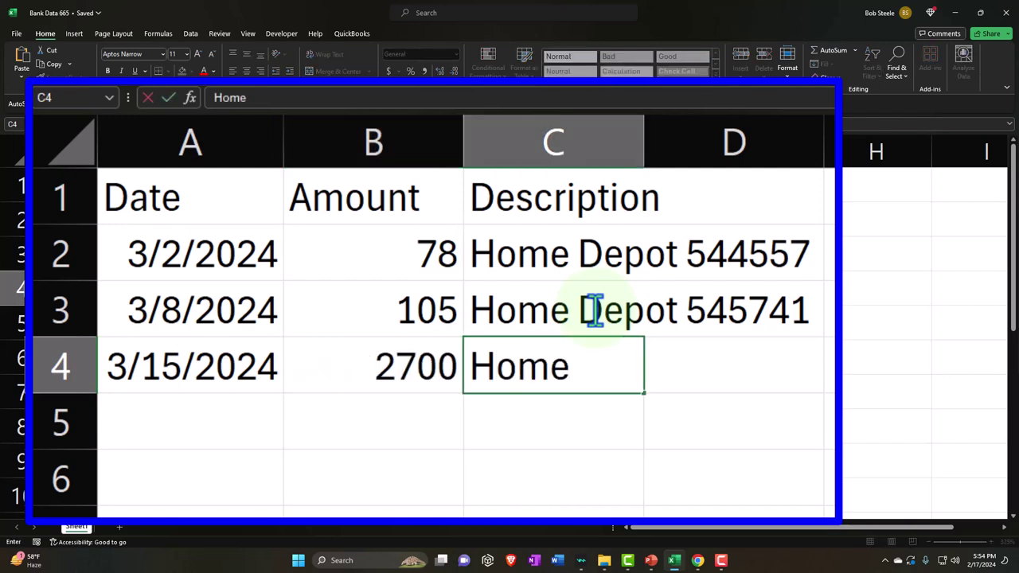
{"action": "type", "text": " Deop"}
{"action": "key", "text": "BackSpace"}
{"action": "key", "text": "BackSpace"}
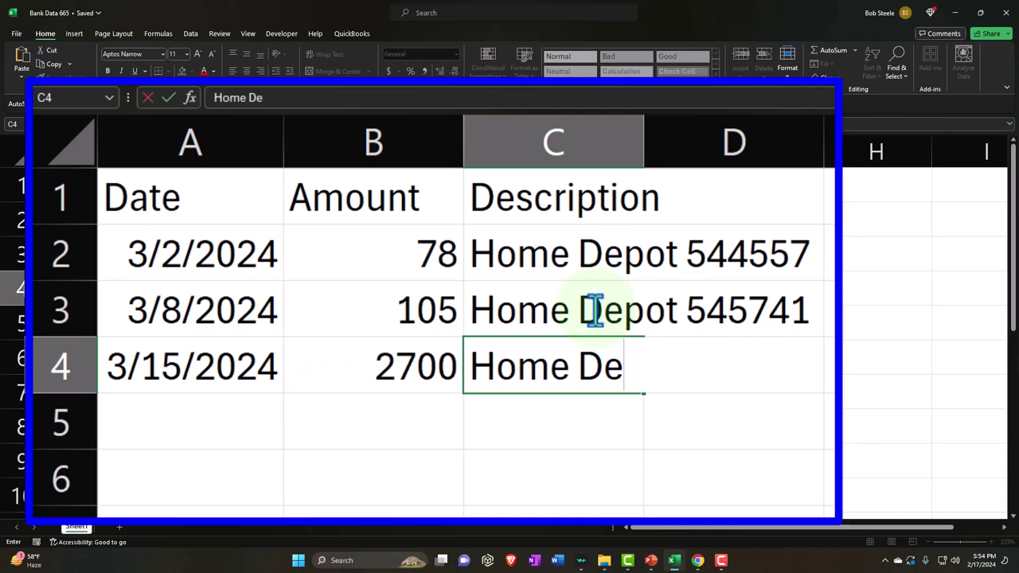
{"action": "type", "text": "pot"}
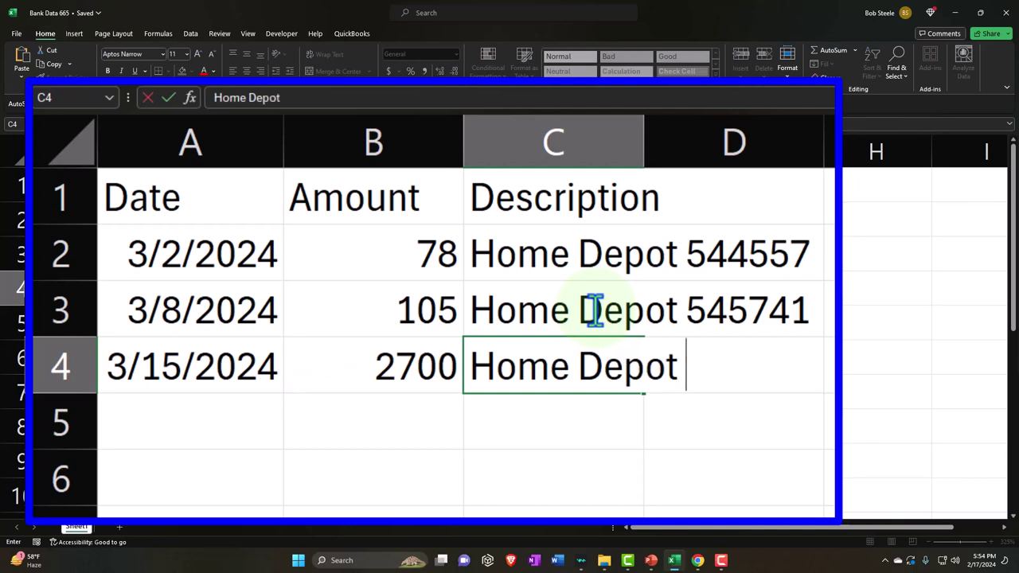
{"action": "type", "text": " 78784"}
{"action": "key", "text": "Return"}
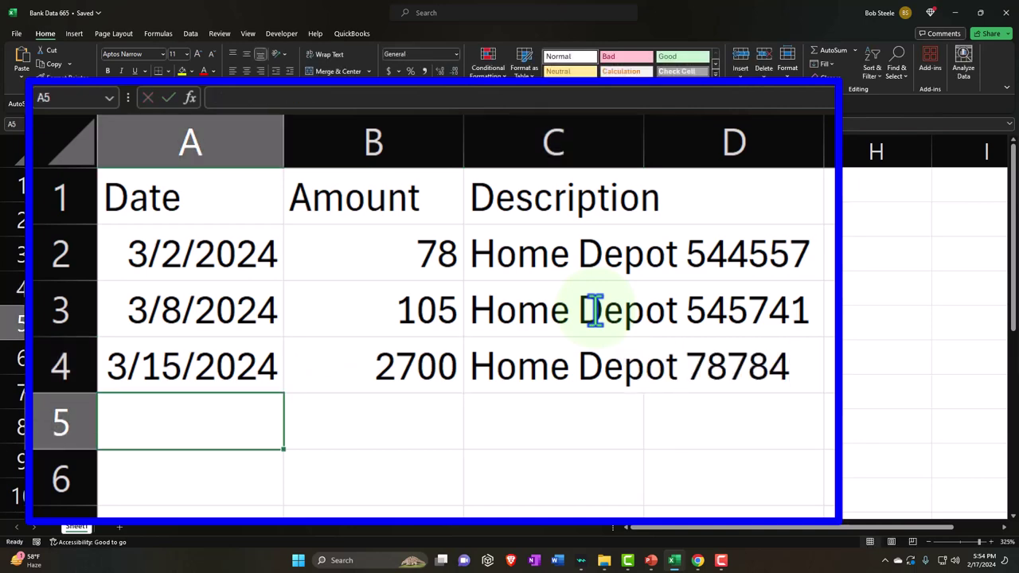
Step: Fill row 5 with the date 3/21/2024, the amount 309 and the description Home Depot 874741
{"action": "type", "text": "3/"}
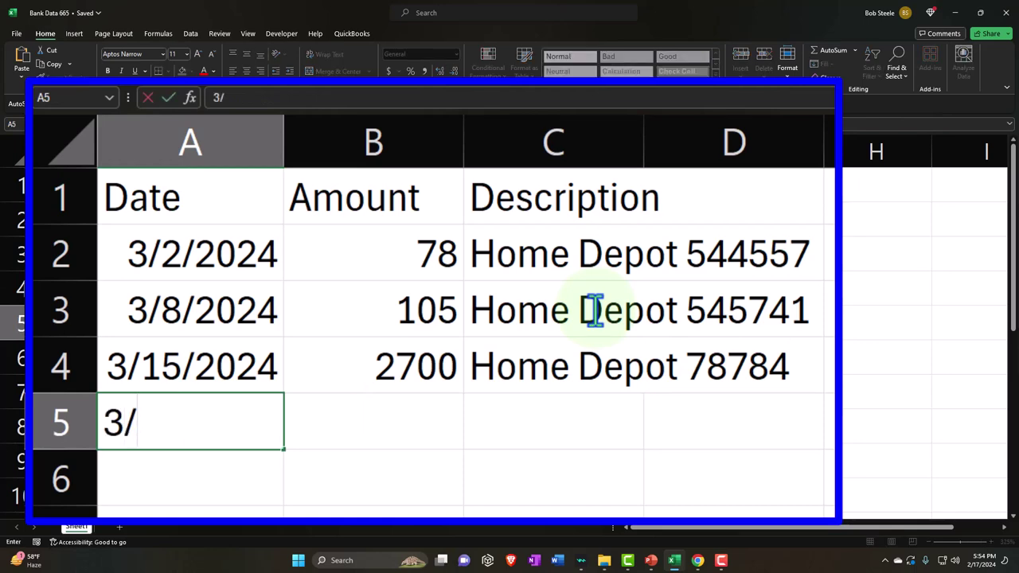
{"action": "type", "text": "21"}
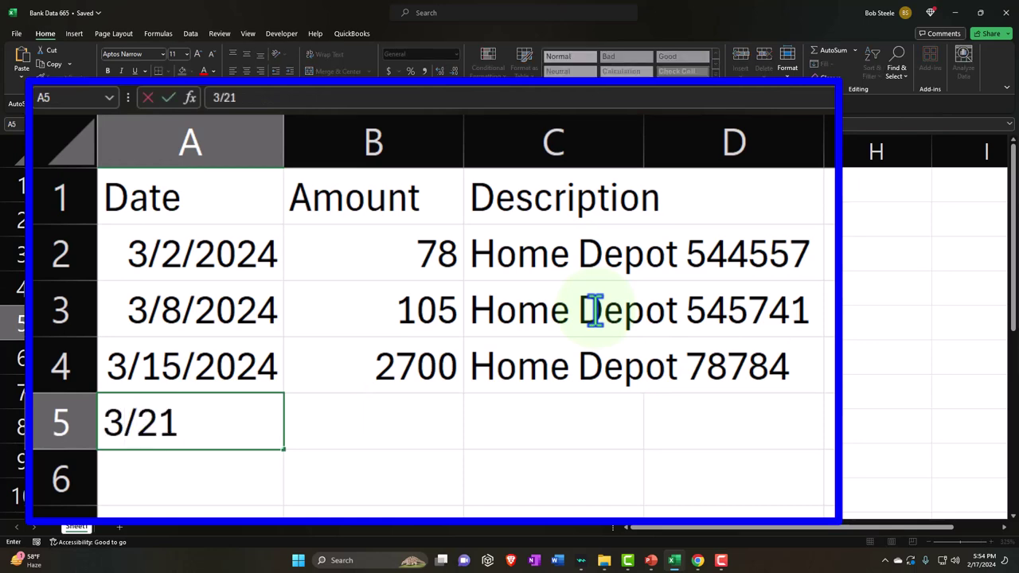
{"action": "type", "text": "/2024"}
{"action": "key", "text": "Tab"}
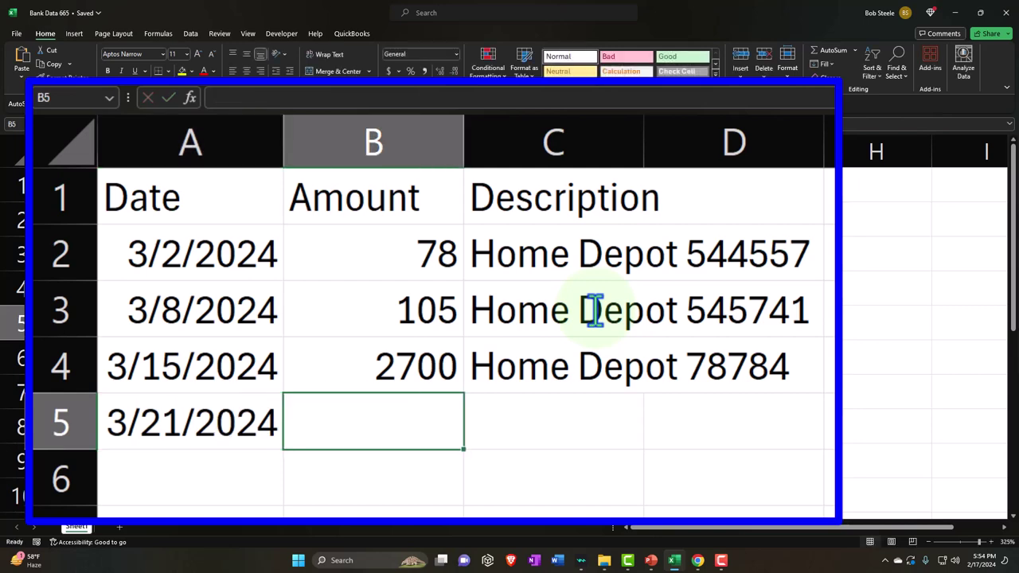
{"action": "type", "text": "307"}
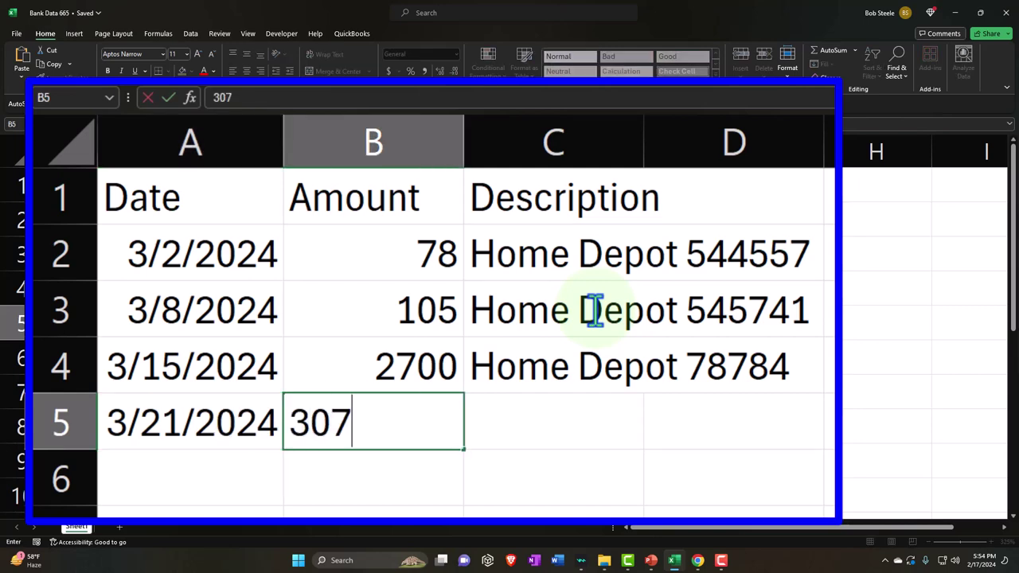
{"action": "key", "text": "BackSpace"}
{"action": "type", "text": "9"}
{"action": "key", "text": "Tab"}
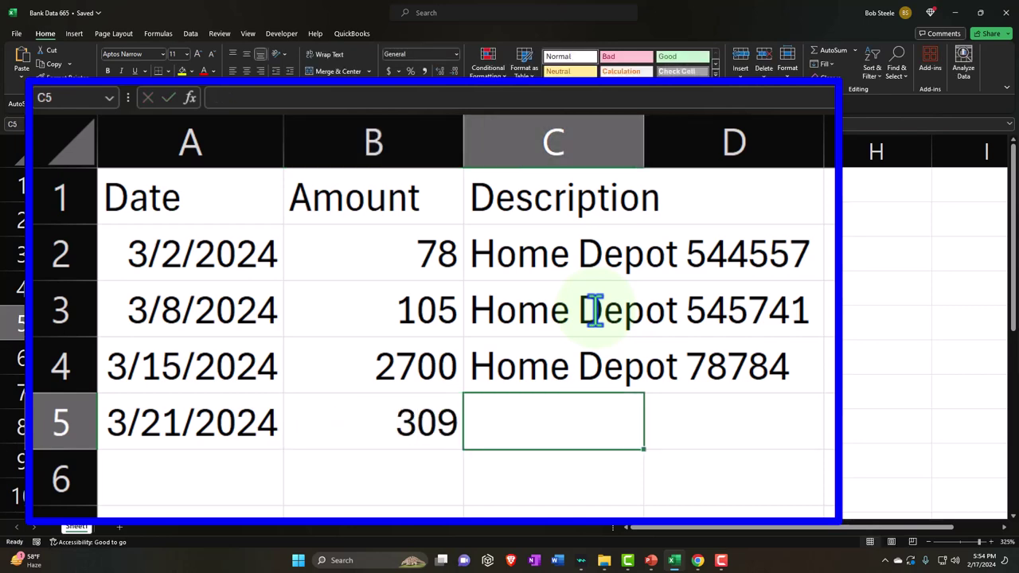
{"action": "type", "text": "Home De"}
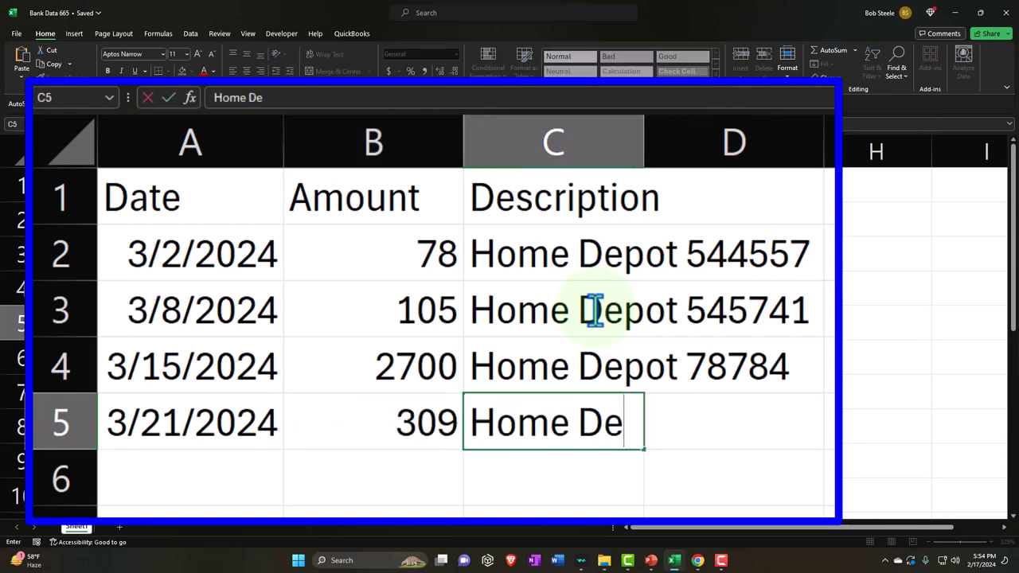
{"action": "type", "text": "pot 8747"}
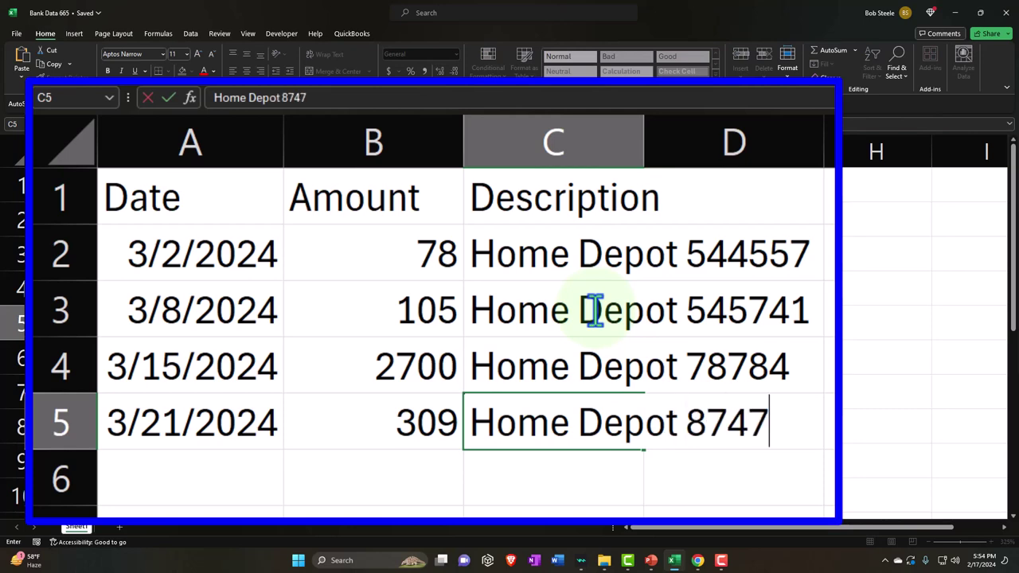
{"action": "type", "text": "41"}
{"action": "key", "text": "Return"}
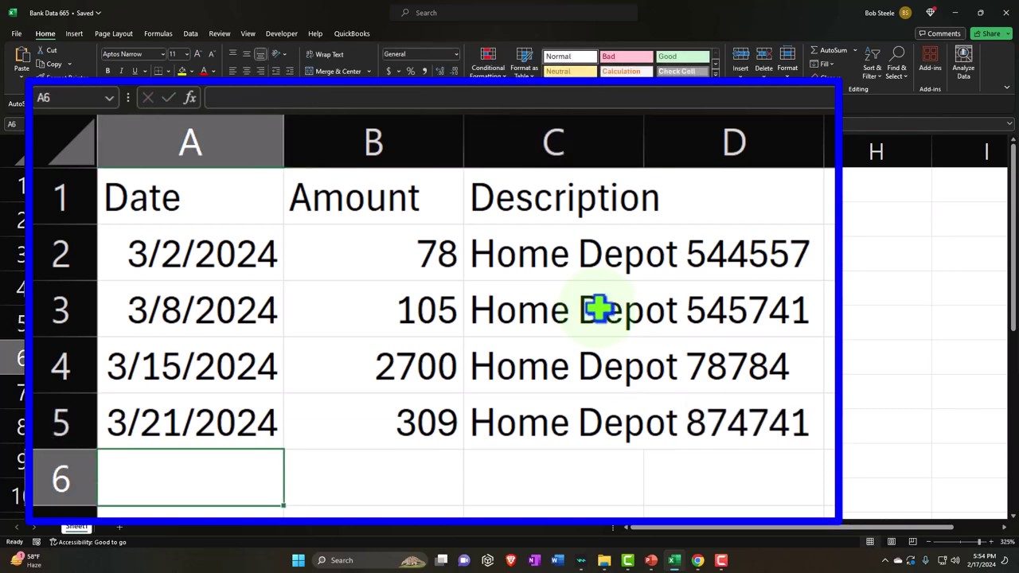
Step: Fill row 6 with the date 3/23/24, the amount 3600 and the description Home Depot 79847
{"action": "type", "text": "3/"}
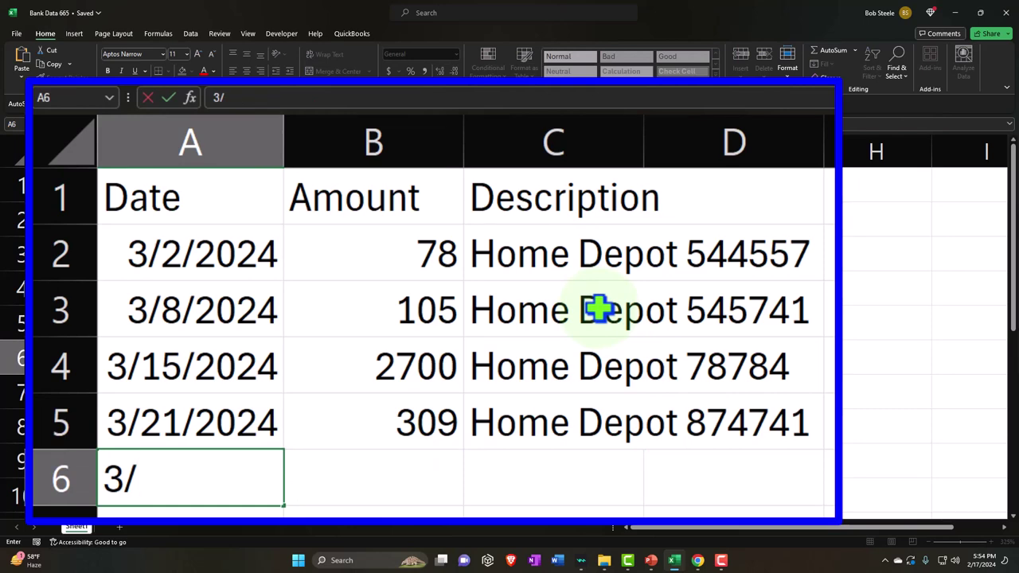
{"action": "type", "text": "23"}
{"action": "type", "text": "/2024"}
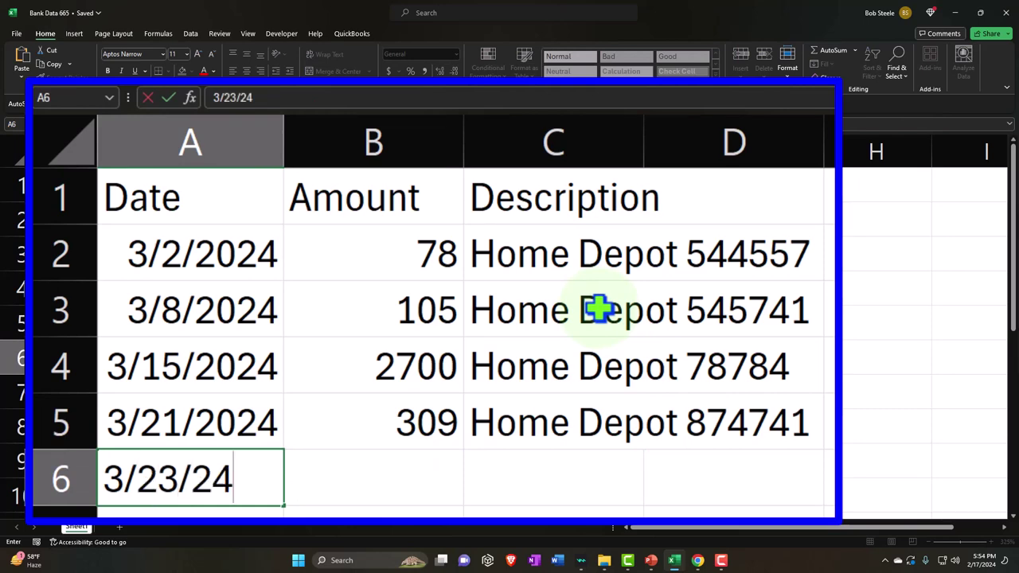
{"action": "key", "text": "Tab"}
{"action": "type", "text": "3600"}
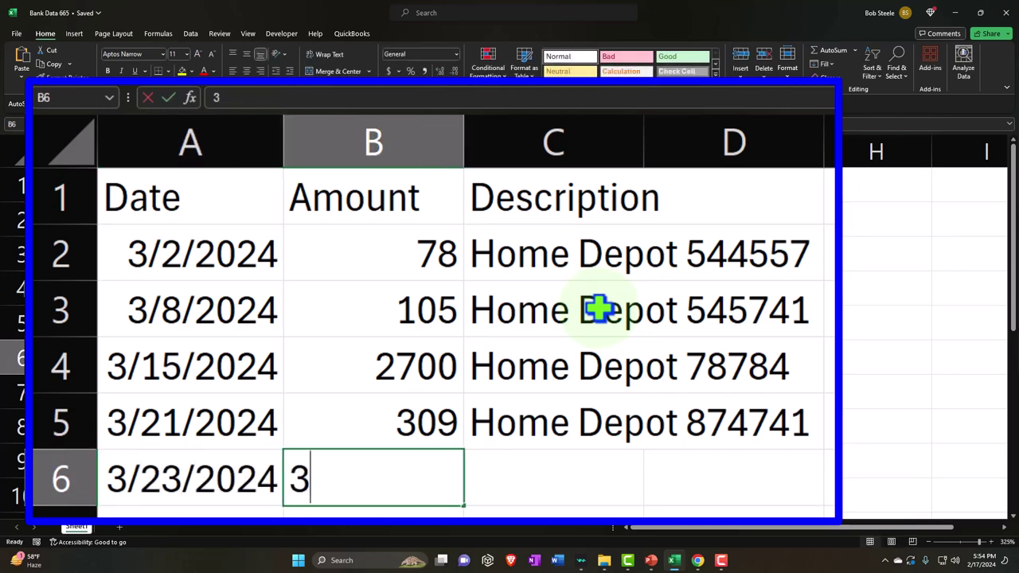
{"action": "key", "text": "Tab"}
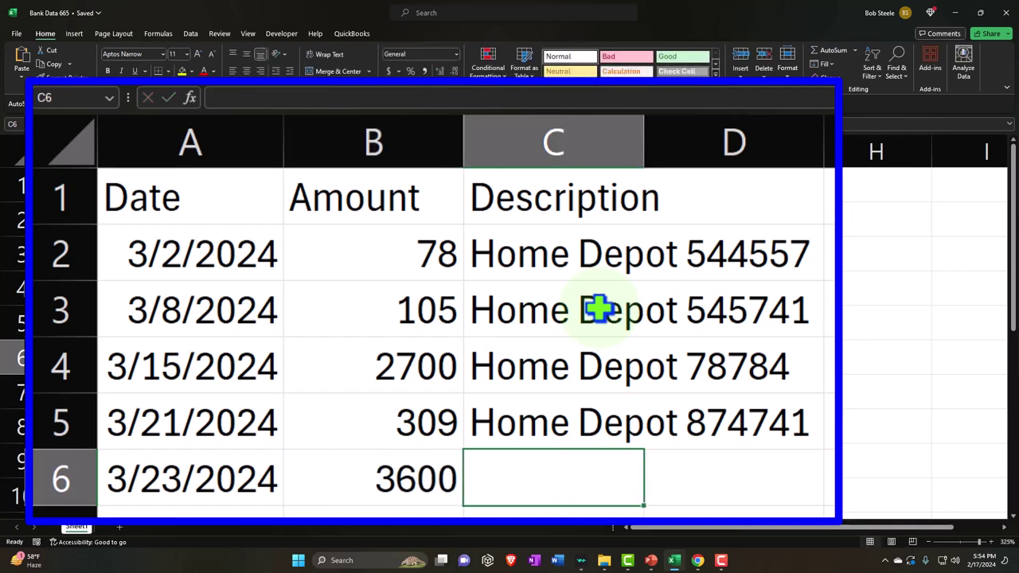
{"action": "type", "text": "Home De"}
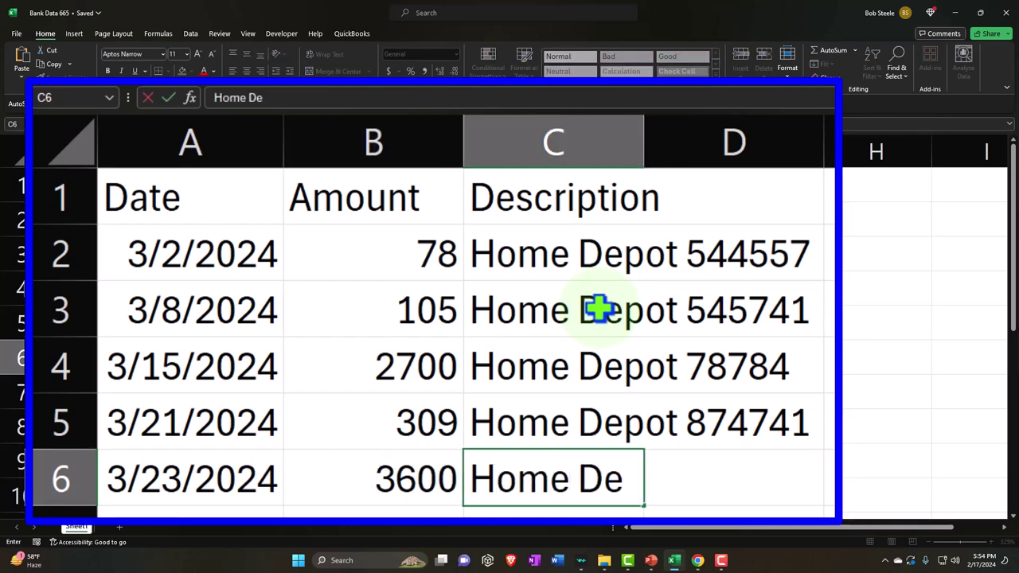
{"action": "type", "text": "pot 79847"}
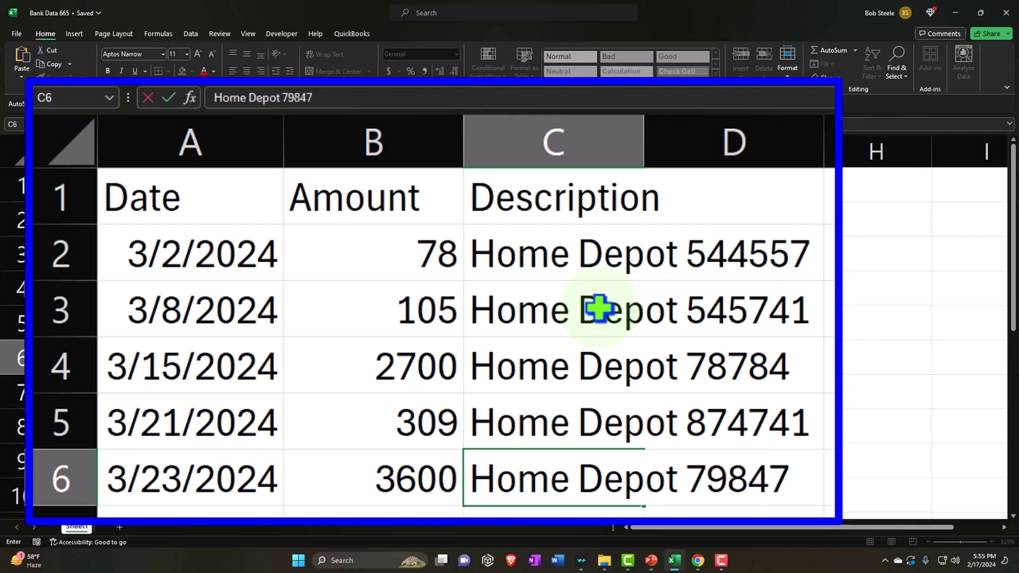
{"action": "key", "text": "Return"}
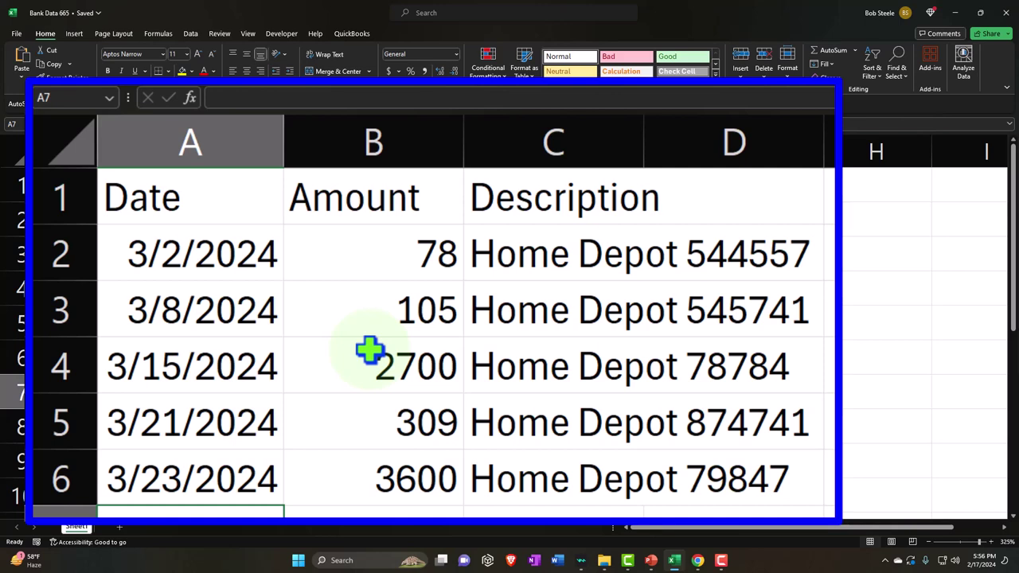
Step: Save a copy of the workbook as Bank Data 665 in CSV (Comma delimited) format in the Bank Feed Upload Files folder
{"action": "left_click", "coordinate": [369, 353]}
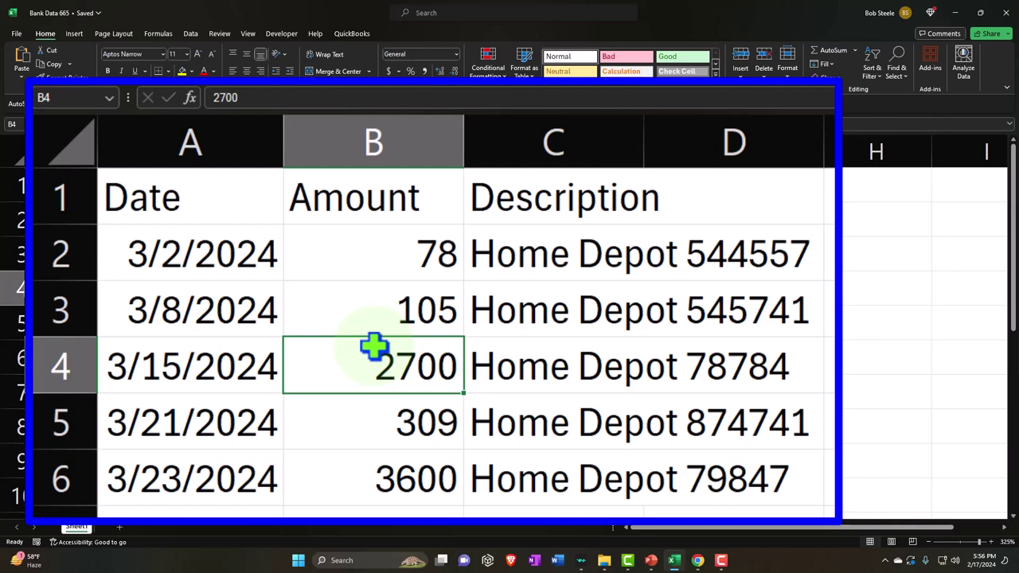
{"action": "left_click", "coordinate": [18, 34]}
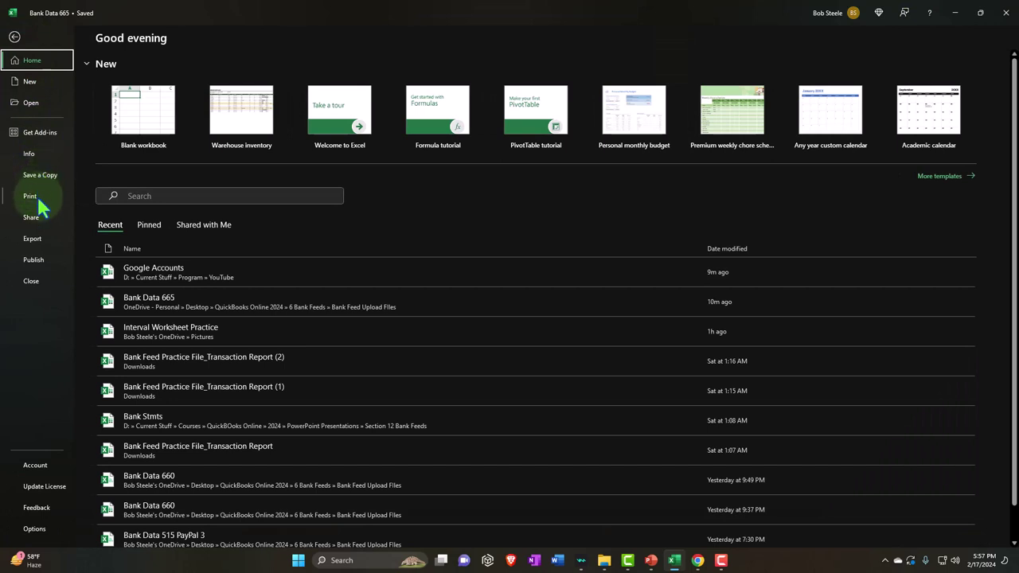
{"action": "left_click", "coordinate": [40, 177]}
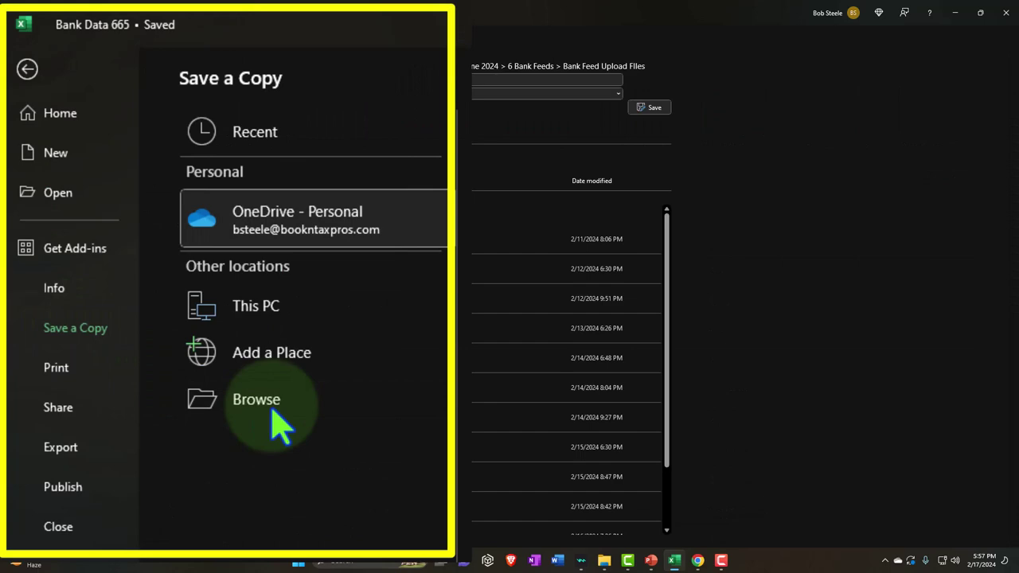
{"action": "left_click", "coordinate": [273, 413]}
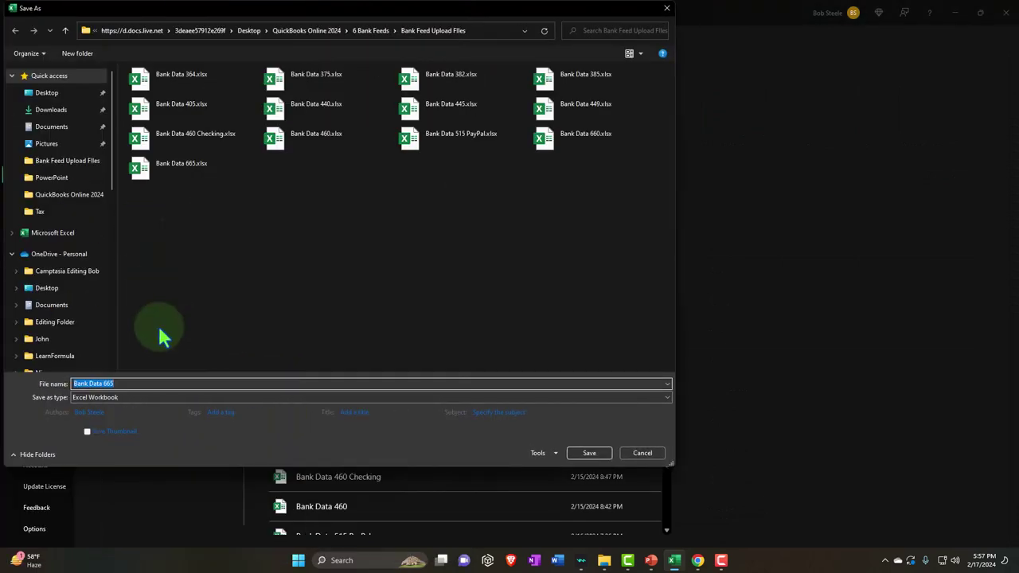
{"action": "left_click", "coordinate": [158, 397]}
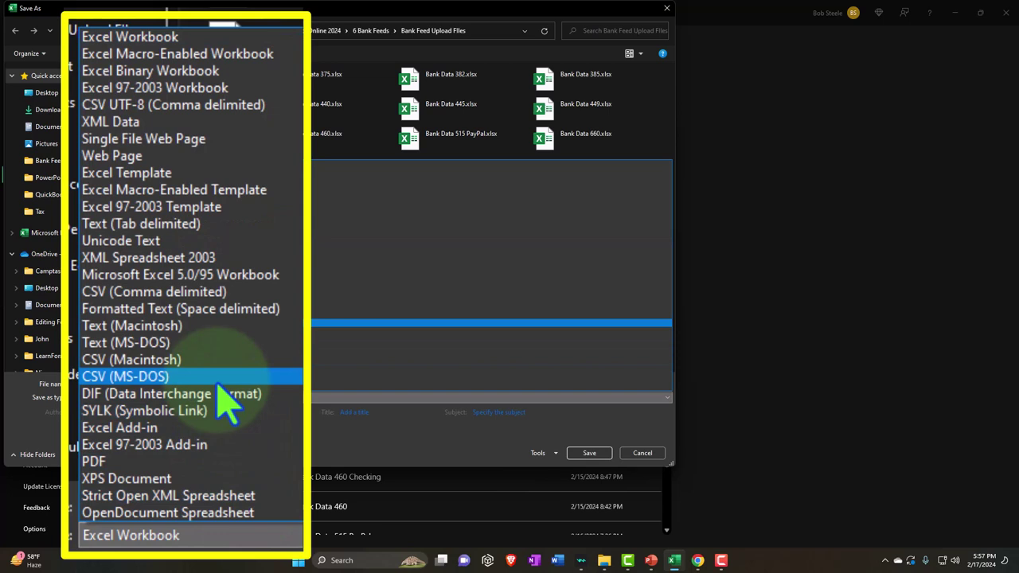
{"action": "key", "text": "Escape"}
{"action": "left_click", "coordinate": [175, 398]}
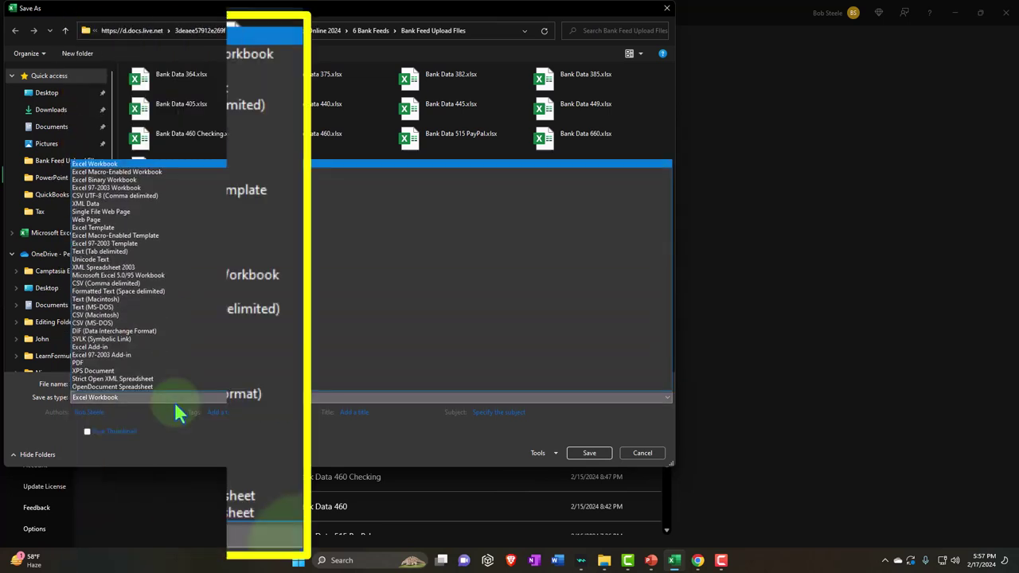
{"action": "left_click", "coordinate": [241, 293]}
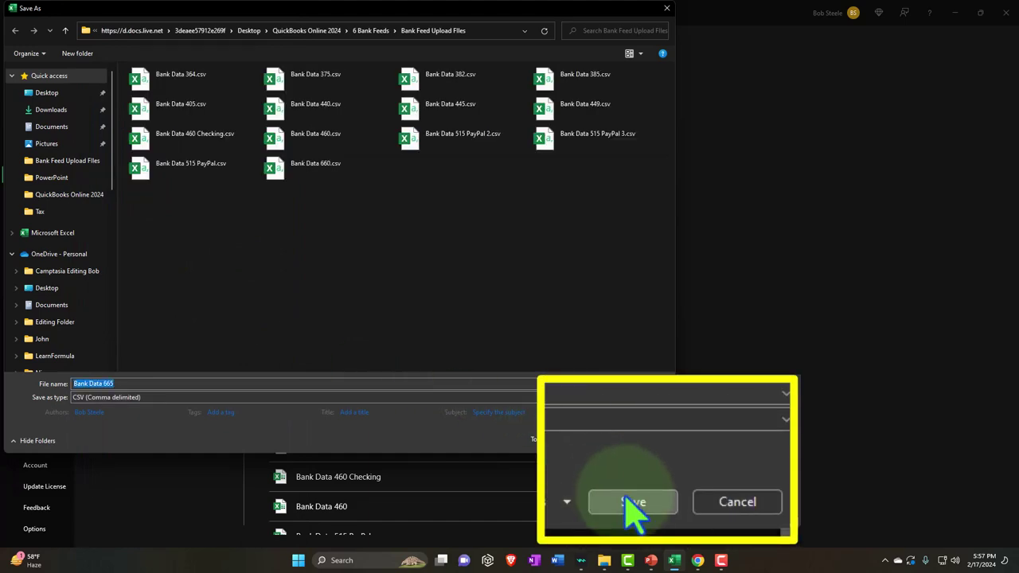
{"action": "left_click", "coordinate": [587, 439]}
Step: Switch to the QuickBooks Online bank transactions page in Chrome and start a manual file upload of transactions
{"action": "mouse_move", "coordinate": [698, 562]}
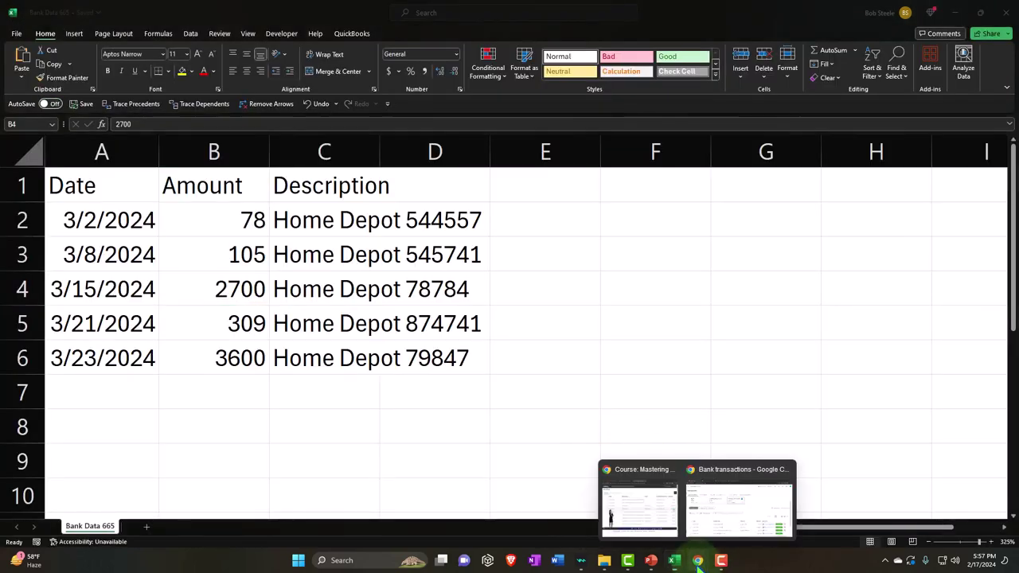
{"action": "left_click", "coordinate": [725, 518]}
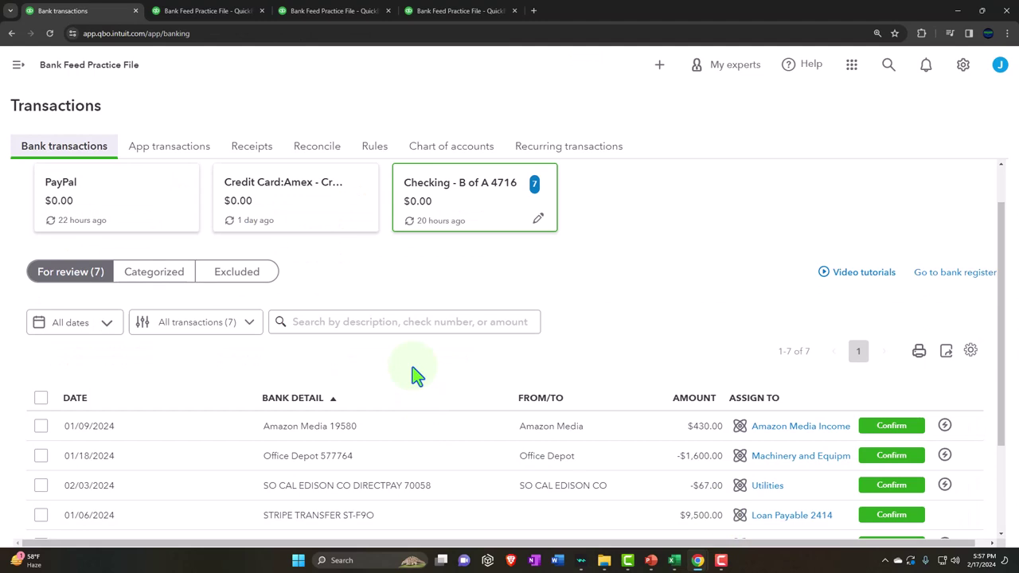
{"action": "scroll", "coordinate": [657, 287], "scroll_direction": "up", "scroll_amount": 1}
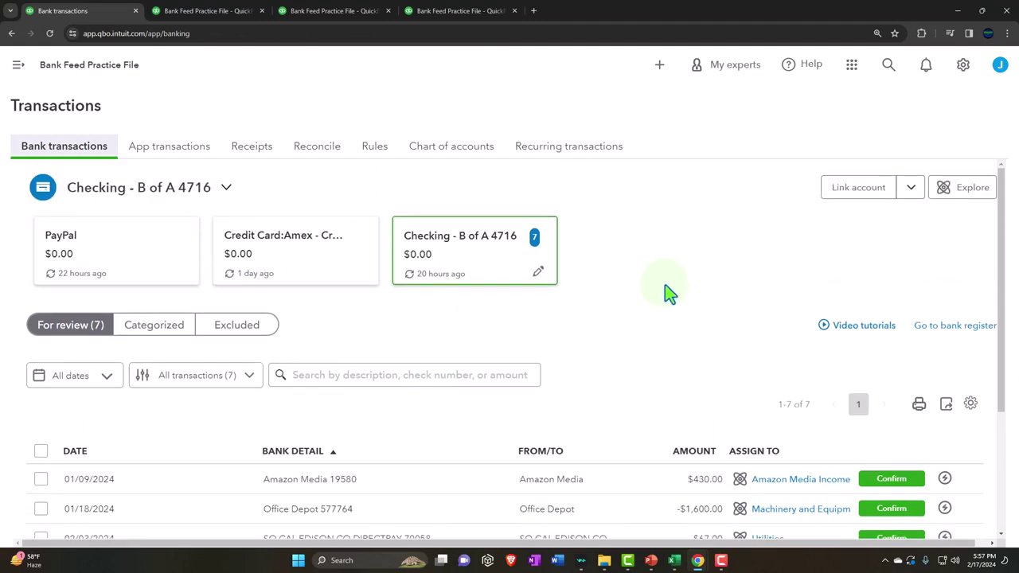
{"action": "left_click", "coordinate": [911, 188]}
{"action": "left_click", "coordinate": [874, 215]}
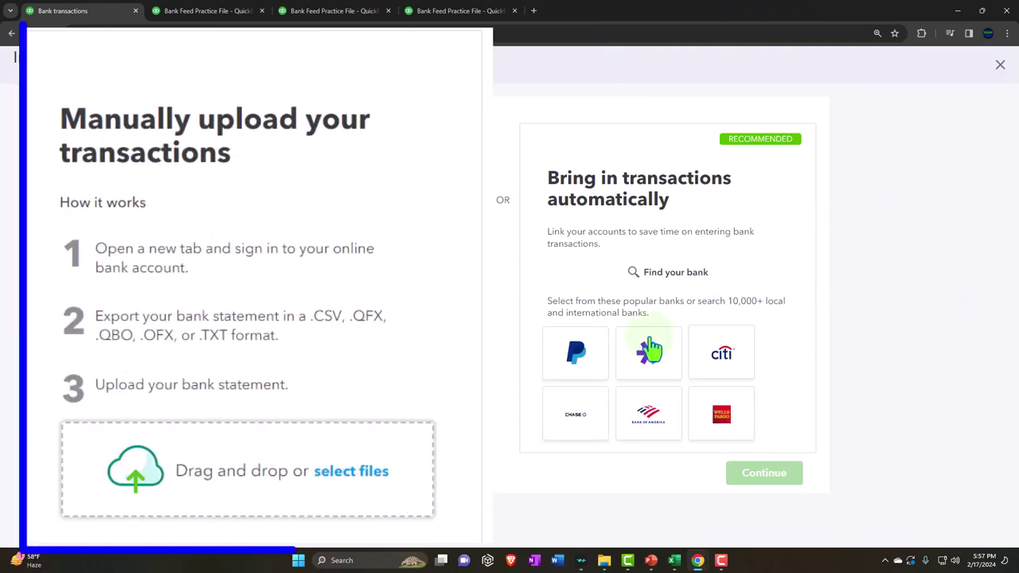
Step: Choose the Bank Data 665 CSV file for the upload and continue to account selection
{"action": "left_click", "coordinate": [373, 465]}
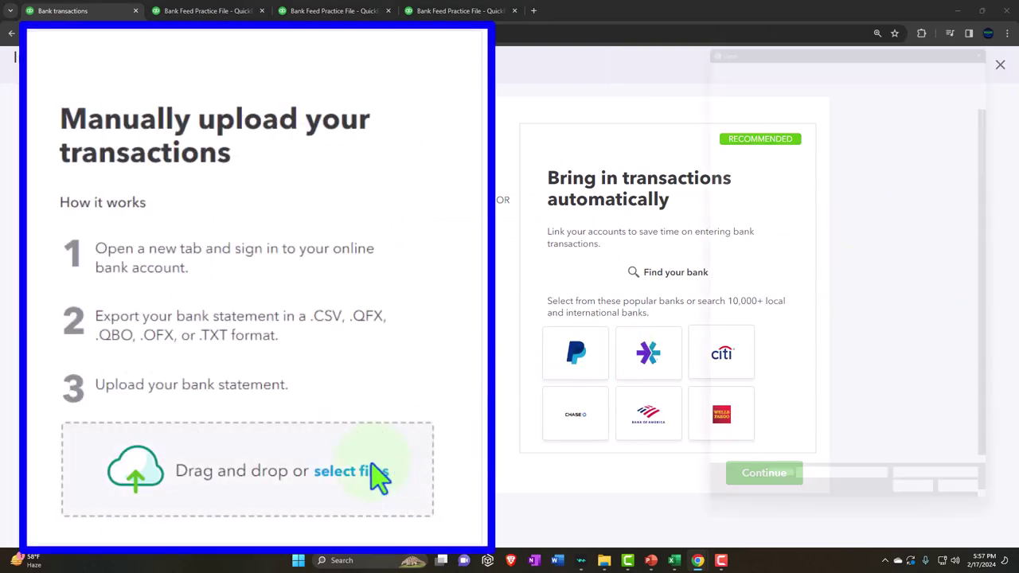
{"action": "scroll", "coordinate": [863, 265], "scroll_direction": "down", "scroll_amount": 1}
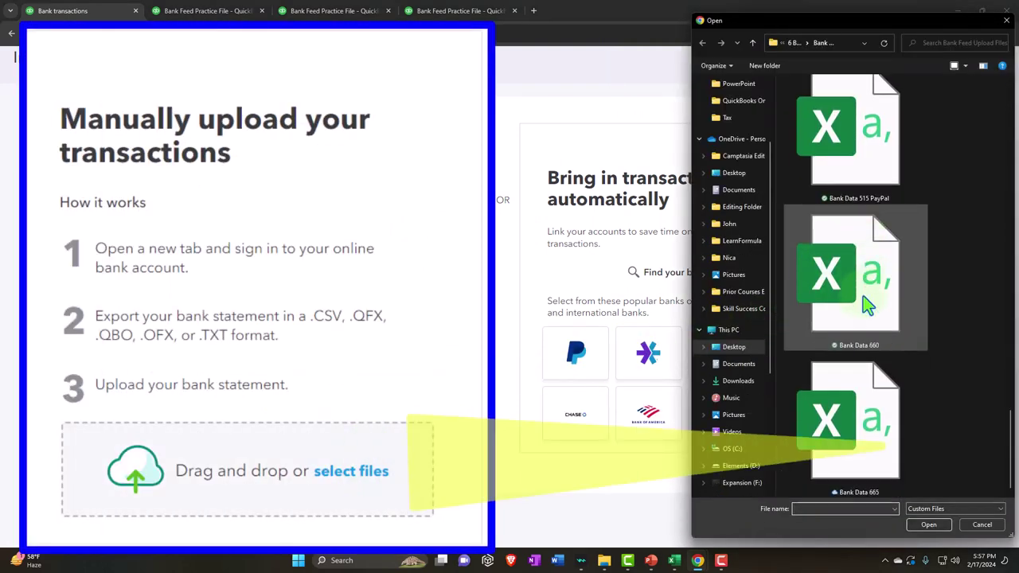
{"action": "left_click", "coordinate": [880, 422]}
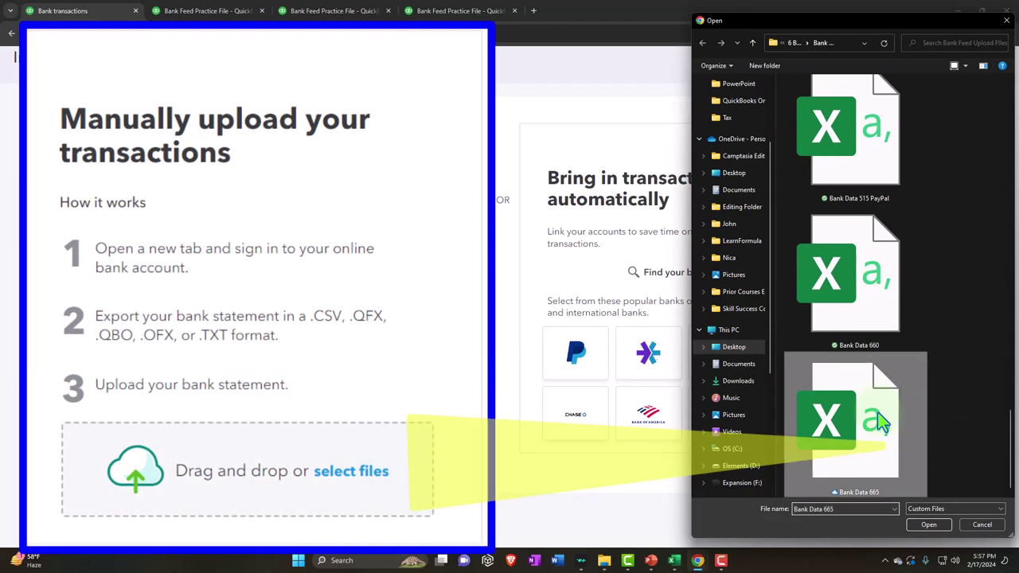
{"action": "double_click", "coordinate": [880, 422]}
{"action": "left_click", "coordinate": [796, 474]}
Step: Assign the uploaded file to the Checking - B of A account and continue
{"action": "left_click", "coordinate": [302, 272]}
{"action": "left_click", "coordinate": [279, 320]}
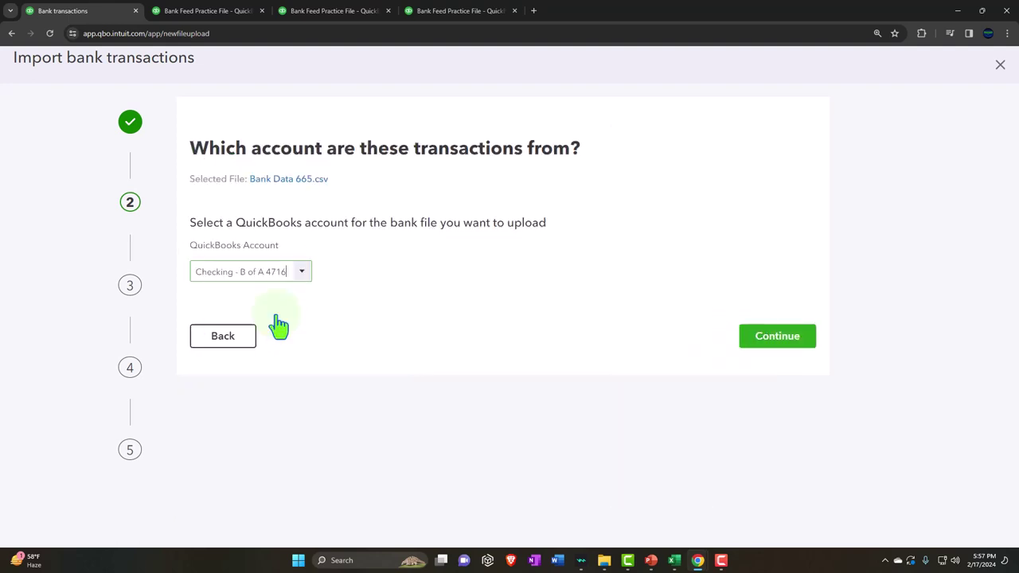
{"action": "left_click", "coordinate": [797, 352]}
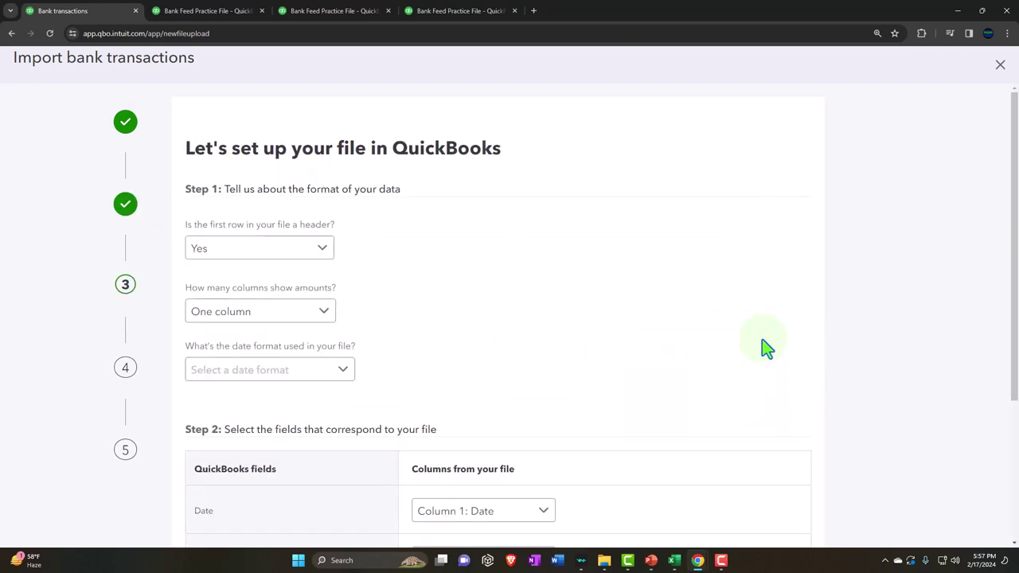
Step: Choose the file's date format and accept Column 1 as Date, Column 3 as Description and Column 2 as Amount
{"action": "scroll", "coordinate": [303, 297], "scroll_direction": "down", "scroll_amount": 1}
{"action": "left_click", "coordinate": [342, 274]}
{"action": "left_click", "coordinate": [270, 293]}
{"action": "scroll", "coordinate": [263, 223], "scroll_direction": "down", "scroll_amount": 1}
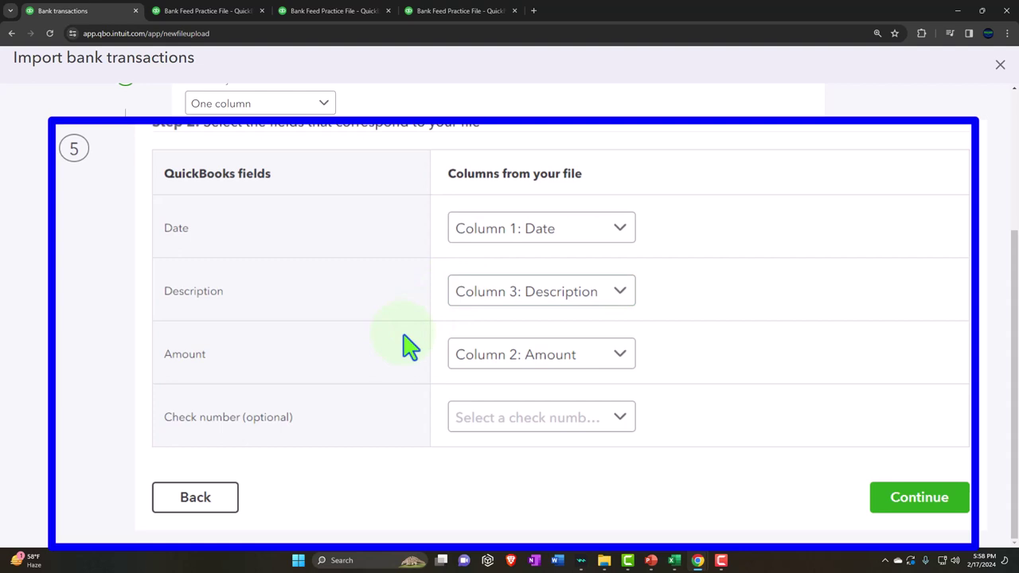
{"action": "left_click", "coordinate": [939, 521]}
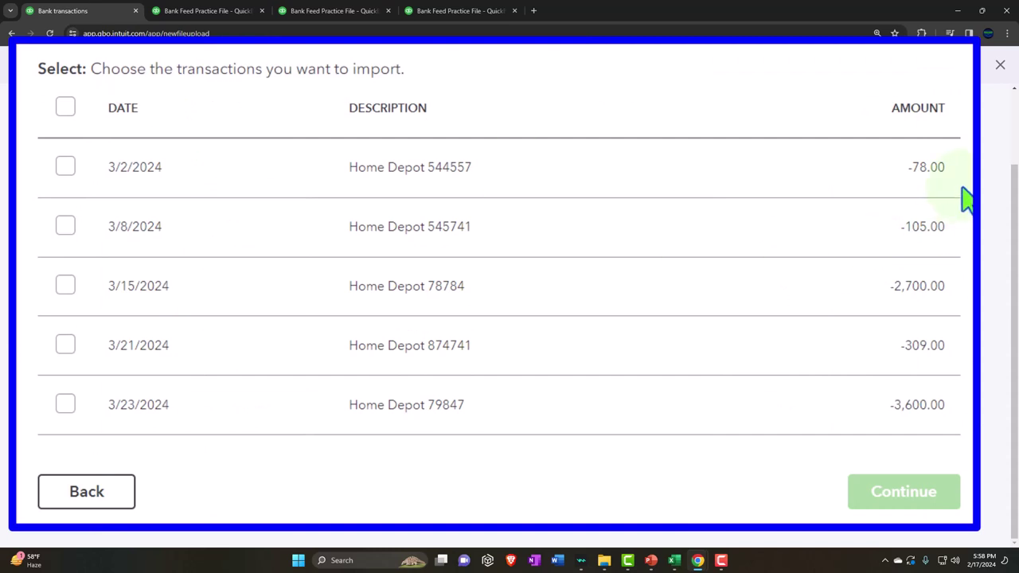
Step: Select all the Home Depot transactions with Reverse all values applied, then confirm and finish the import
{"action": "left_click", "coordinate": [71, 114]}
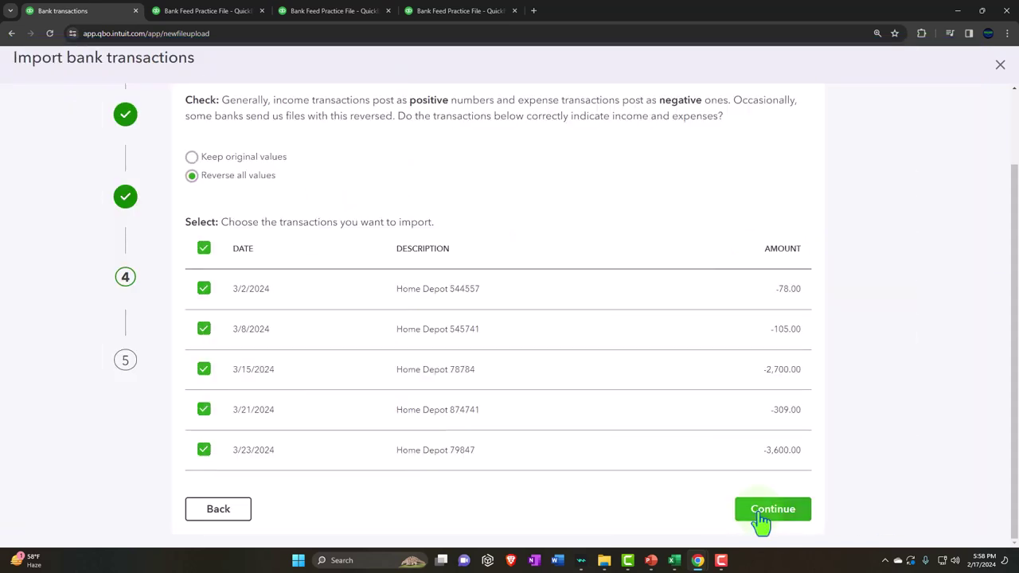
{"action": "left_click", "coordinate": [760, 513]}
{"action": "left_click", "coordinate": [753, 307]}
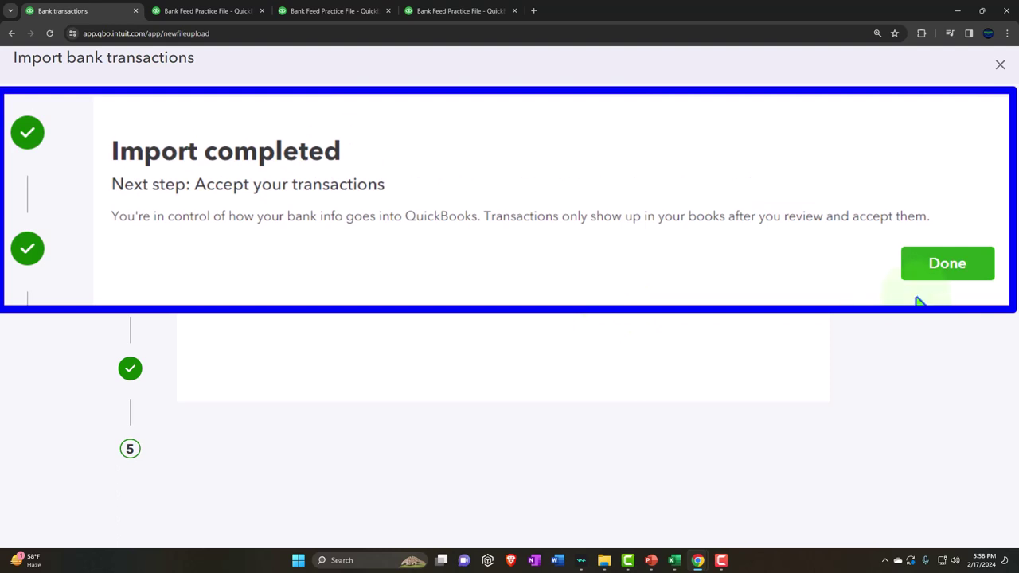
{"action": "left_click", "coordinate": [937, 281]}
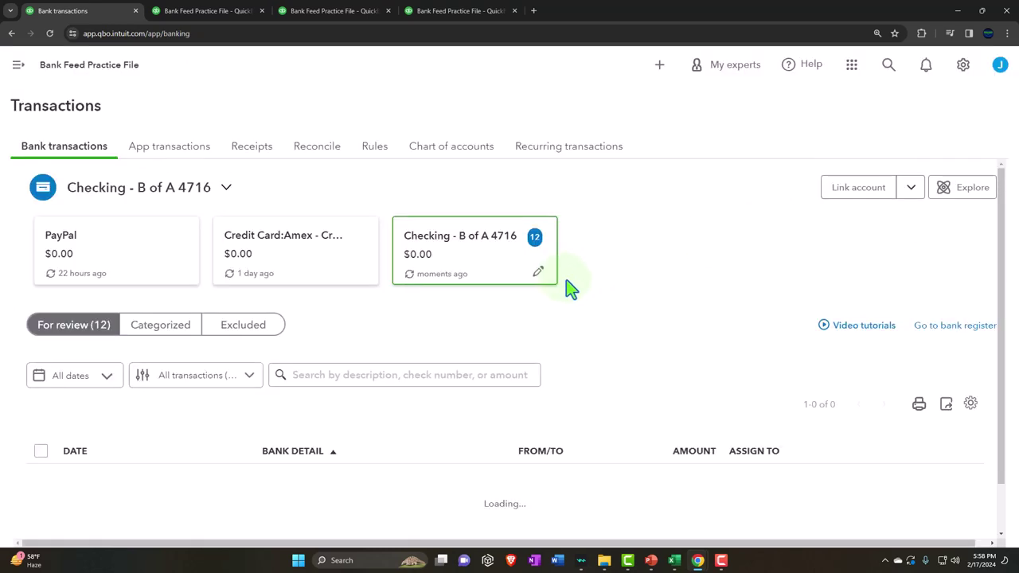
Step: Filter the checking account's For review transactions to Money out
{"action": "scroll", "coordinate": [568, 279], "scroll_direction": "down", "scroll_amount": 2}
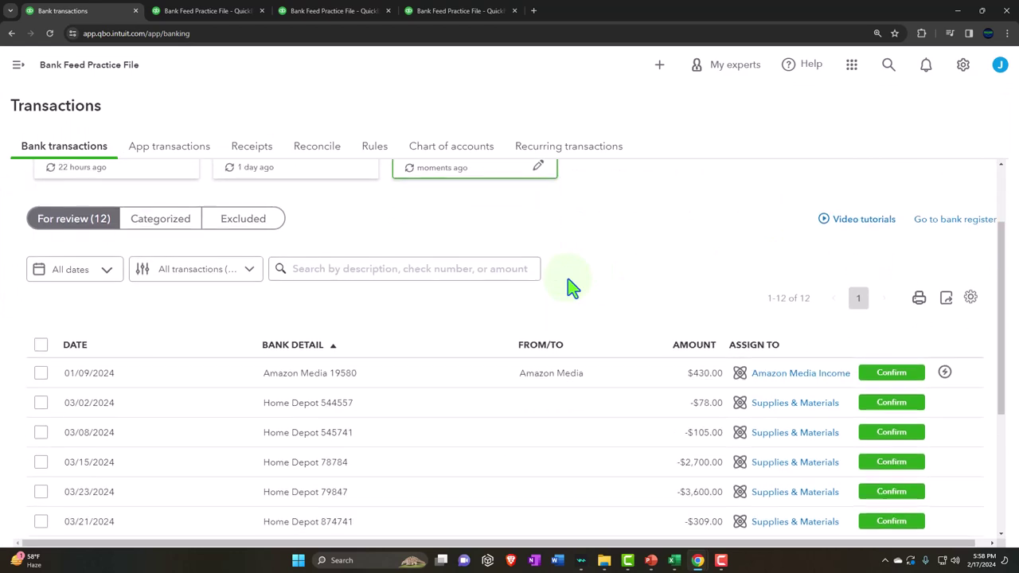
{"action": "left_click", "coordinate": [327, 135]}
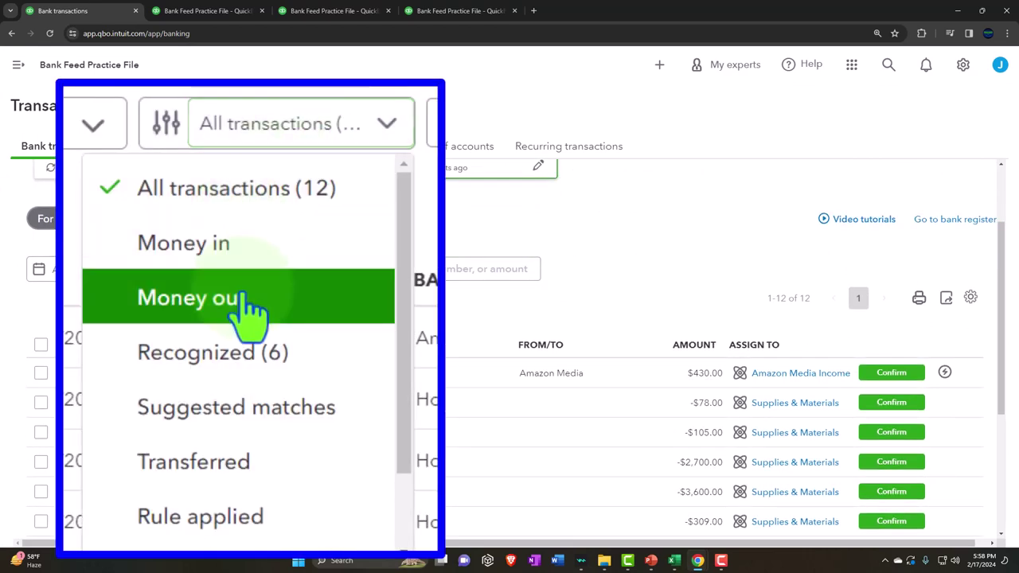
{"action": "left_click", "coordinate": [182, 361]}
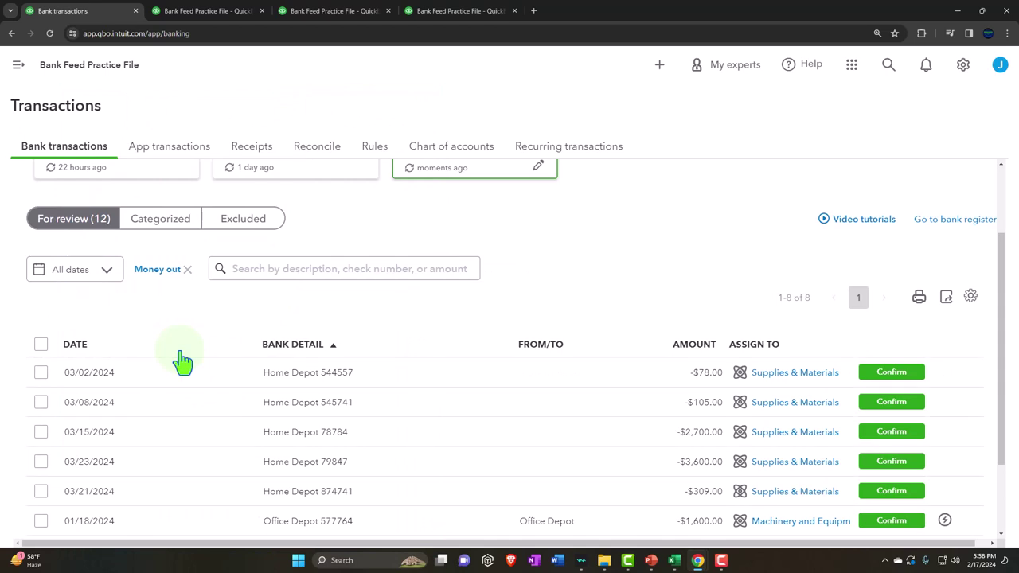
{"action": "scroll", "coordinate": [191, 363], "scroll_direction": "down", "scroll_amount": 1}
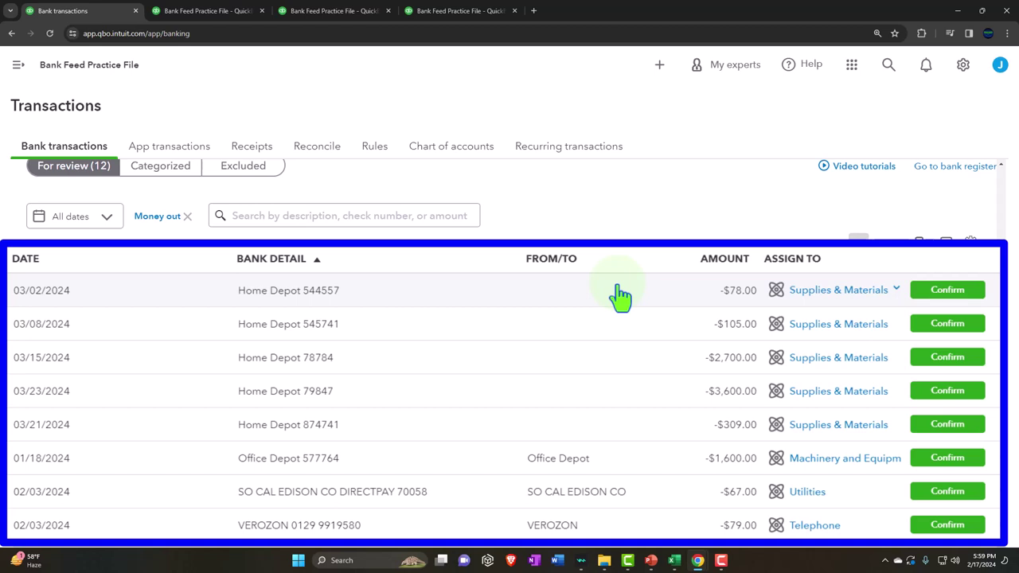
Step: Expand the 03/02/2024 Home Depot 544557 transaction and copy Home Depot from its memo into Vendor/Customer
{"action": "left_click", "coordinate": [574, 333]}
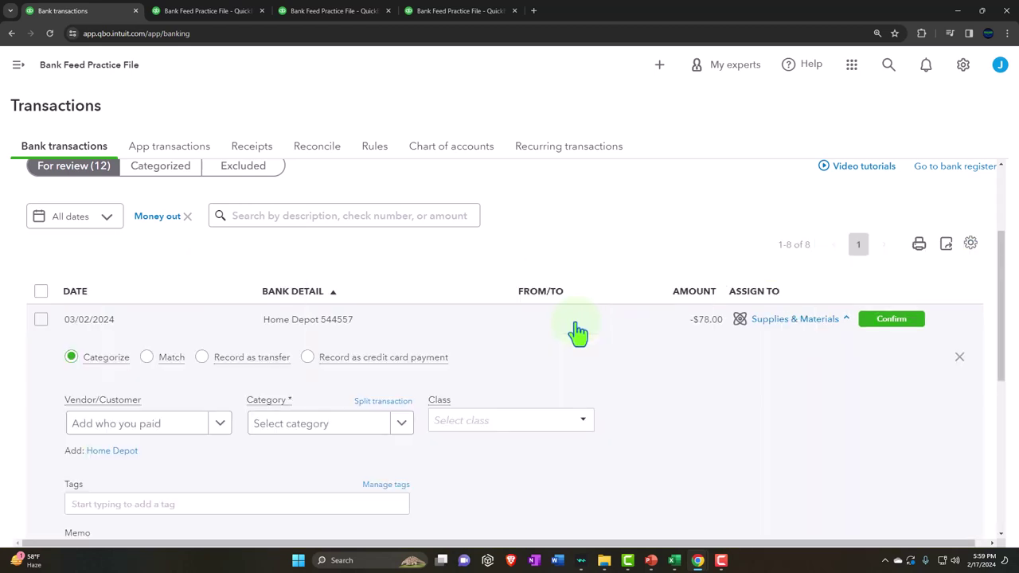
{"action": "scroll", "coordinate": [526, 339], "scroll_direction": "down", "scroll_amount": 2}
{"action": "left_click", "coordinate": [141, 453]}
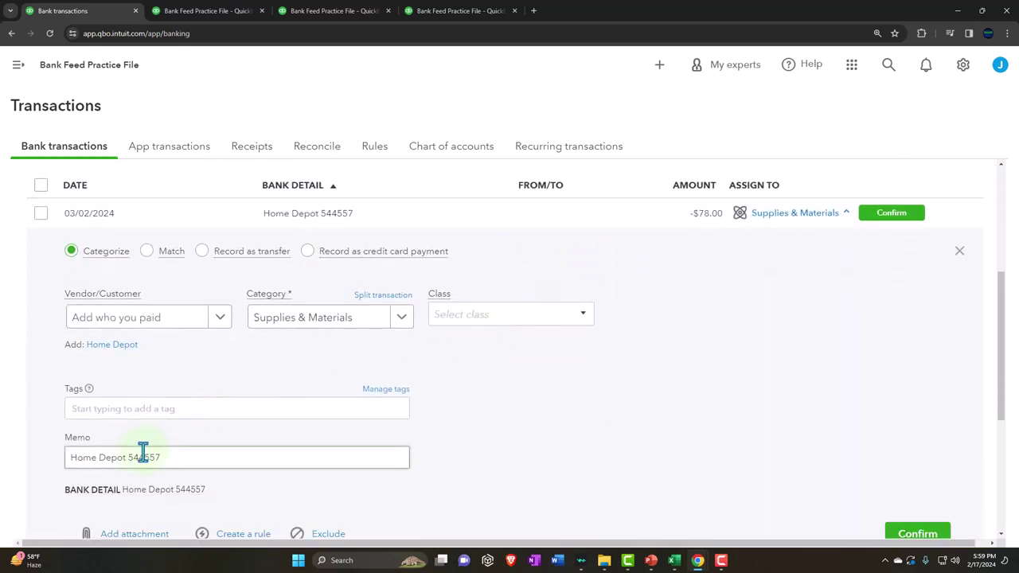
{"action": "left_click_drag", "start_coordinate": [128, 461], "coordinate": [62, 456]}
{"action": "key", "text": "ctrl+c"}
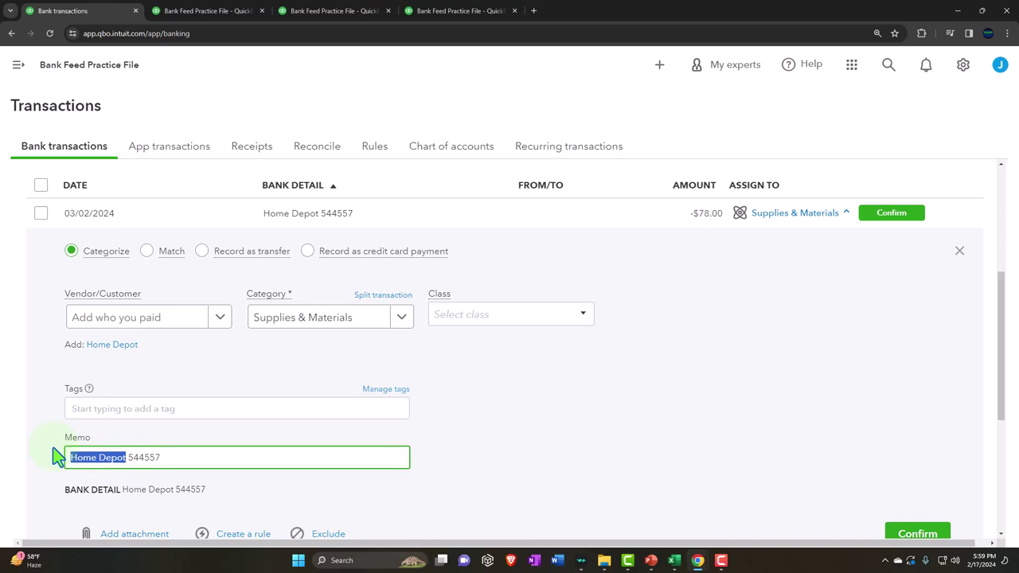
{"action": "left_click", "coordinate": [112, 327]}
{"action": "key", "text": "ctrl+v"}
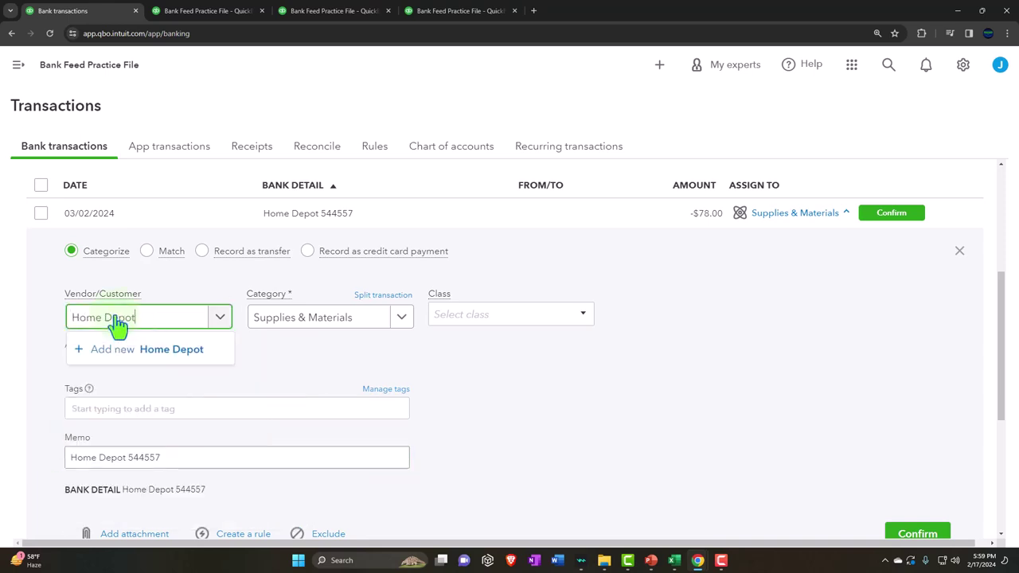
Step: Add Home Depot as a new vendor with Home Depot as the company name, and save it
{"action": "left_click", "coordinate": [137, 346]}
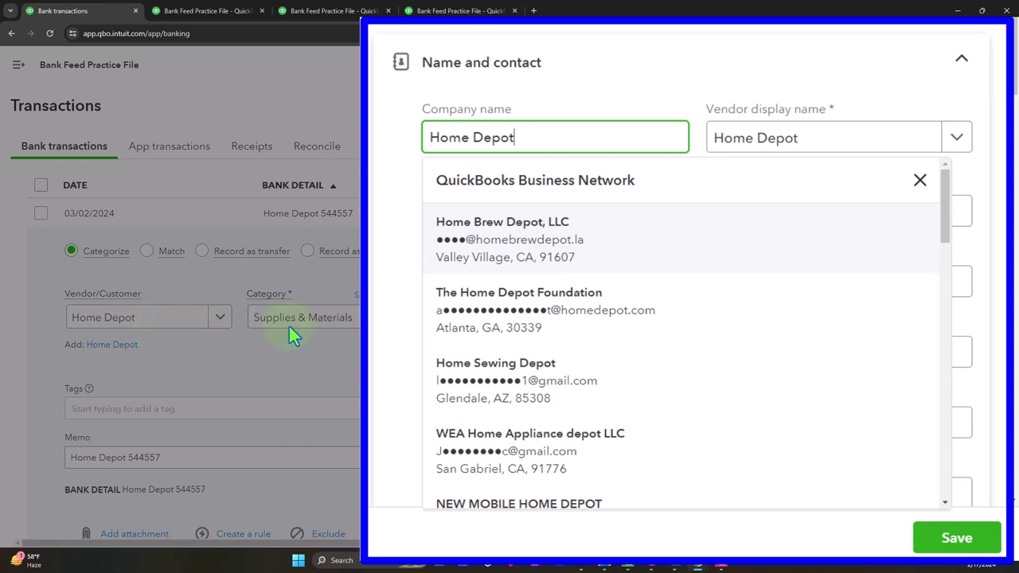
{"action": "key", "text": "Tab"}
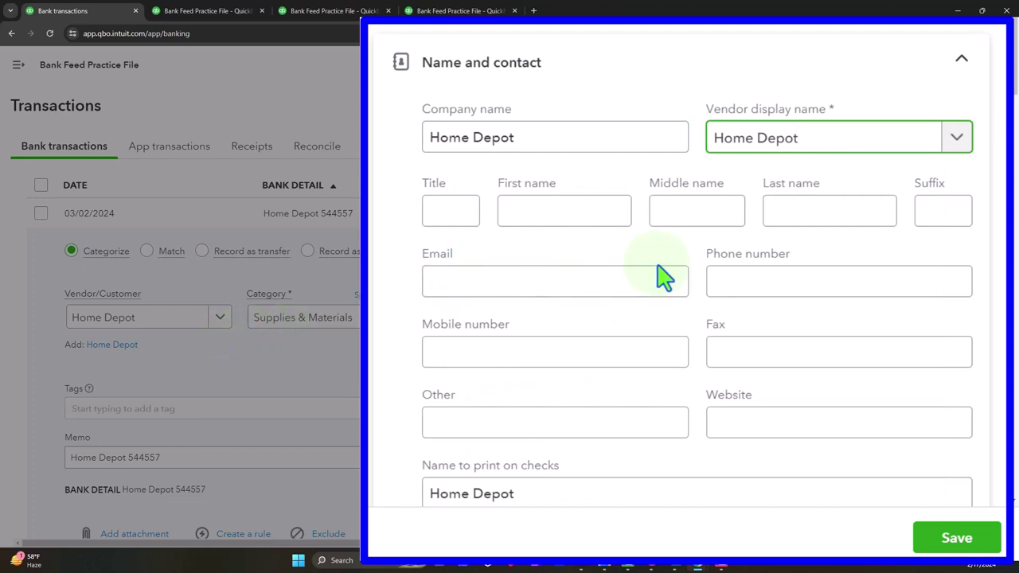
{"action": "key", "text": "Tab"}
{"action": "left_click", "coordinate": [961, 548]}
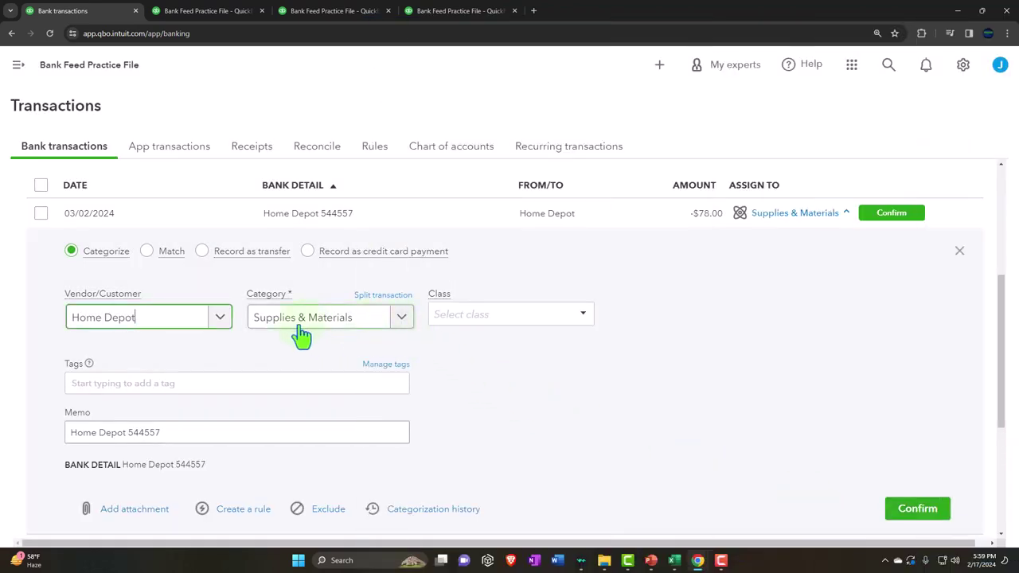
Step: Check the available categories for the 03/02/2024 Home Depot transaction, leaving Supplies & Materials selected
{"action": "left_click", "coordinate": [400, 319]}
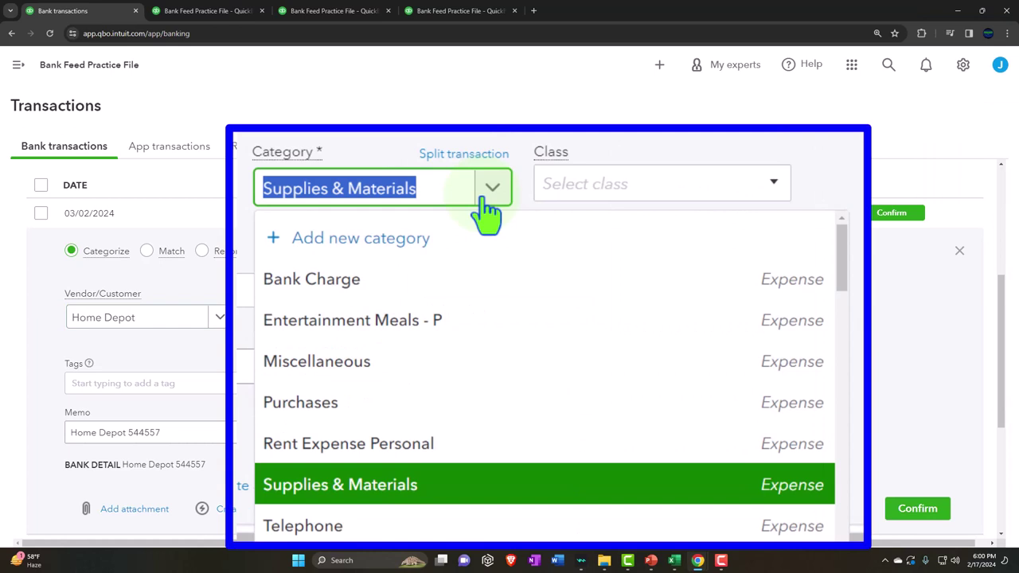
{"action": "left_click", "coordinate": [483, 206]}
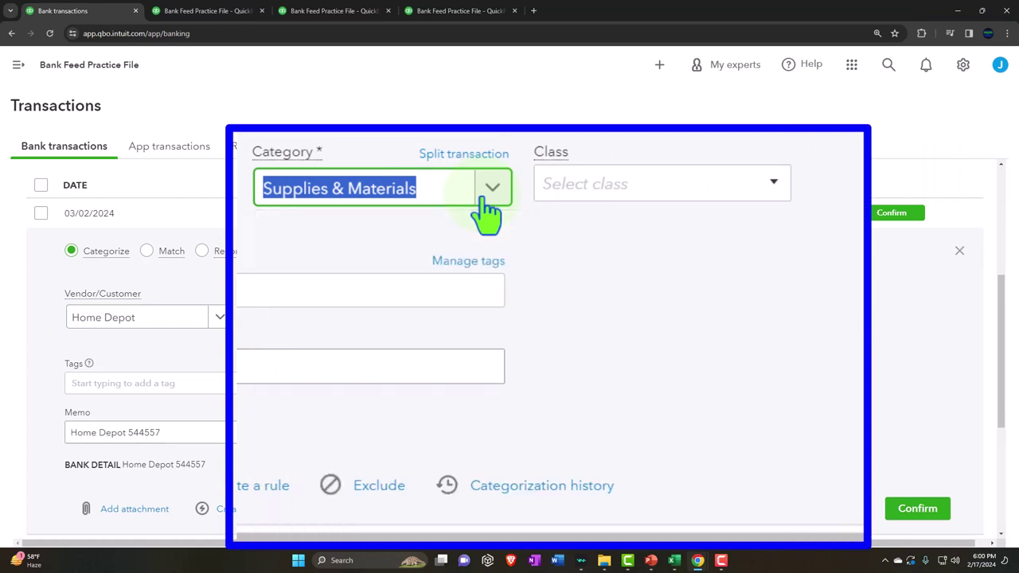
{"action": "scroll", "coordinate": [460, 321], "scroll_direction": "down", "scroll_amount": 1}
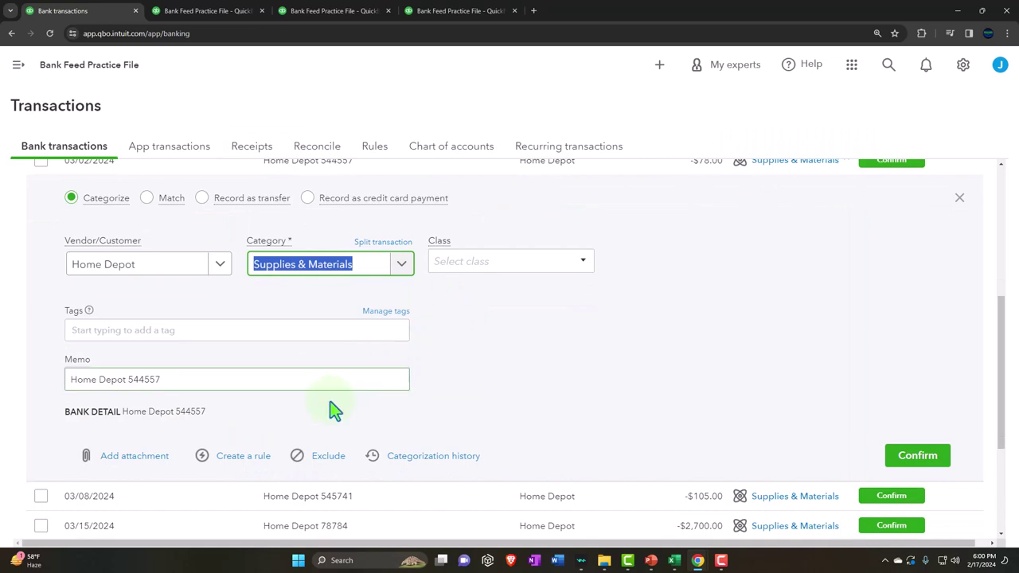
Step: Start a bank rule from the 03/02/2024 Home Depot 544557 transaction and name it Home Depot Under $1,000
{"action": "left_click", "coordinate": [258, 465]}
{"action": "left_click", "coordinate": [259, 465]}
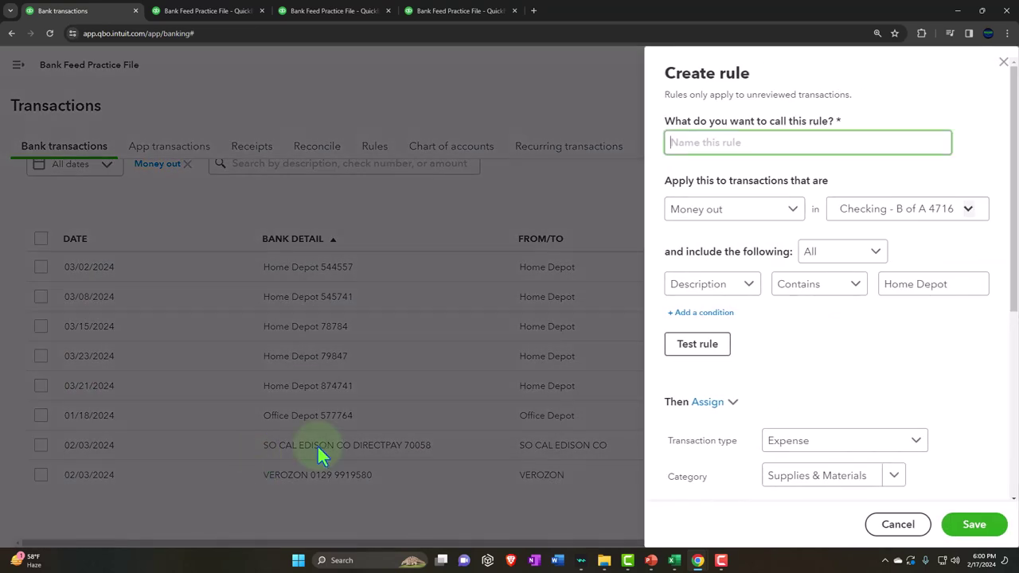
{"action": "type", "text": "Home Depot"}
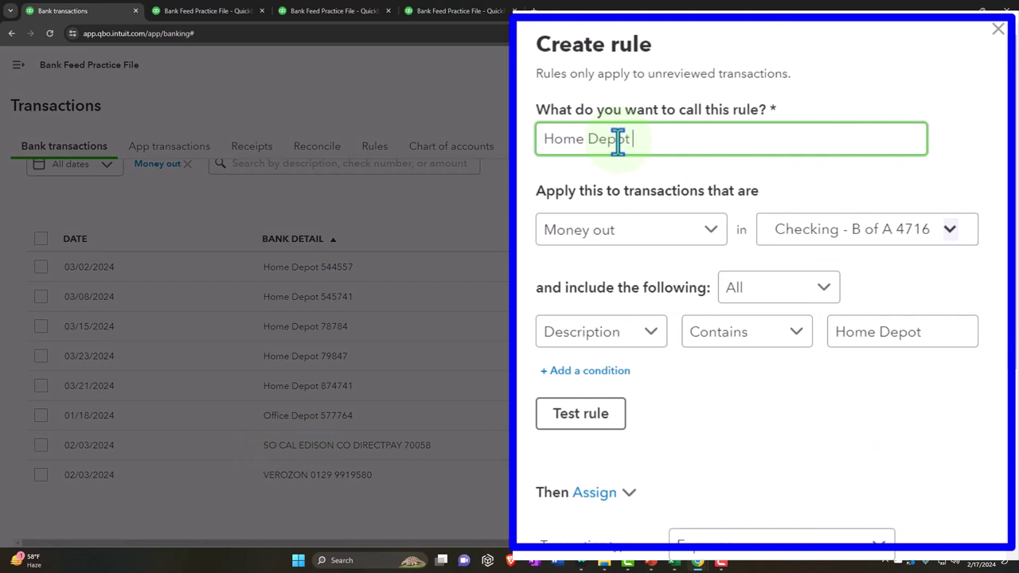
{"action": "type", "text": " Under $1,000"}
Step: Check the rule's money direction and condition matching options, keeping Money out and All
{"action": "left_click", "coordinate": [690, 239]}
{"action": "left_click", "coordinate": [699, 234]}
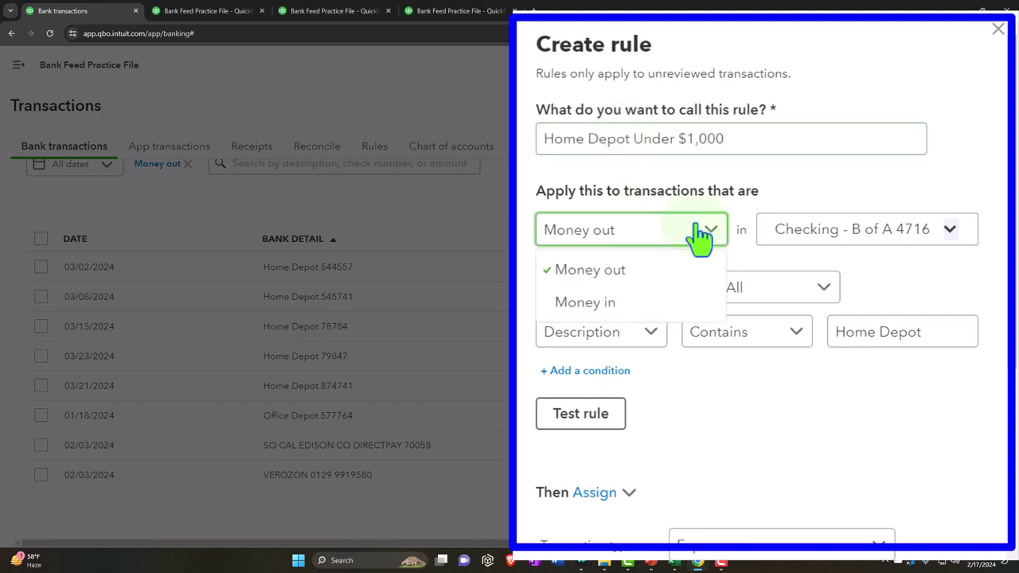
{"action": "left_click", "coordinate": [699, 234]}
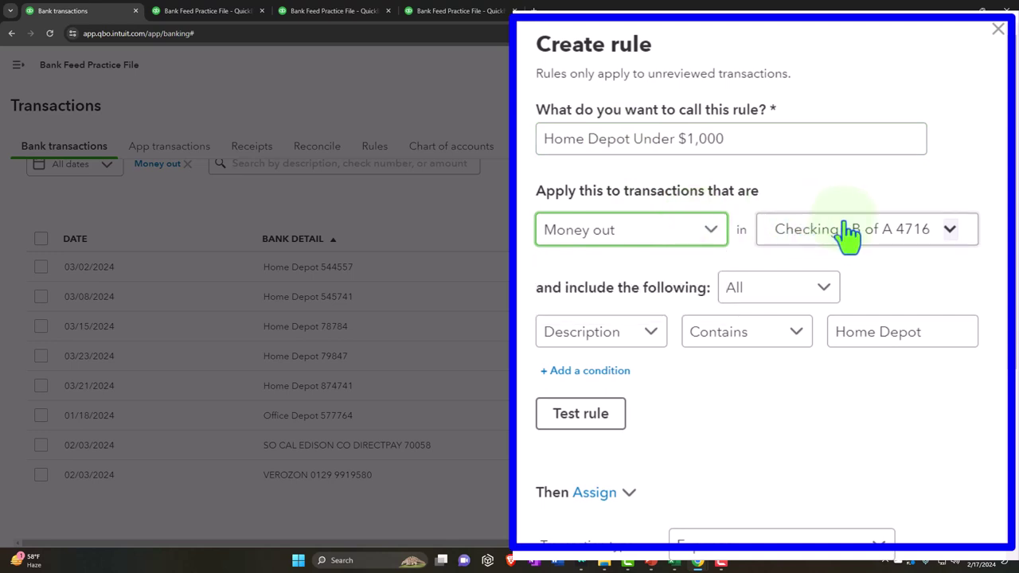
{"action": "left_click", "coordinate": [828, 301]}
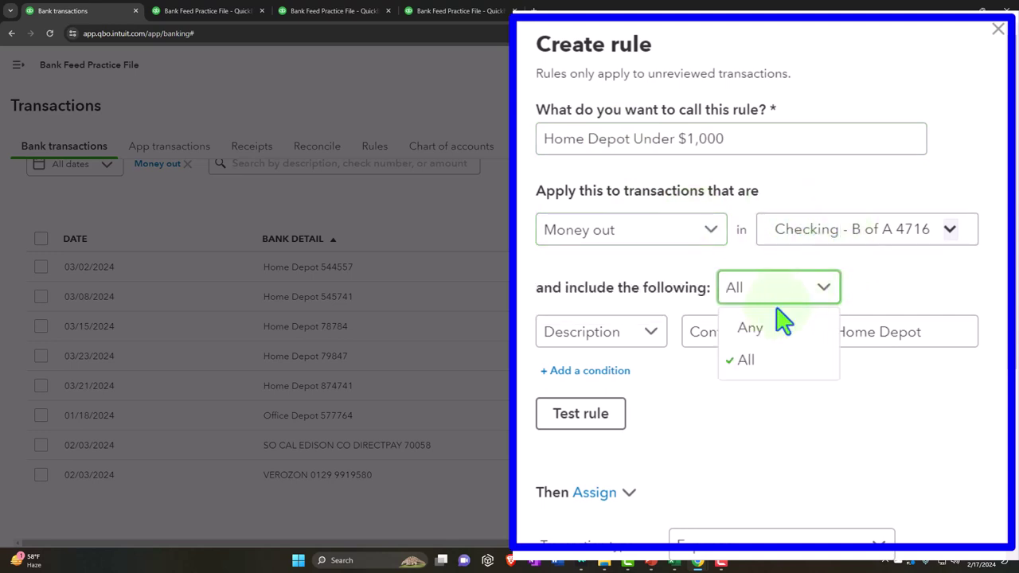
{"action": "left_click", "coordinate": [821, 301]}
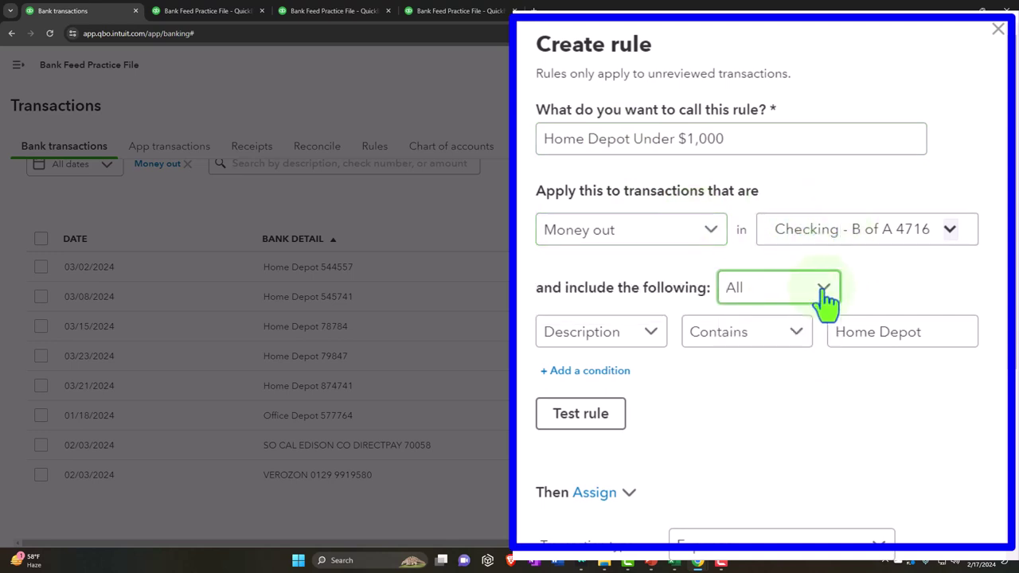
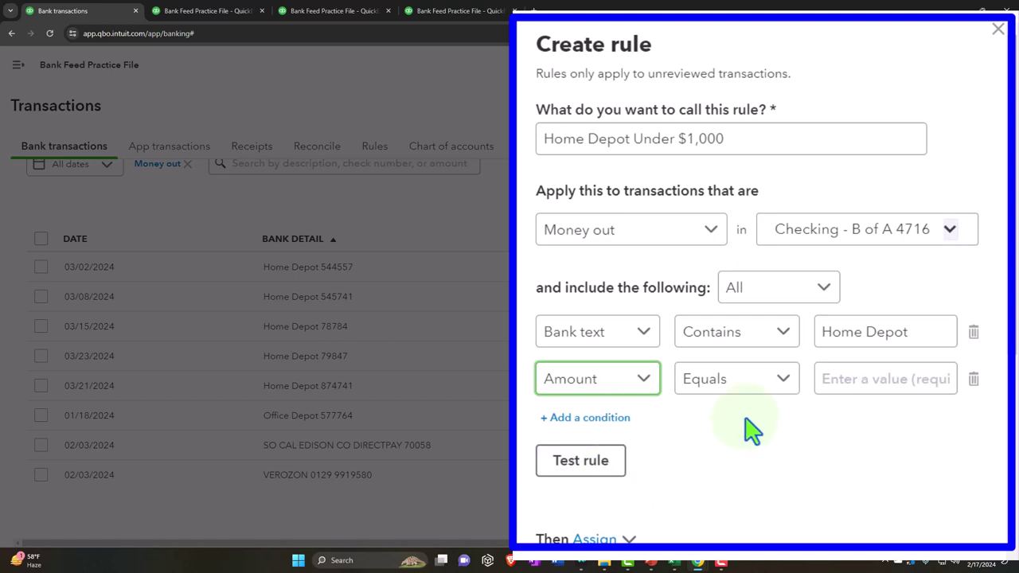
Step: Set the rule's Amount condition to Is less than 1001
{"action": "left_click", "coordinate": [775, 401]}
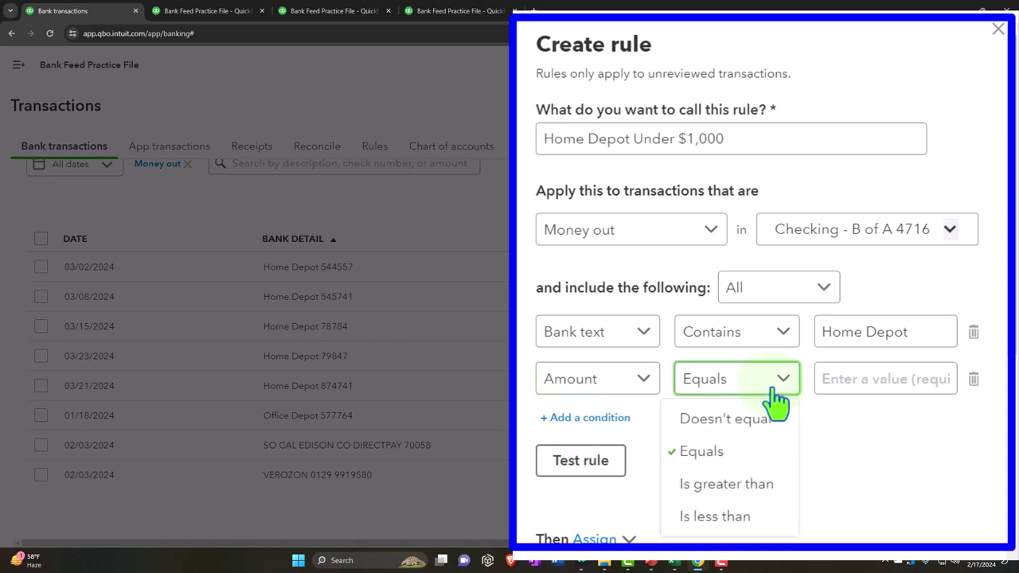
{"action": "left_click", "coordinate": [761, 521]}
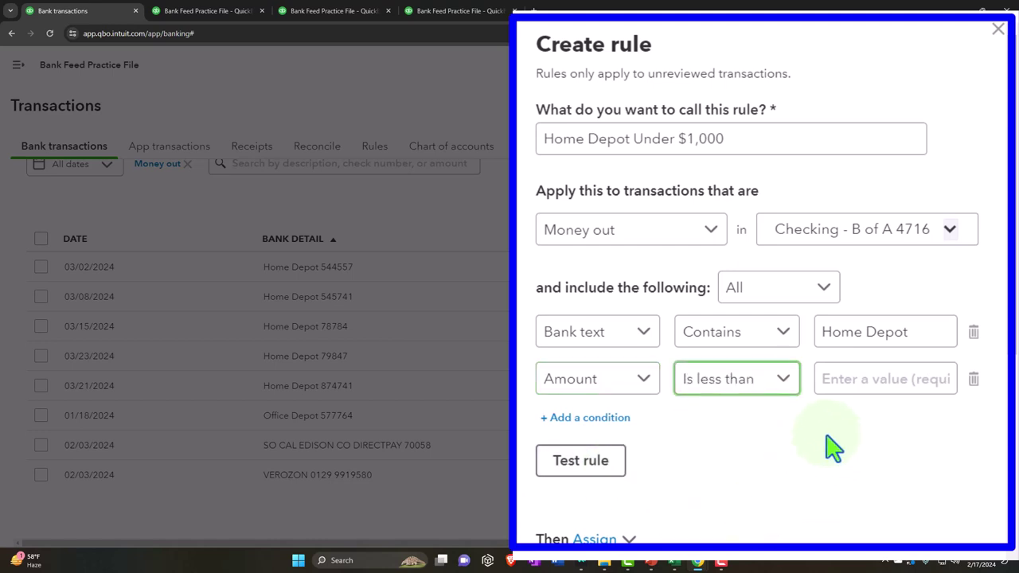
{"action": "left_click", "coordinate": [851, 386]}
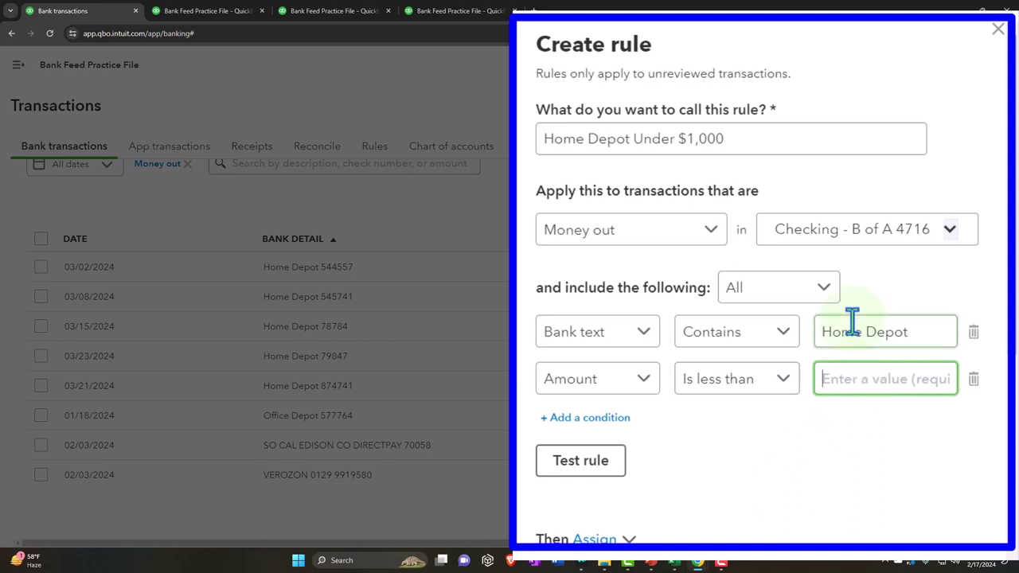
{"action": "type", "text": "1000"}
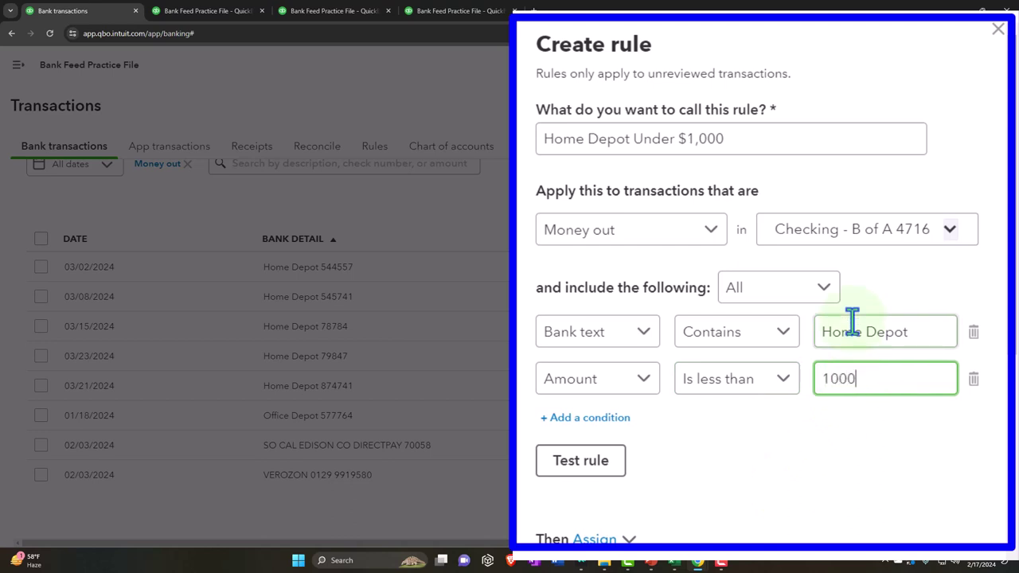
{"action": "key", "text": "Tab"}
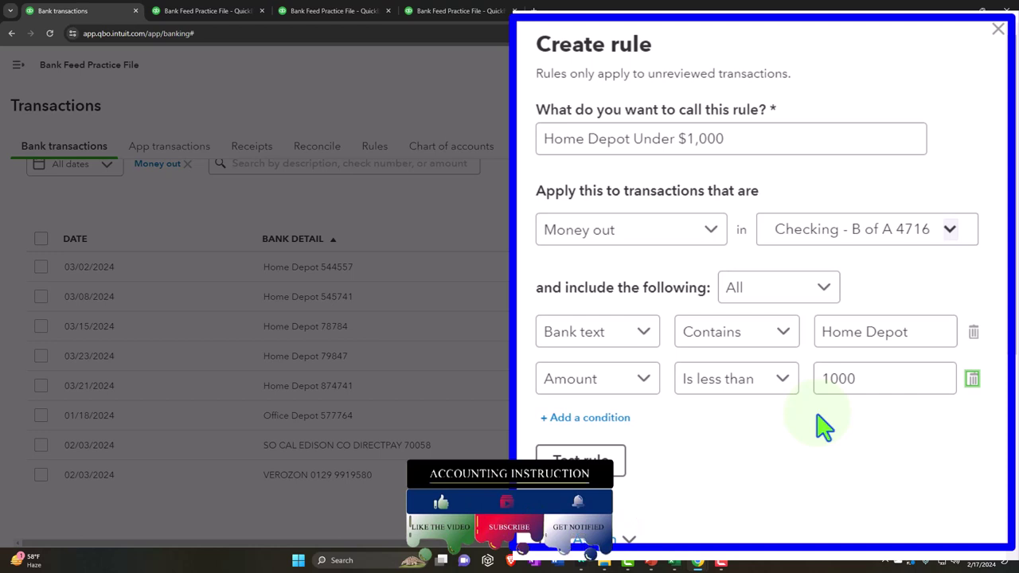
{"action": "double_click", "coordinate": [857, 382]}
{"action": "type", "text": "1001"}
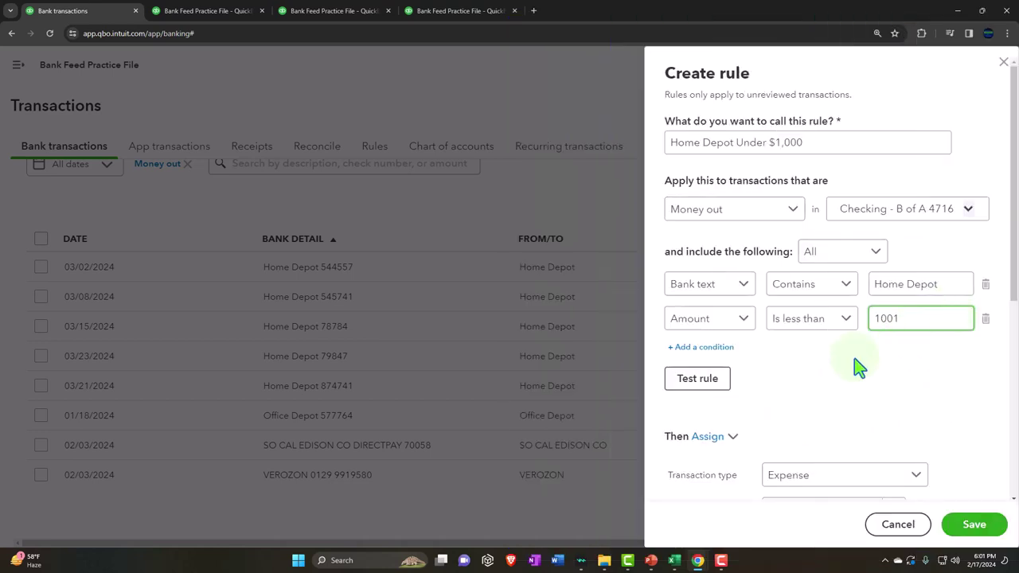
Step: Test the Home Depot rule against the currently unreviewed transactions
{"action": "scroll", "coordinate": [854, 359], "scroll_direction": "down", "scroll_amount": 2}
{"action": "scroll", "coordinate": [855, 358], "scroll_direction": "down", "scroll_amount": 1}
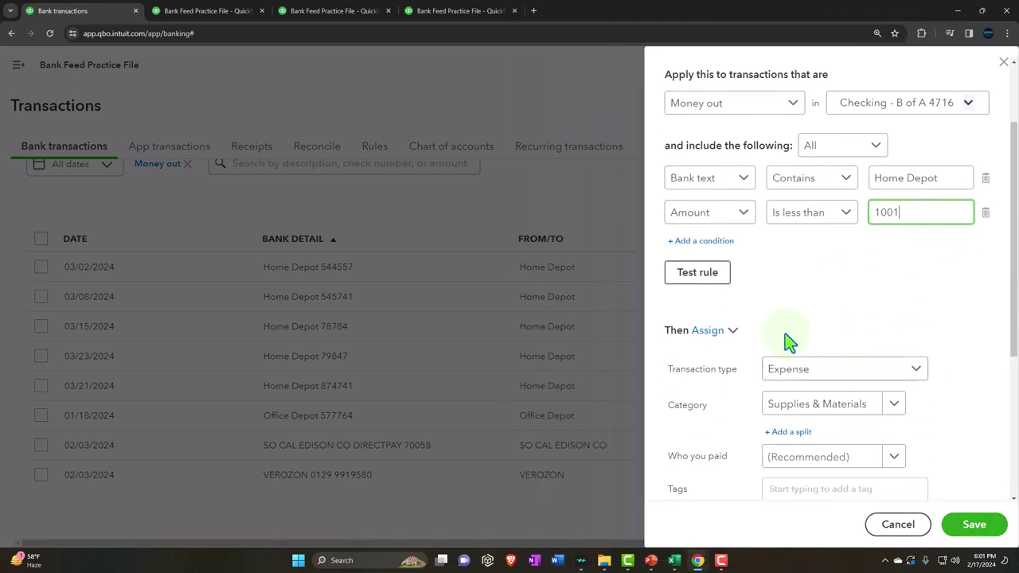
{"action": "left_click", "coordinate": [715, 278]}
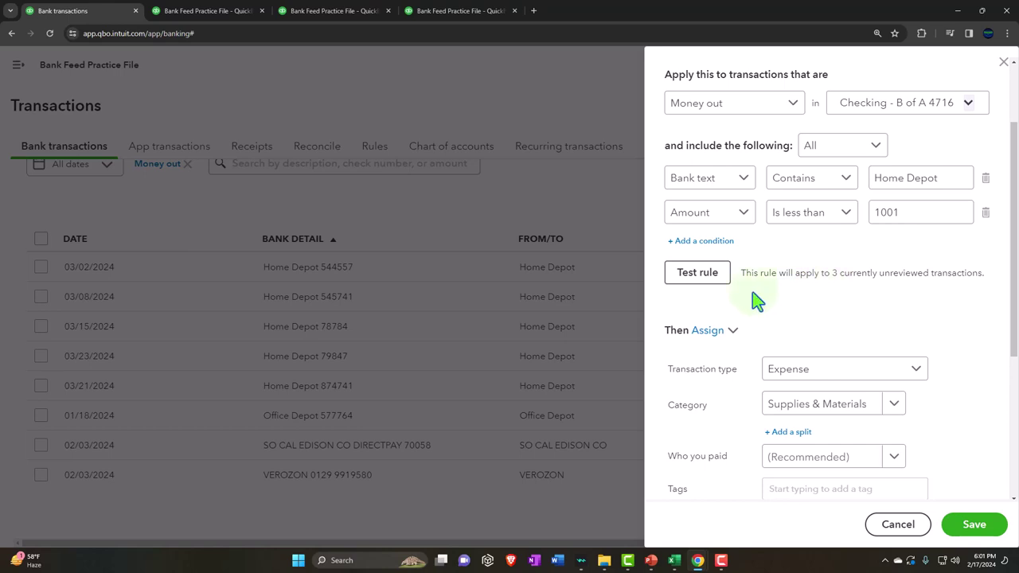
Step: Assign Home Depot as the payee in the rule, keeping Supplies & Materials as the category, and try to save it
{"action": "scroll", "coordinate": [756, 301], "scroll_direction": "down", "scroll_amount": 3}
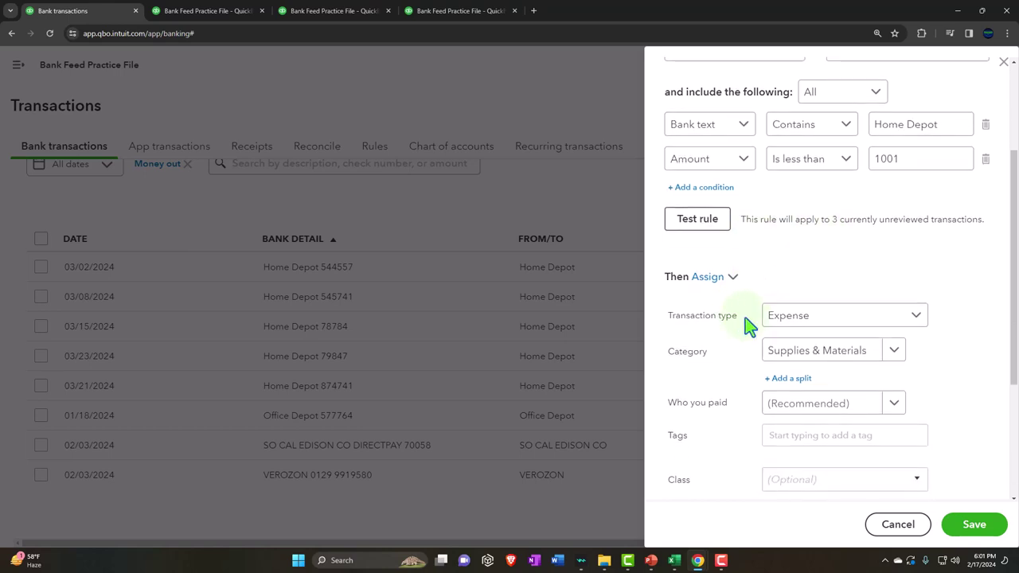
{"action": "scroll", "coordinate": [745, 302], "scroll_direction": "down", "scroll_amount": 2}
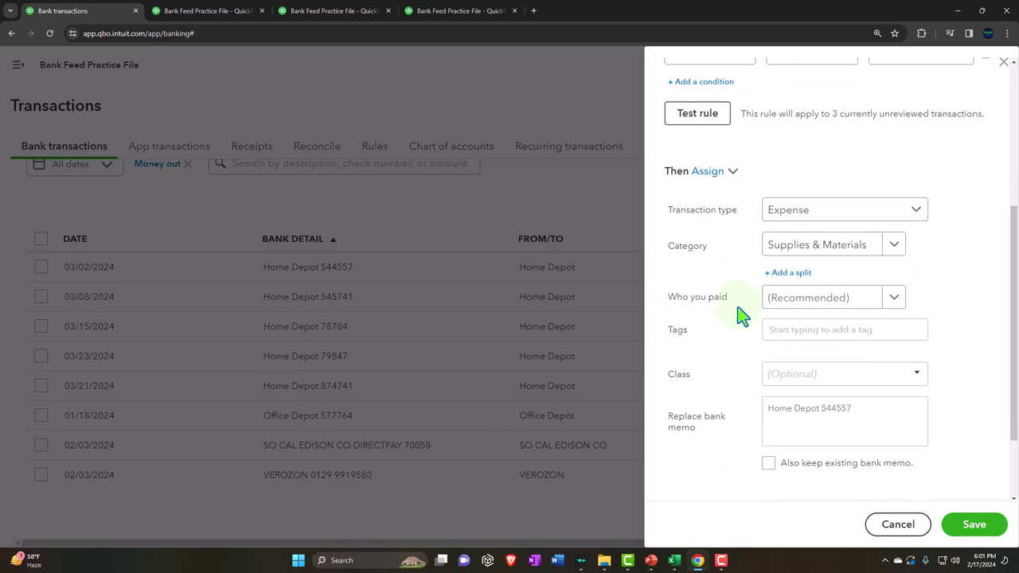
{"action": "scroll", "coordinate": [730, 316], "scroll_direction": "down", "scroll_amount": 2}
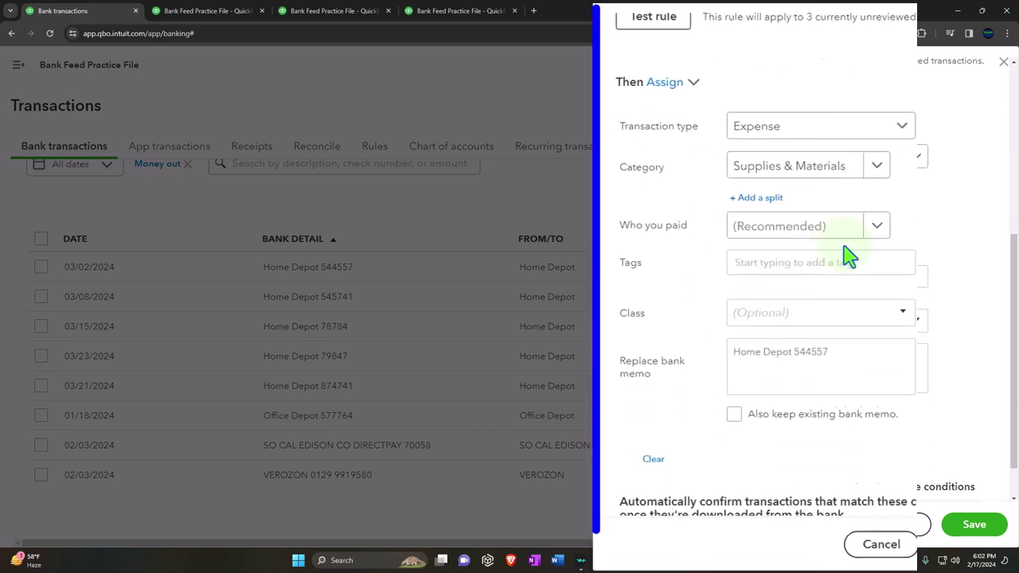
{"action": "left_click", "coordinate": [874, 227]}
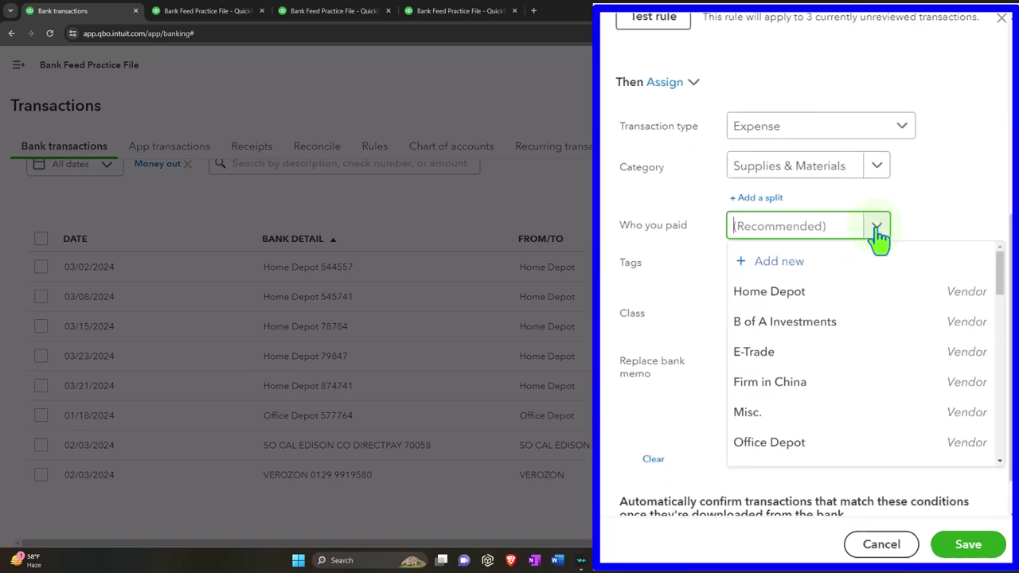
{"action": "left_click", "coordinate": [788, 292]}
{"action": "scroll", "coordinate": [685, 326], "scroll_direction": "down", "scroll_amount": 2}
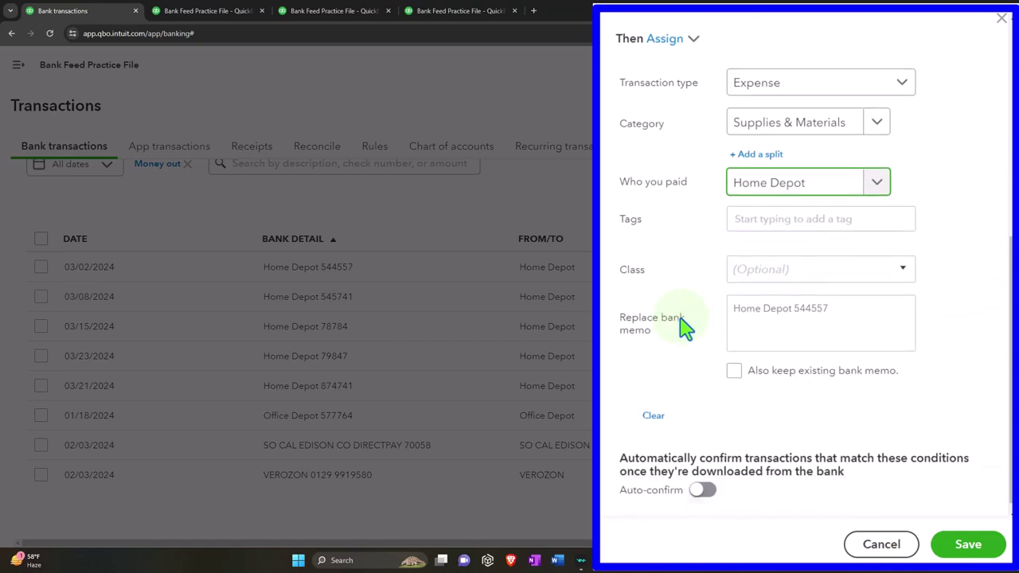
{"action": "left_click", "coordinate": [966, 546]}
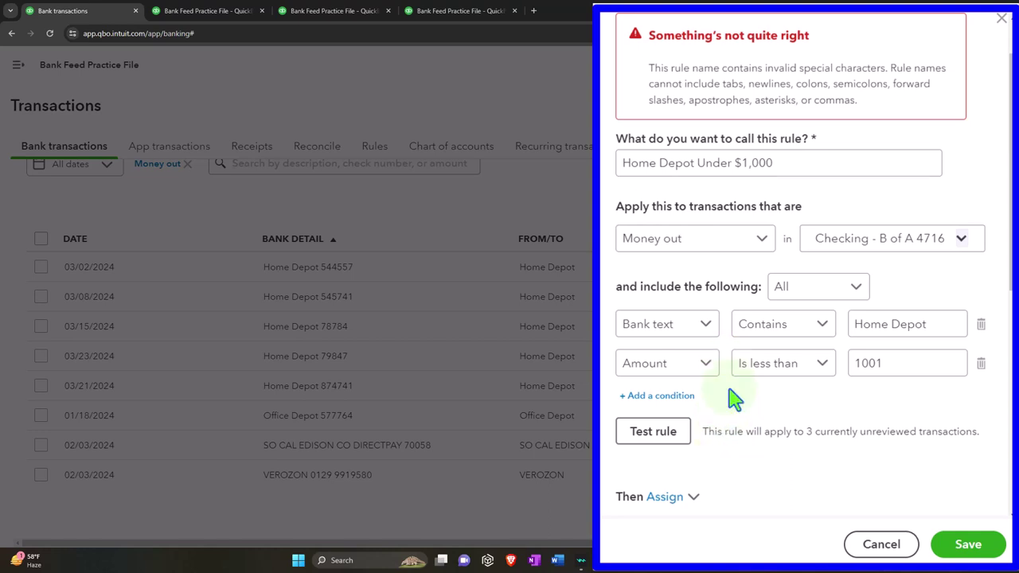
Step: Remove the special characters from the amount in the rule name and save the rule
{"action": "left_click", "coordinate": [757, 163]}
{"action": "key", "text": "BackSpace"}
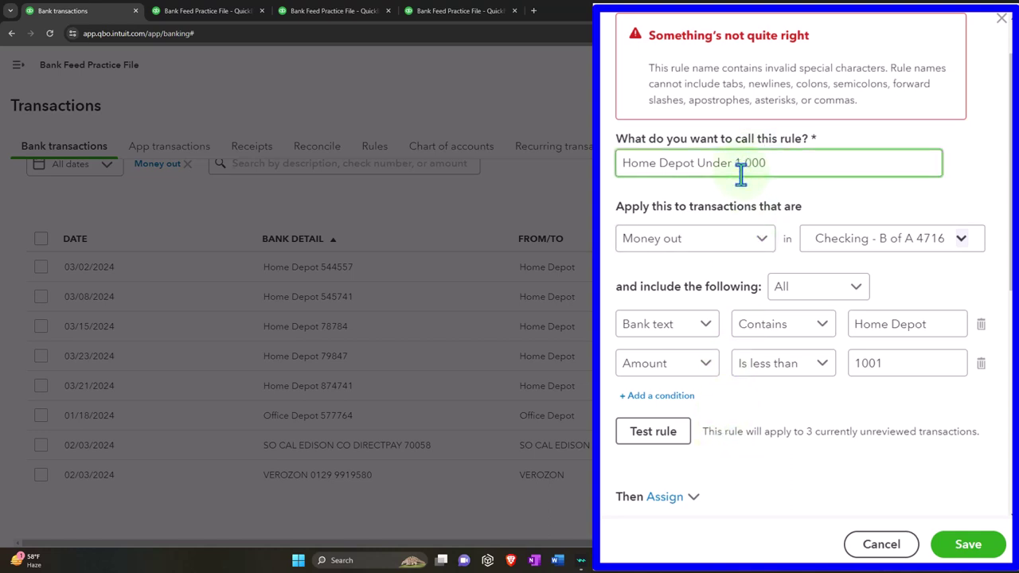
{"action": "scroll", "coordinate": [789, 295], "scroll_direction": "down", "scroll_amount": 3}
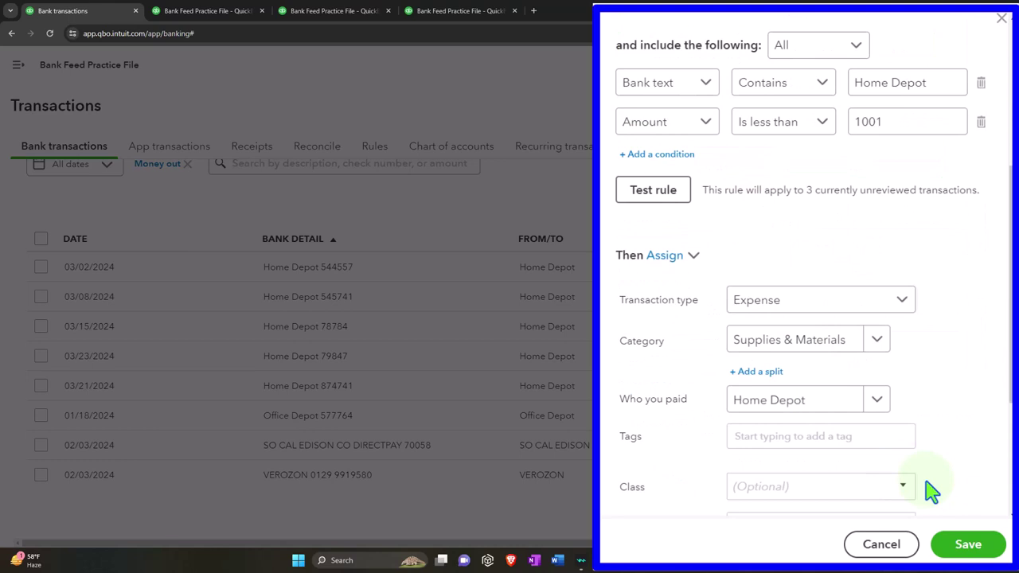
{"action": "left_click", "coordinate": [986, 547]}
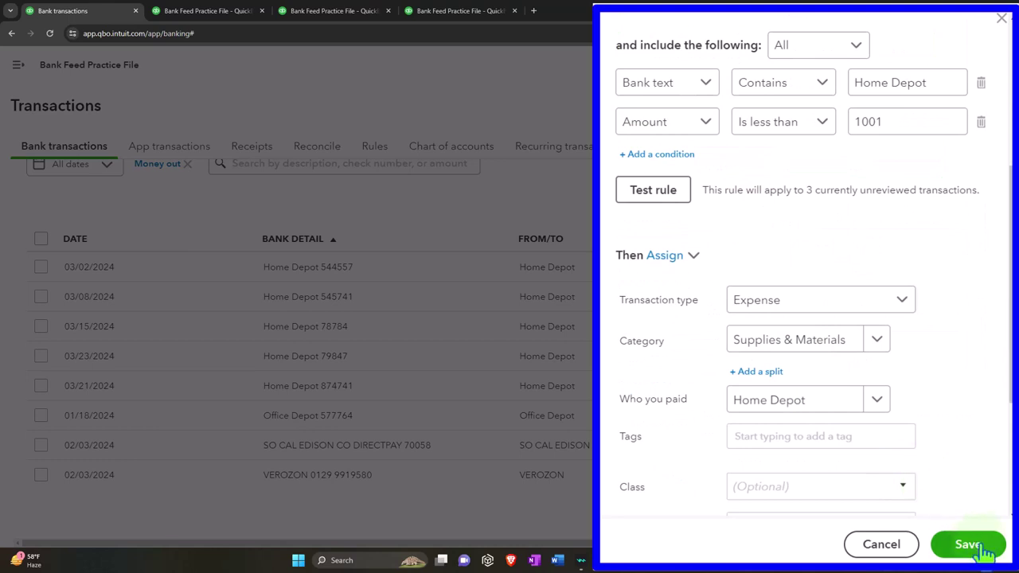
{"action": "left_click", "coordinate": [986, 548]}
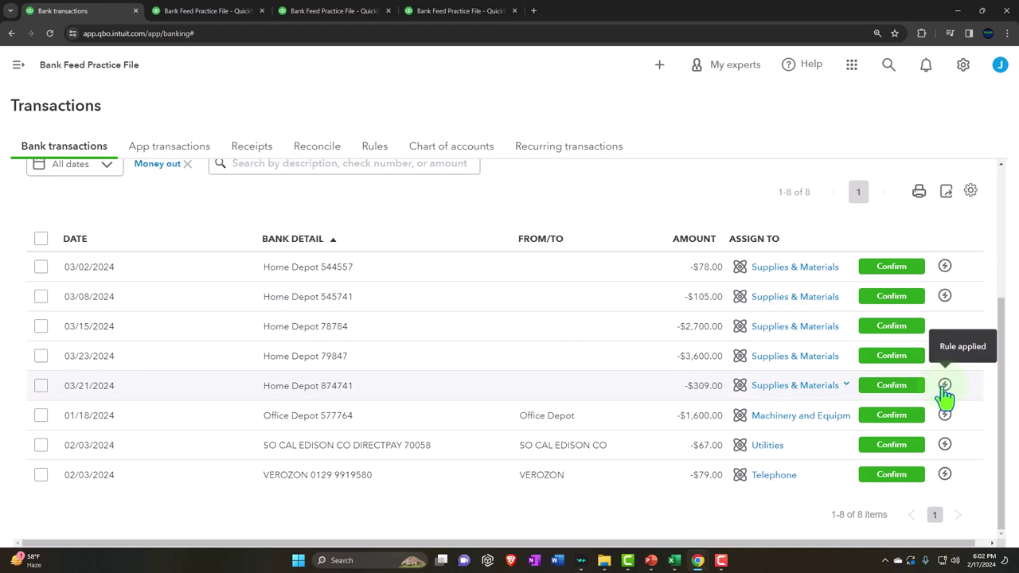
Step: Select the 03/02, 03/08 and 03/21/2024 Home Depot transactions matched by the rule and confirm them together
{"action": "left_click", "coordinate": [42, 267]}
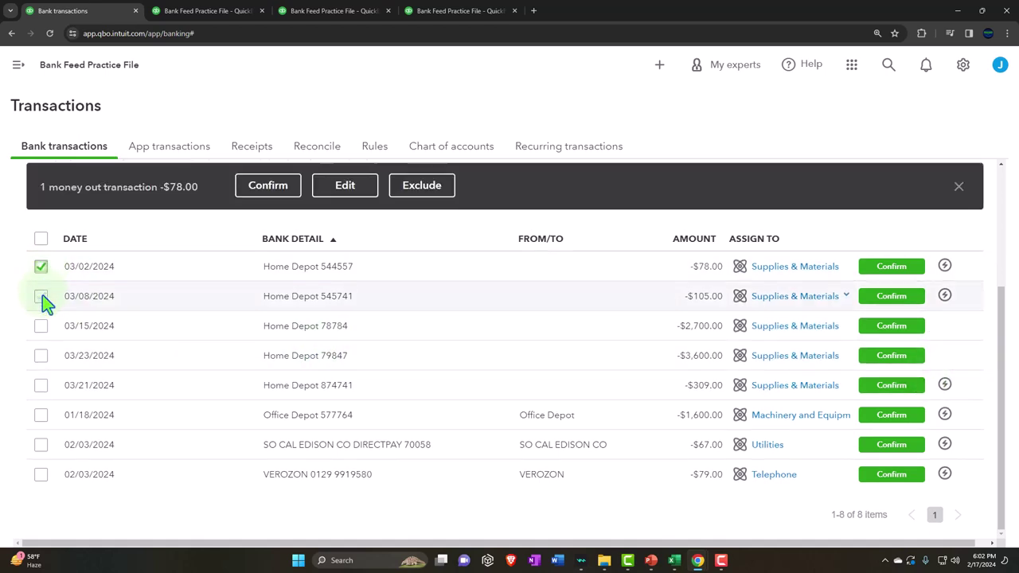
{"action": "left_click", "coordinate": [42, 297]}
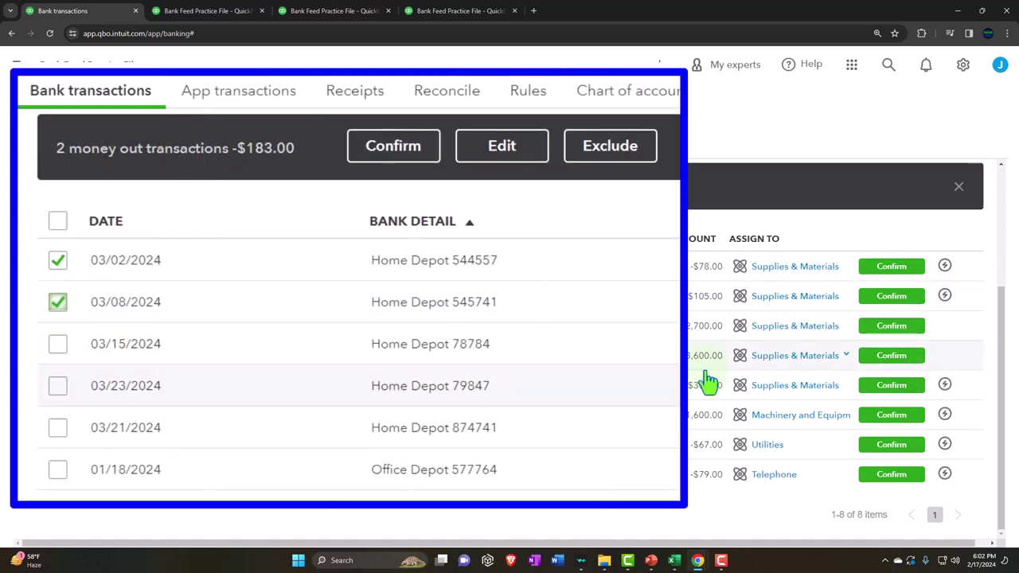
{"action": "left_click", "coordinate": [58, 430]}
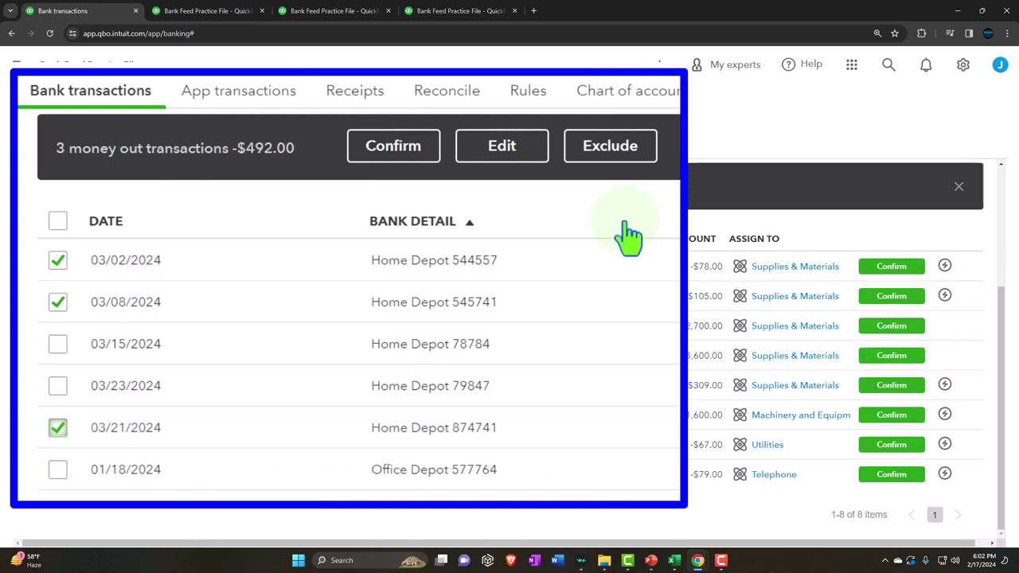
{"action": "left_click", "coordinate": [408, 160]}
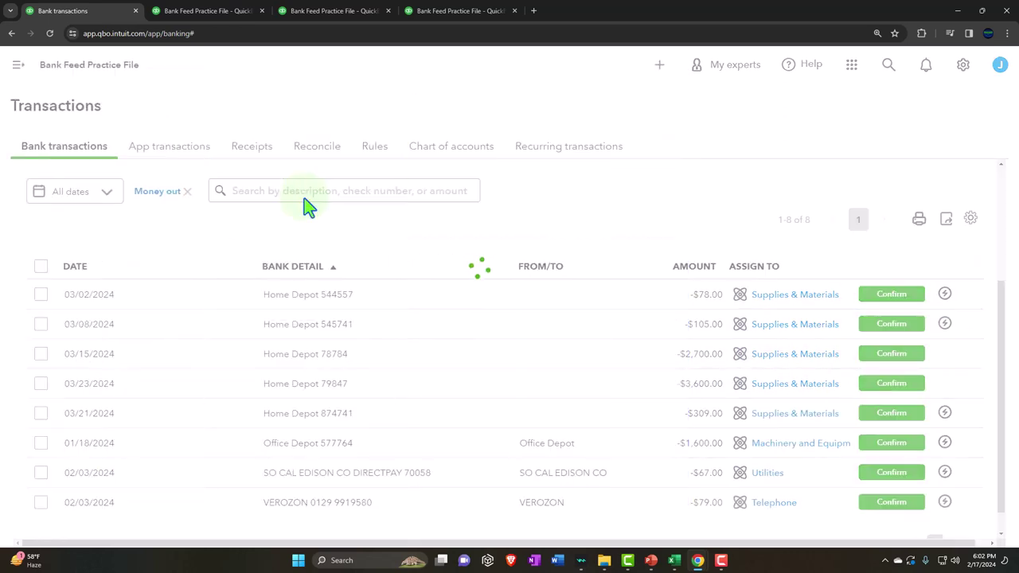
Step: Switch to the Balance Sheet as of March 31, 2024 and run it again
{"action": "left_click", "coordinate": [202, 11]}
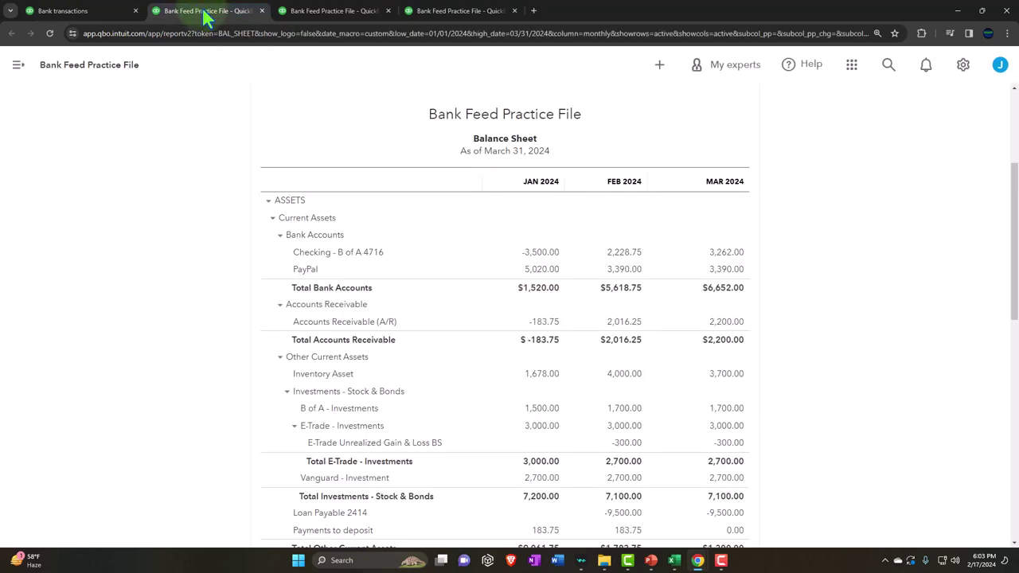
{"action": "scroll", "coordinate": [439, 194], "scroll_direction": "up", "scroll_amount": 3}
{"action": "scroll", "coordinate": [603, 268], "scroll_direction": "down", "scroll_amount": 2}
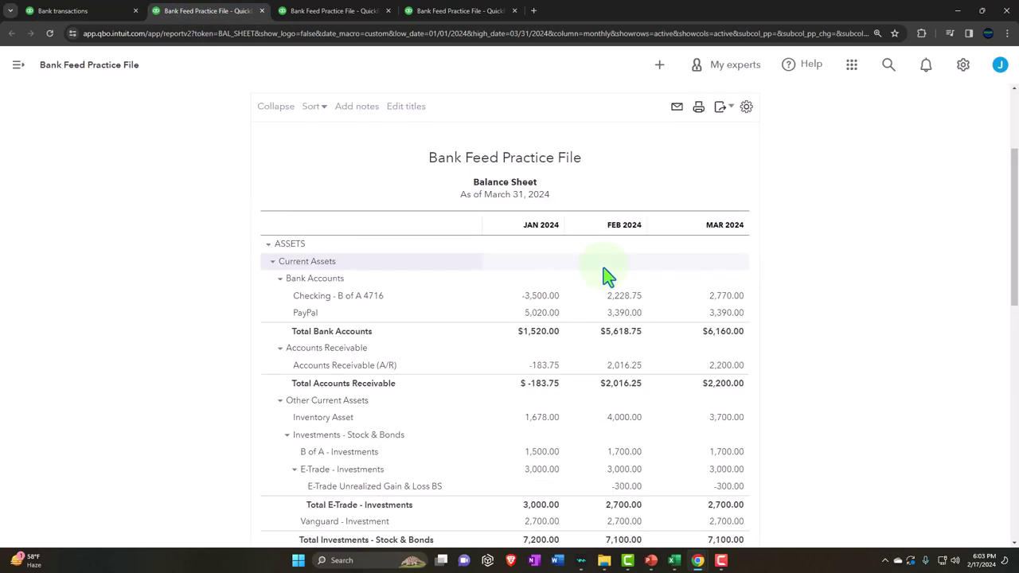
Step: Review the transactions behind the March 2024 Checking - B of A 4716 balance, and return to the Balance Sheet
{"action": "key", "text": "ctrl+plus"}
{"action": "key", "text": "ctrl+plus"}
{"action": "key", "text": "ctrl+plus"}
{"action": "left_click", "coordinate": [771, 349]}
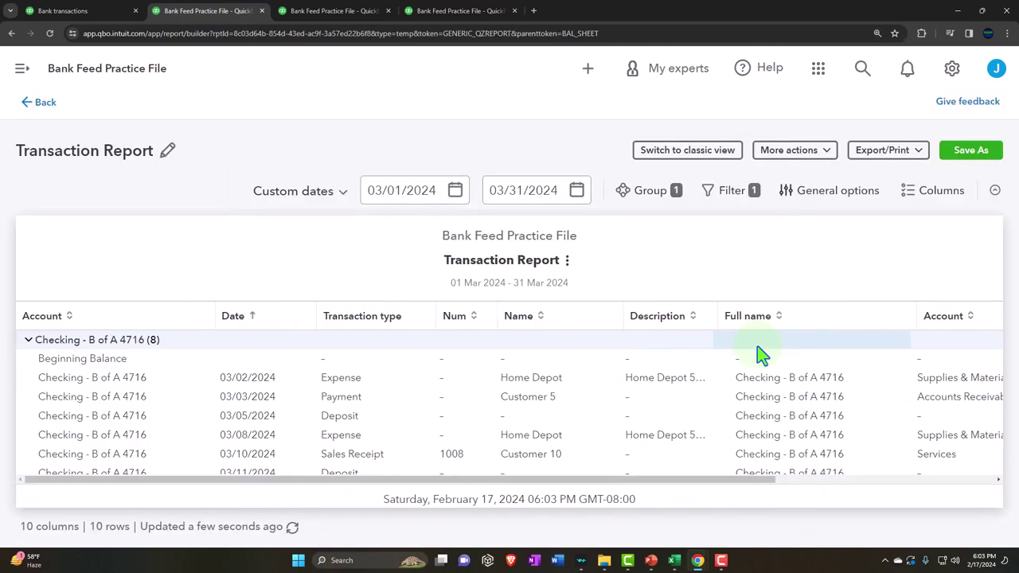
{"action": "key", "text": "ctrl+minus"}
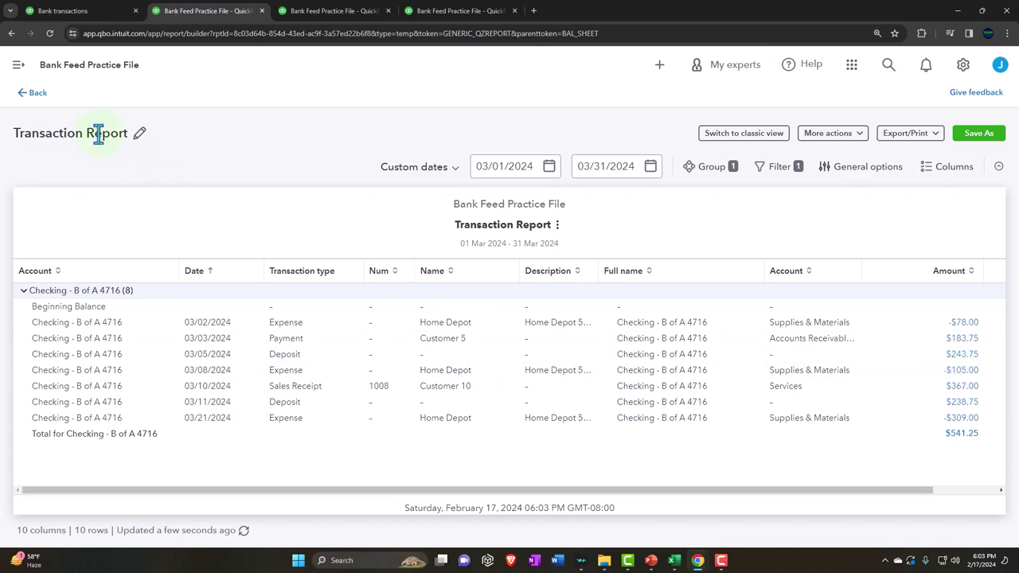
{"action": "left_click", "coordinate": [35, 93]}
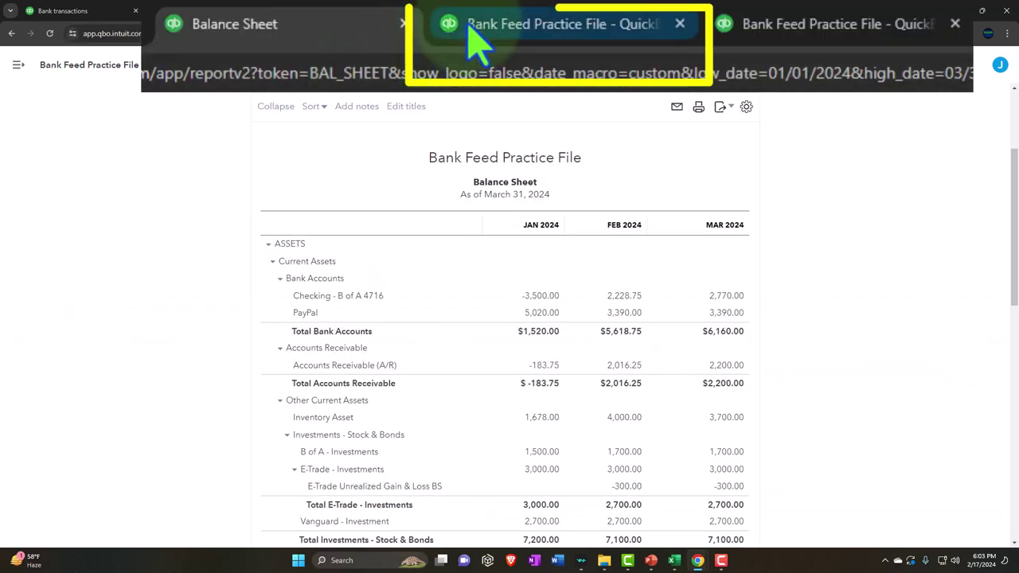
Step: Review the transactions behind the March 2024 Supplies & Materials expense on the Profit and Loss, and return to the report
{"action": "left_click", "coordinate": [291, 11]}
{"action": "scroll", "coordinate": [382, 175], "scroll_direction": "up", "scroll_amount": 2}
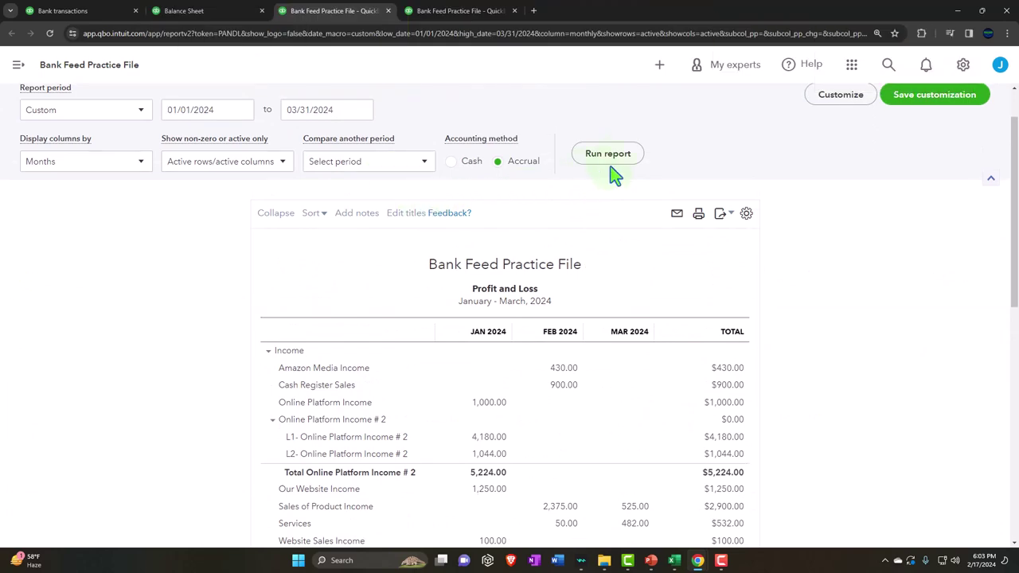
{"action": "scroll", "coordinate": [612, 324], "scroll_direction": "down", "scroll_amount": 2}
{"action": "key", "text": "ctrl+plus"}
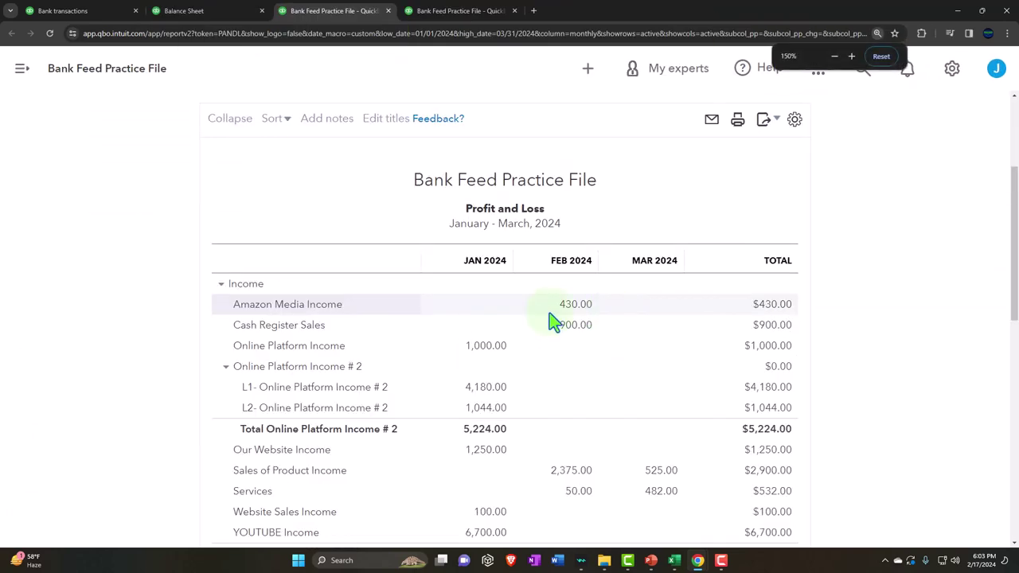
{"action": "scroll", "coordinate": [549, 318], "scroll_direction": "down", "scroll_amount": 2}
{"action": "scroll", "coordinate": [534, 287], "scroll_direction": "down", "scroll_amount": 3}
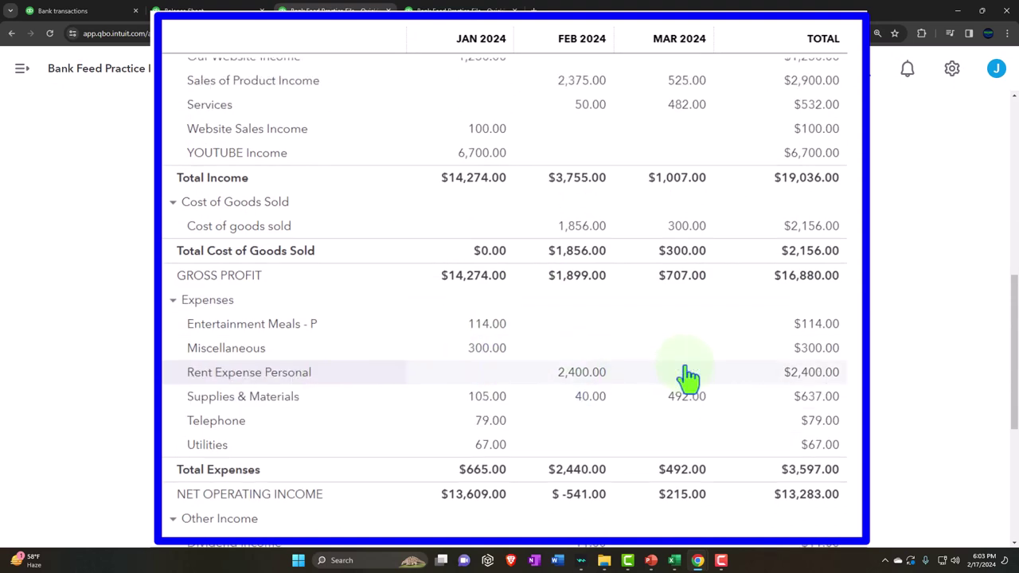
{"action": "left_click", "coordinate": [683, 372]}
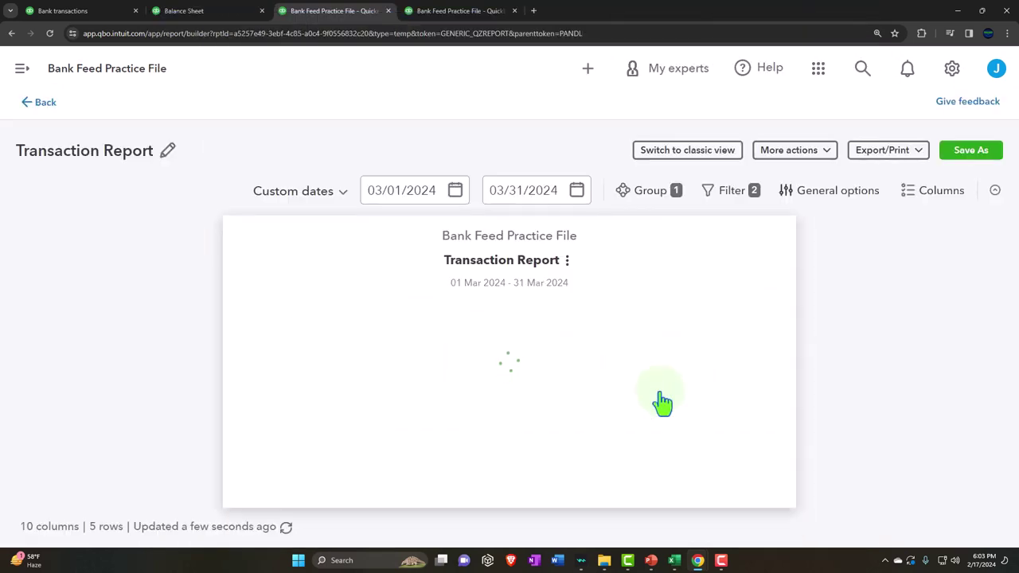
{"action": "key", "text": "ctrl+minus"}
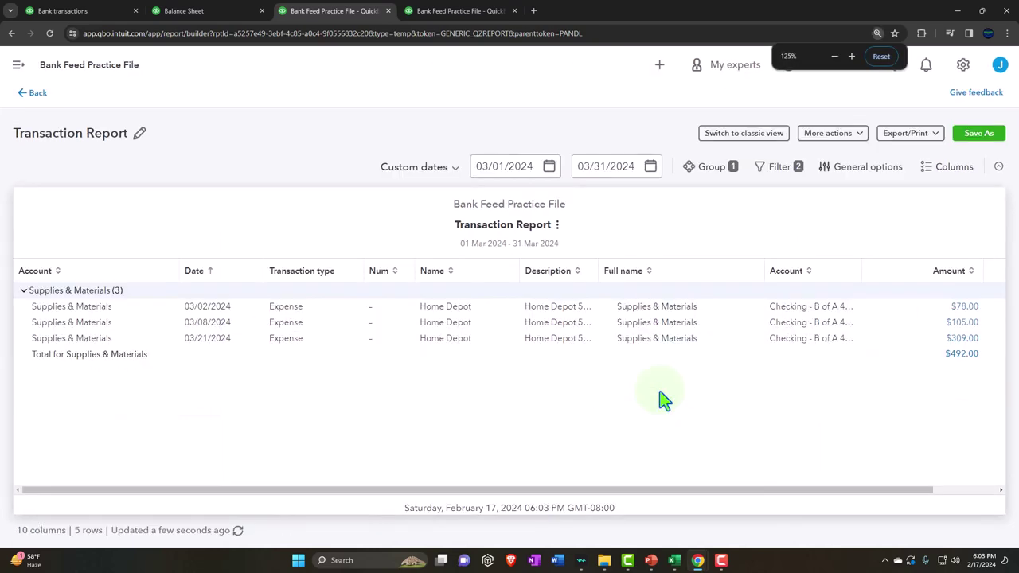
{"action": "left_click", "coordinate": [30, 94]}
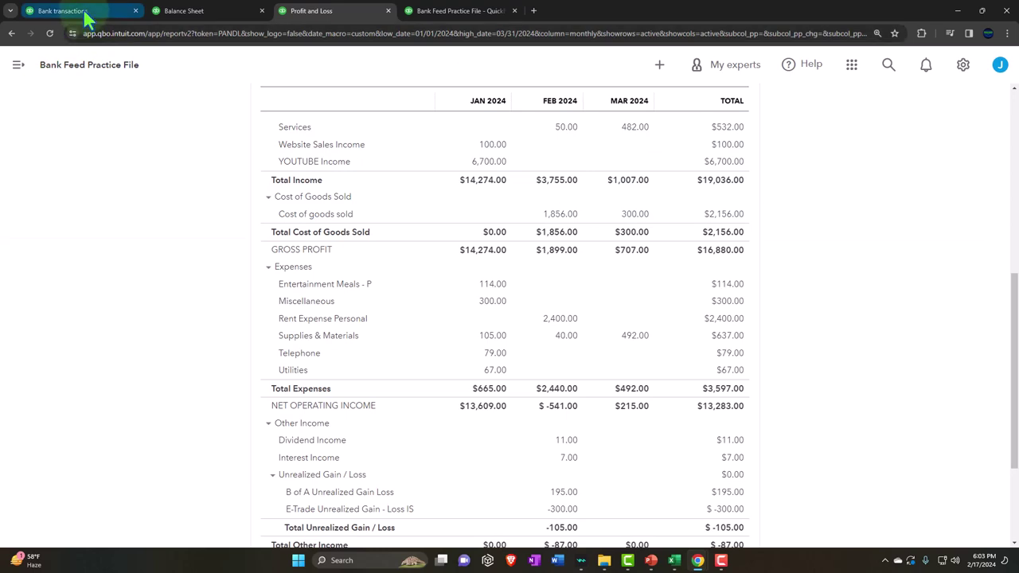
Step: Compare the remaining Home Depot transactions for review with the Profit and Loss expenses and the Balance Sheet's fixed assets
{"action": "left_click", "coordinate": [83, 13]}
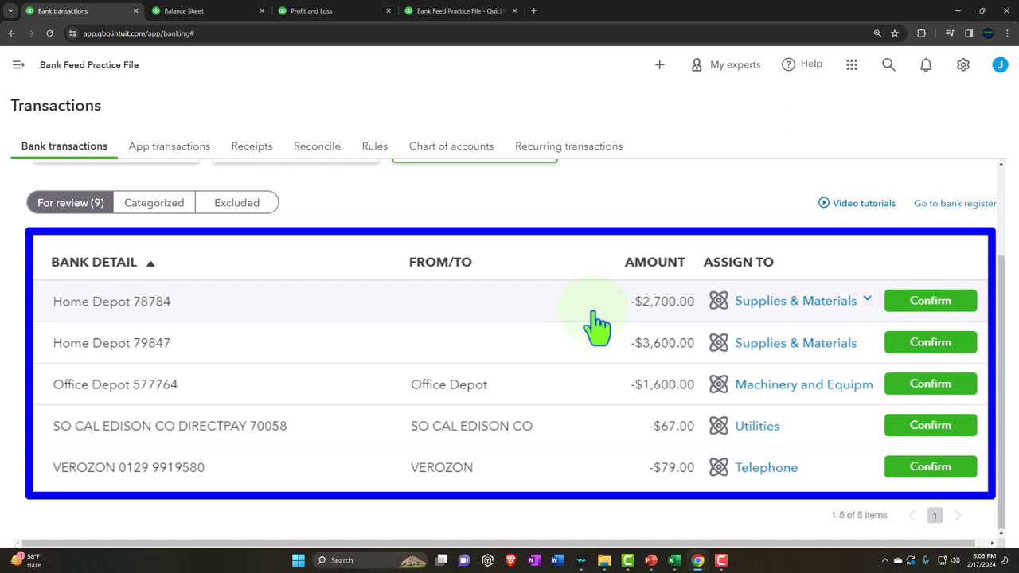
{"action": "left_click", "coordinate": [337, 12]}
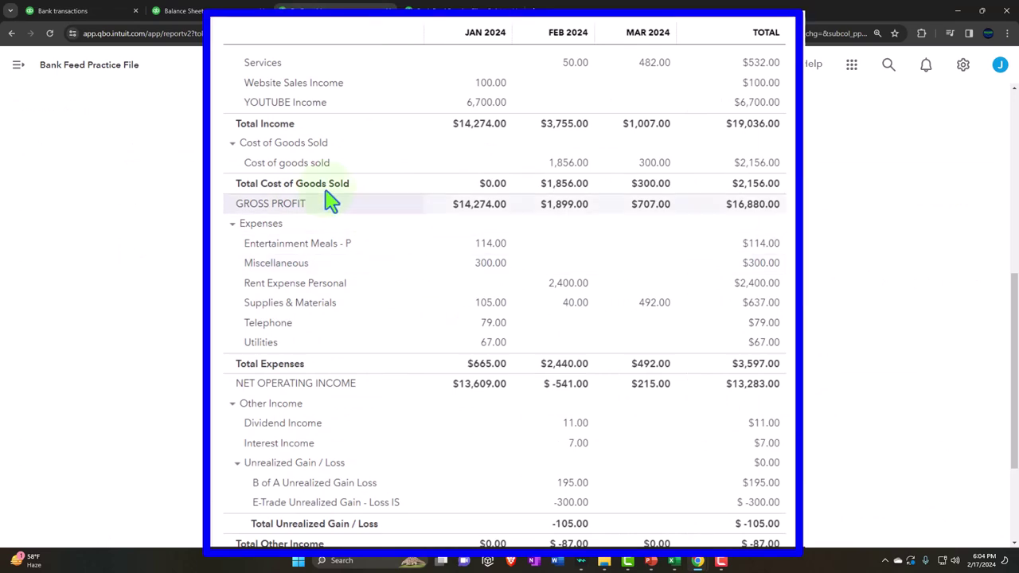
{"action": "left_click", "coordinate": [95, 11]}
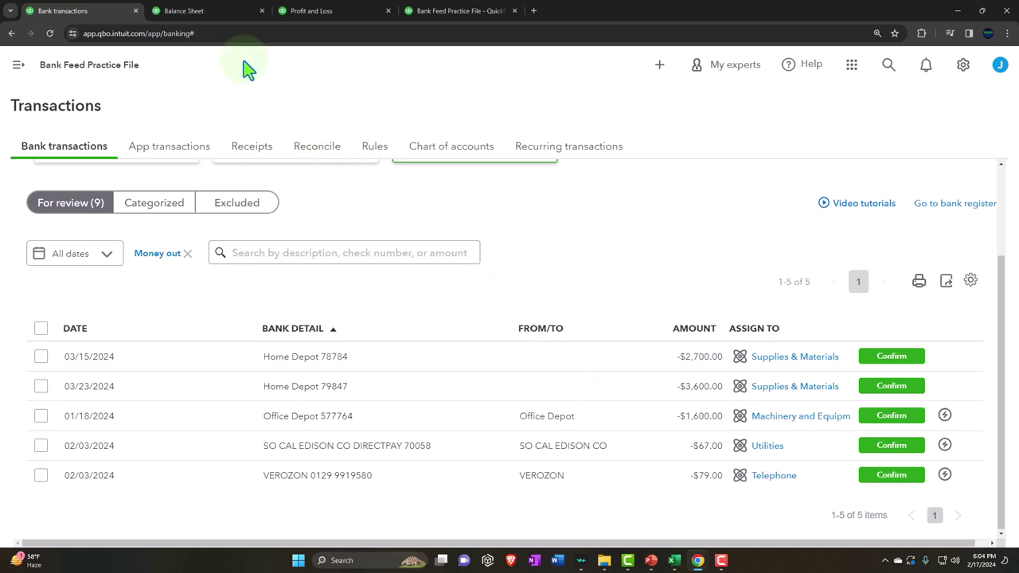
{"action": "left_click", "coordinate": [203, 17]}
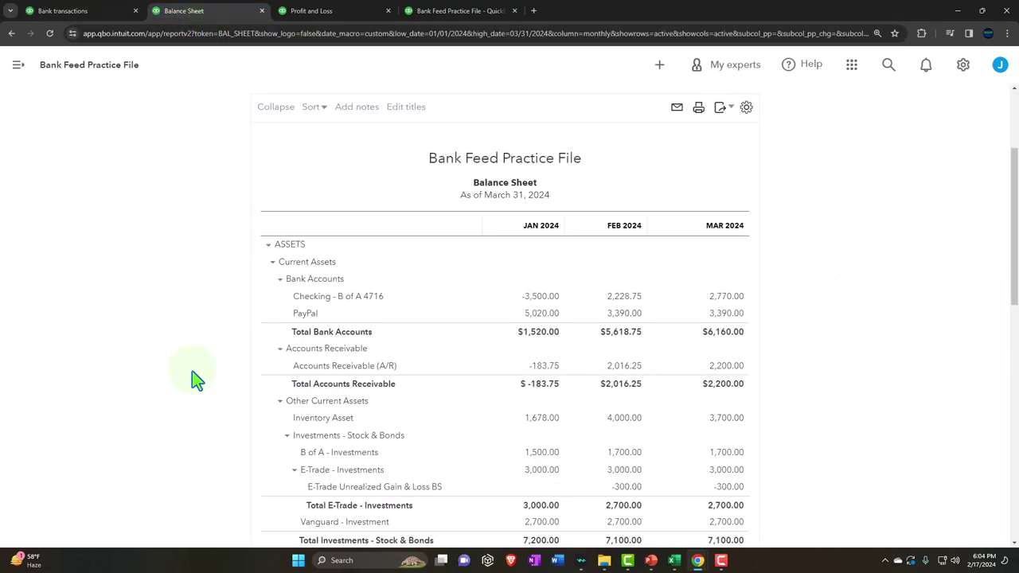
{"action": "key", "text": "ctrl+plus"}
{"action": "scroll", "coordinate": [191, 371], "scroll_direction": "down", "scroll_amount": 3}
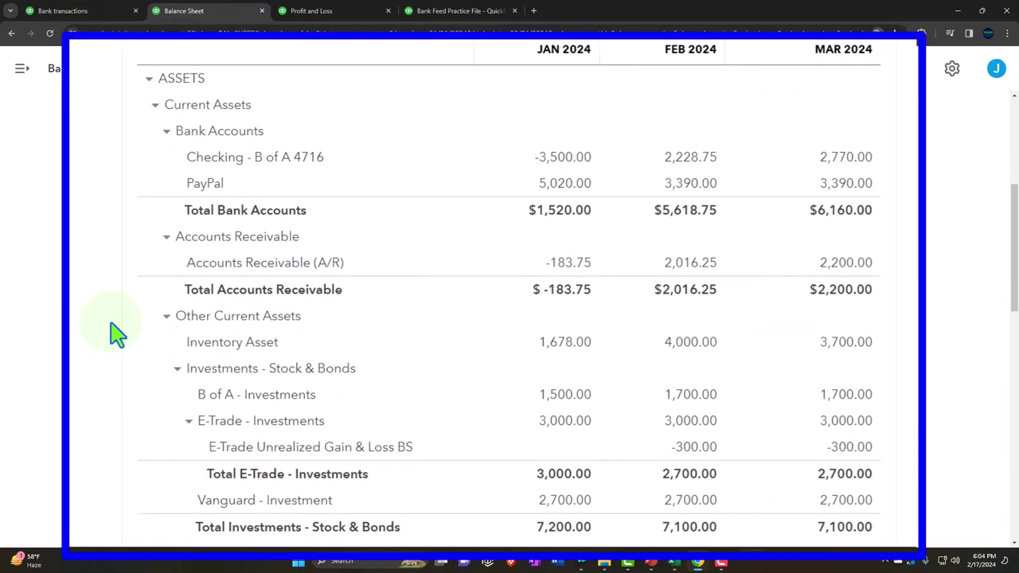
{"action": "scroll", "coordinate": [117, 334], "scroll_direction": "up", "scroll_amount": 4}
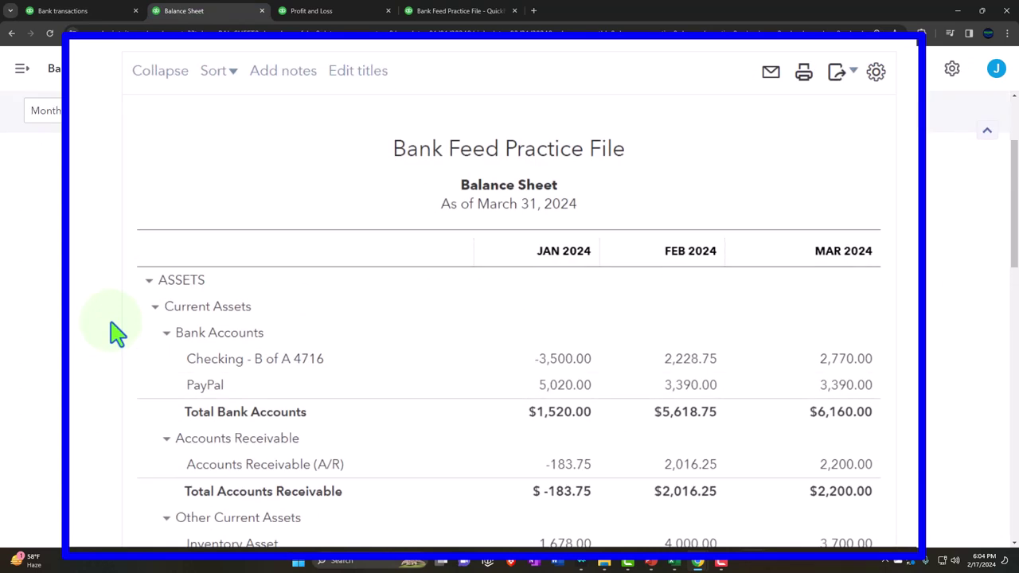
{"action": "scroll", "coordinate": [118, 335], "scroll_direction": "down", "scroll_amount": 4}
{"action": "scroll", "coordinate": [118, 334], "scroll_direction": "down", "scroll_amount": 4}
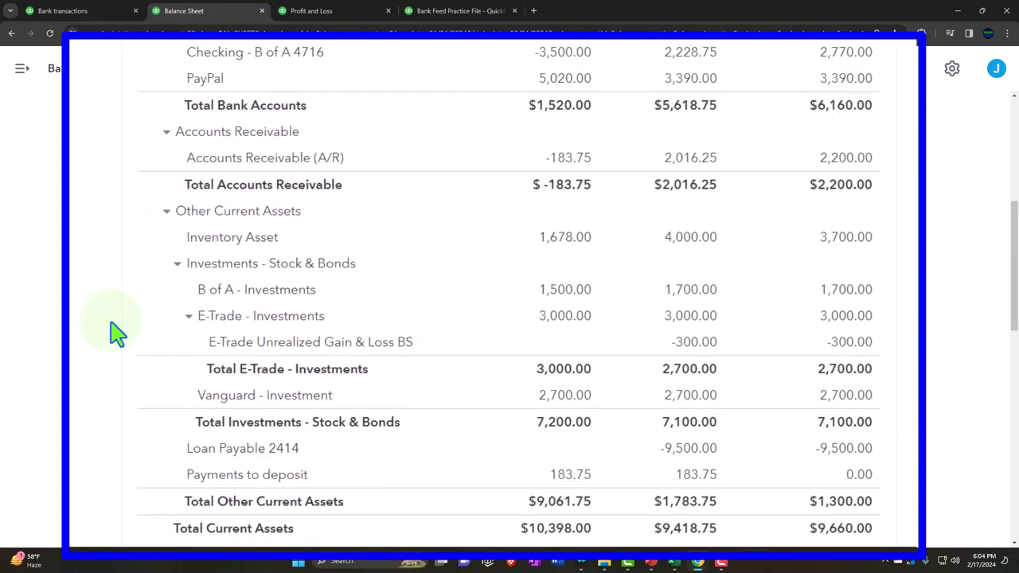
{"action": "scroll", "coordinate": [118, 334], "scroll_direction": "down", "scroll_amount": 2}
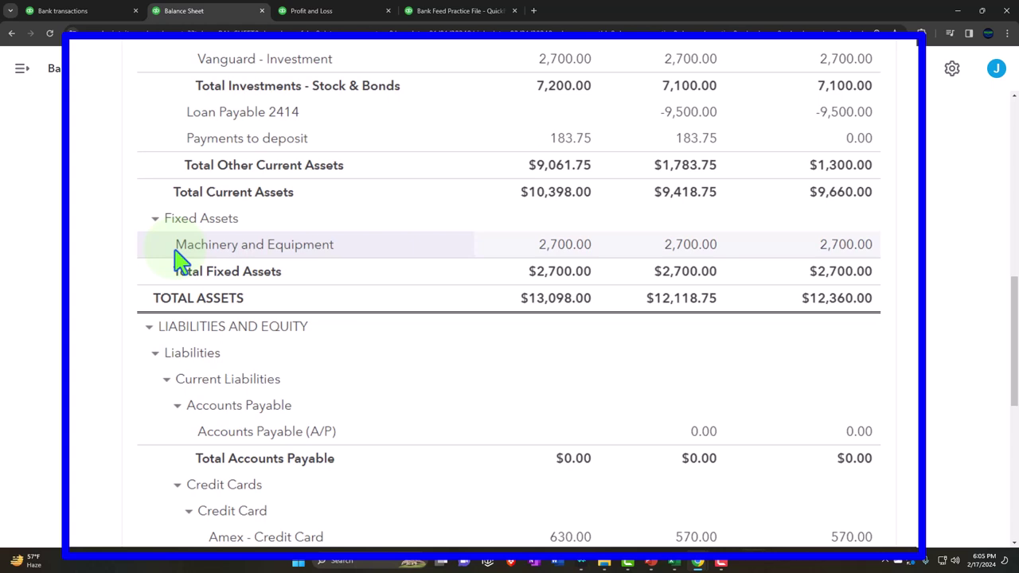
Step: Expand the 03/15/2024 Home Depot 78784 bank transaction and copy its vendor name
{"action": "left_click", "coordinate": [80, 11]}
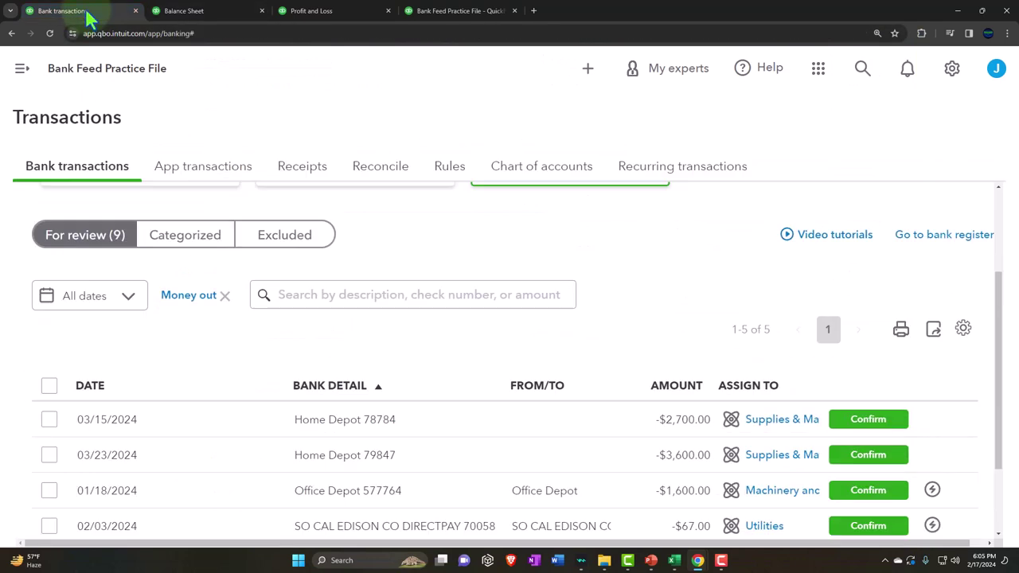
{"action": "scroll", "coordinate": [239, 307], "scroll_direction": "down", "scroll_amount": 2}
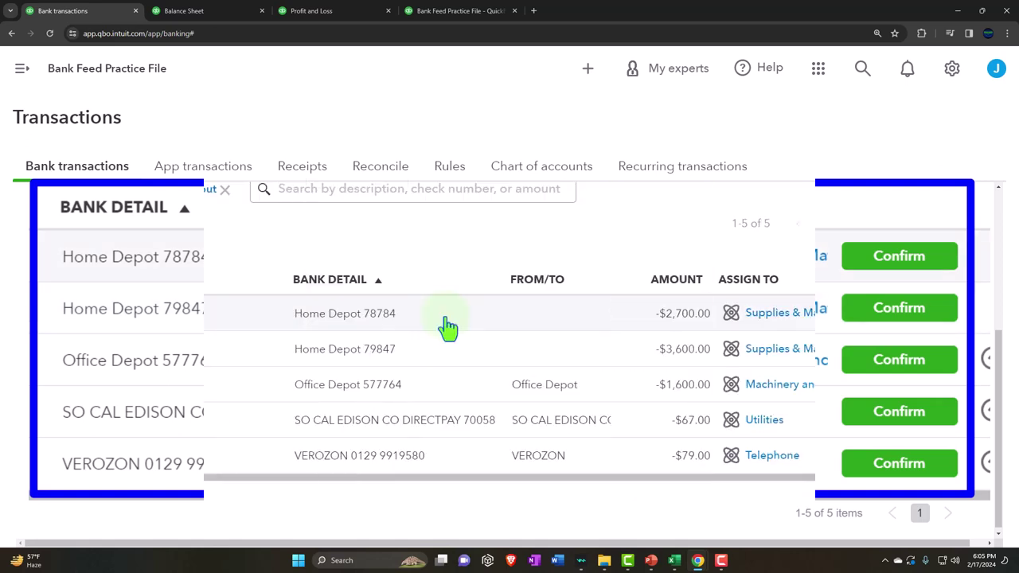
{"action": "left_click", "coordinate": [447, 324]}
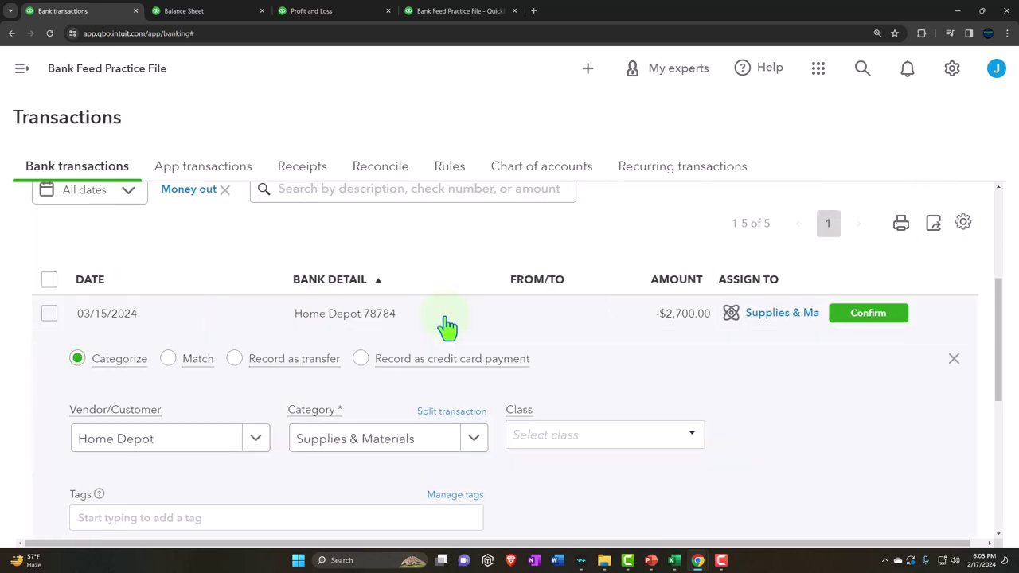
{"action": "key", "text": "ctrl+minus"}
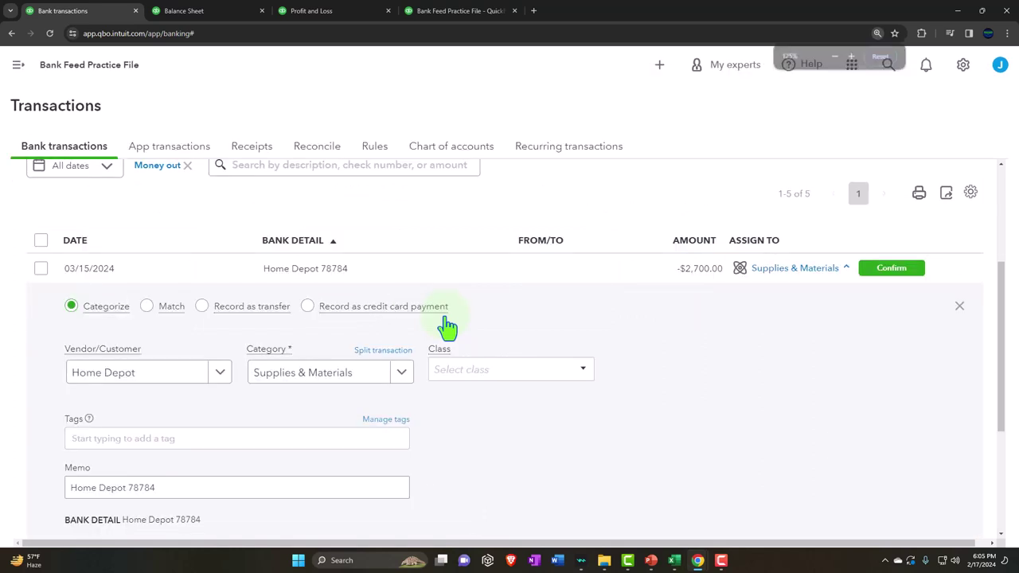
{"action": "scroll", "coordinate": [448, 322], "scroll_direction": "down", "scroll_amount": 1}
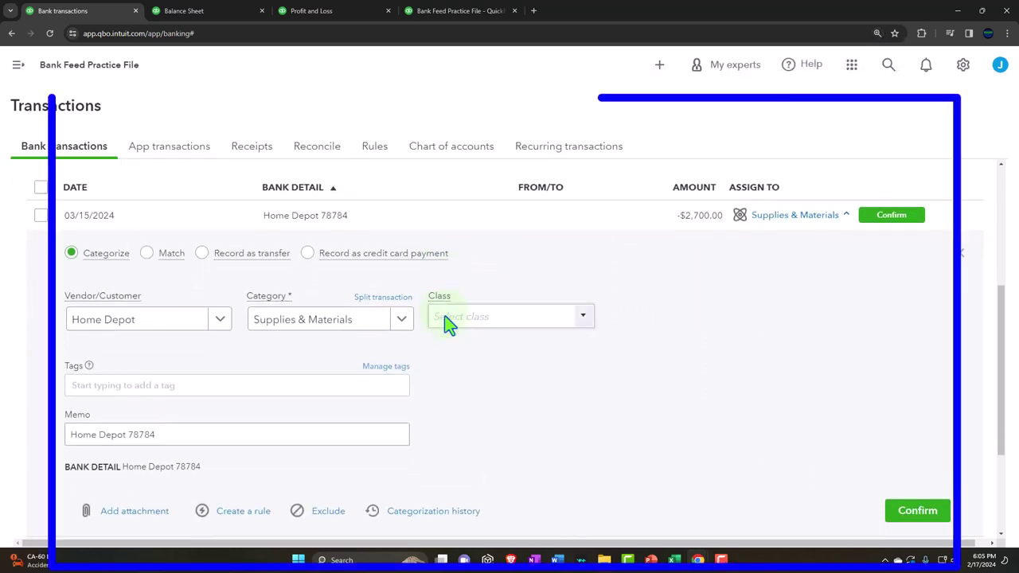
{"action": "left_click", "coordinate": [231, 241]}
{"action": "key", "text": "ctrl+c"}
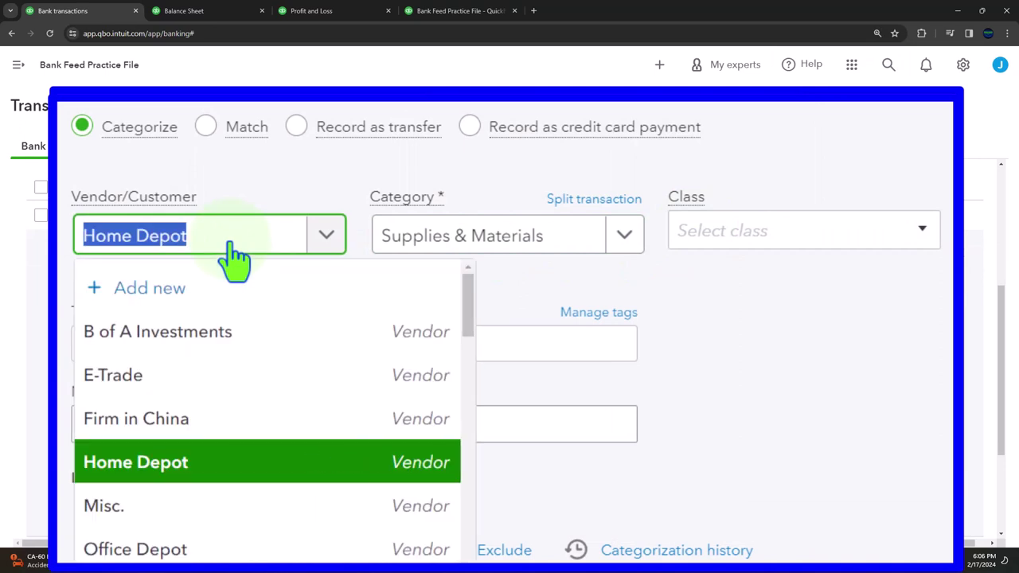
{"action": "key", "text": "Tab"}
Step: Change the 03/15/2024 Home Depot transaction's category to Machinery and Equipment
{"action": "left_click", "coordinate": [619, 243]}
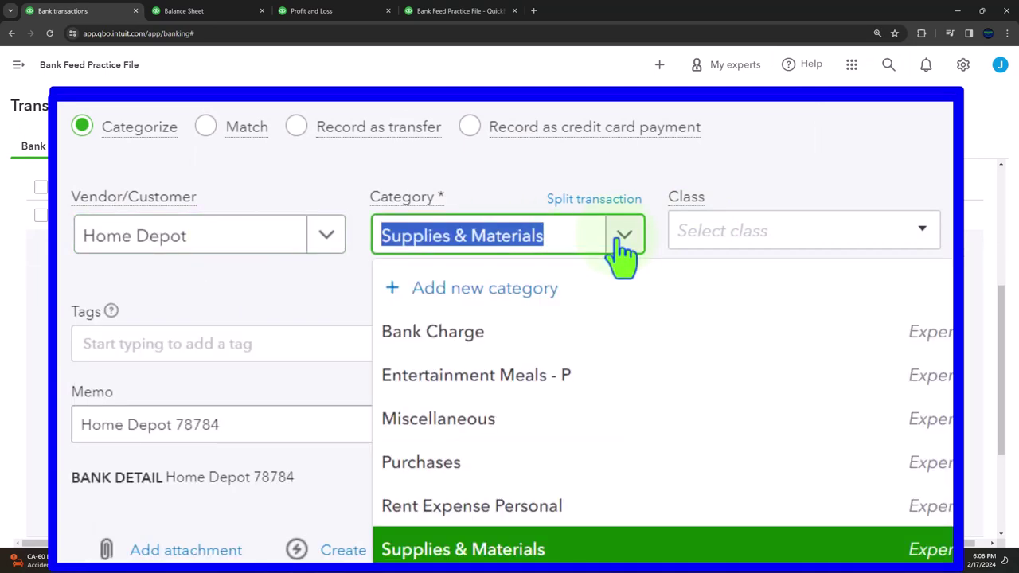
{"action": "type", "text": "ma"}
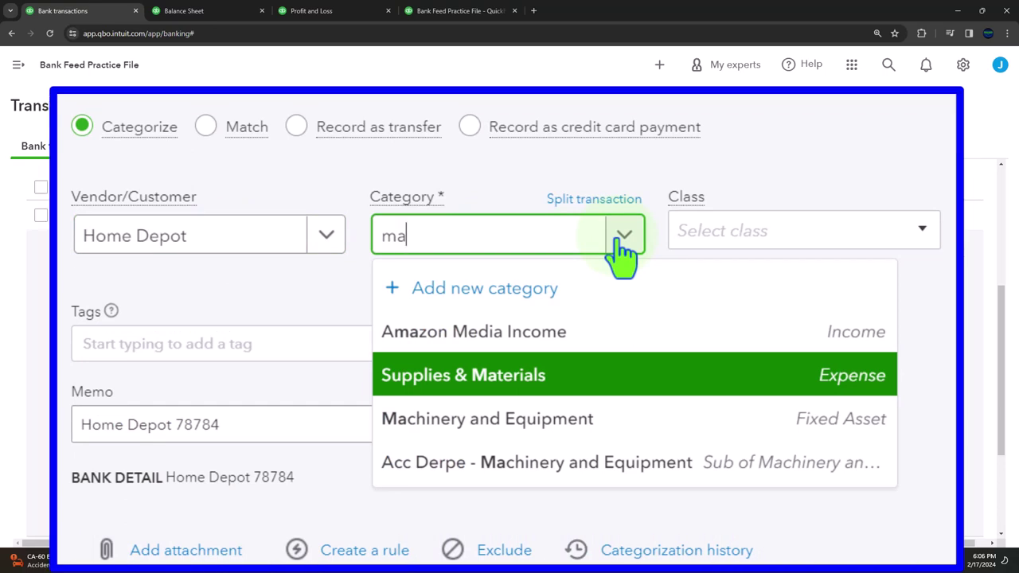
{"action": "left_click", "coordinate": [806, 430]}
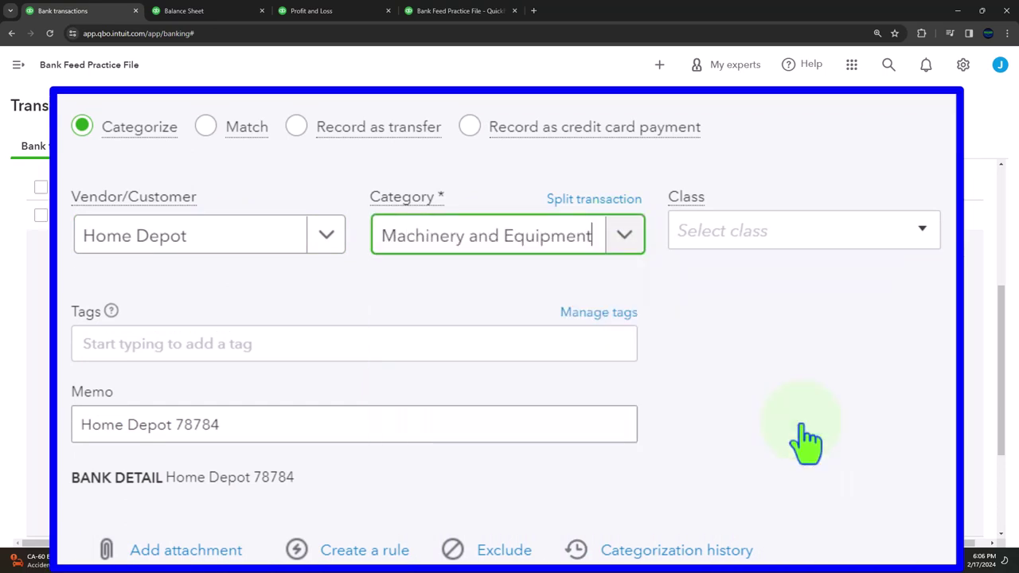
{"action": "key", "text": "Tab"}
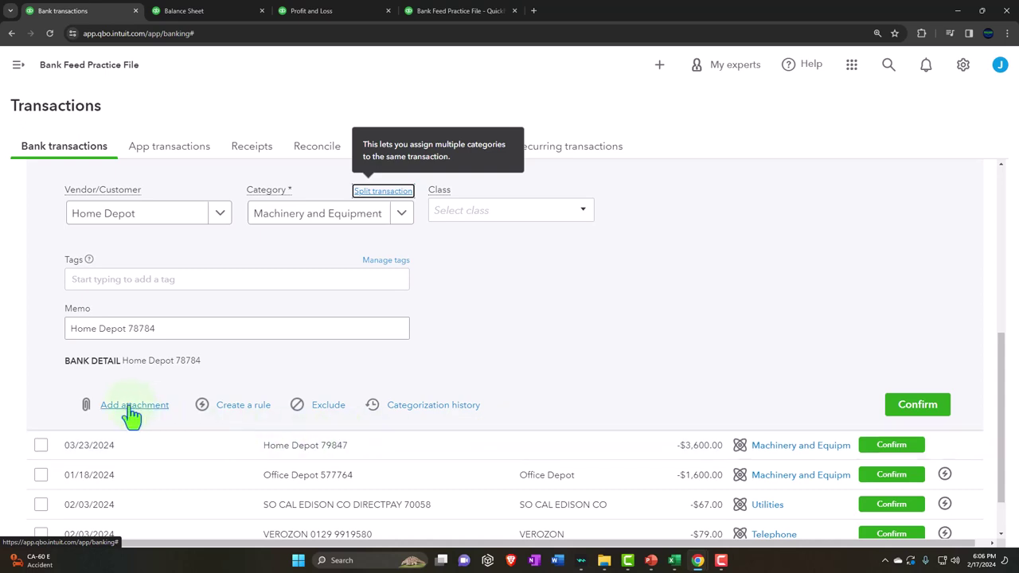
Step: Start a new bank rule from the 03/15/2024 transaction and name it "Home Depot over 1000"
{"action": "left_click", "coordinate": [227, 410]}
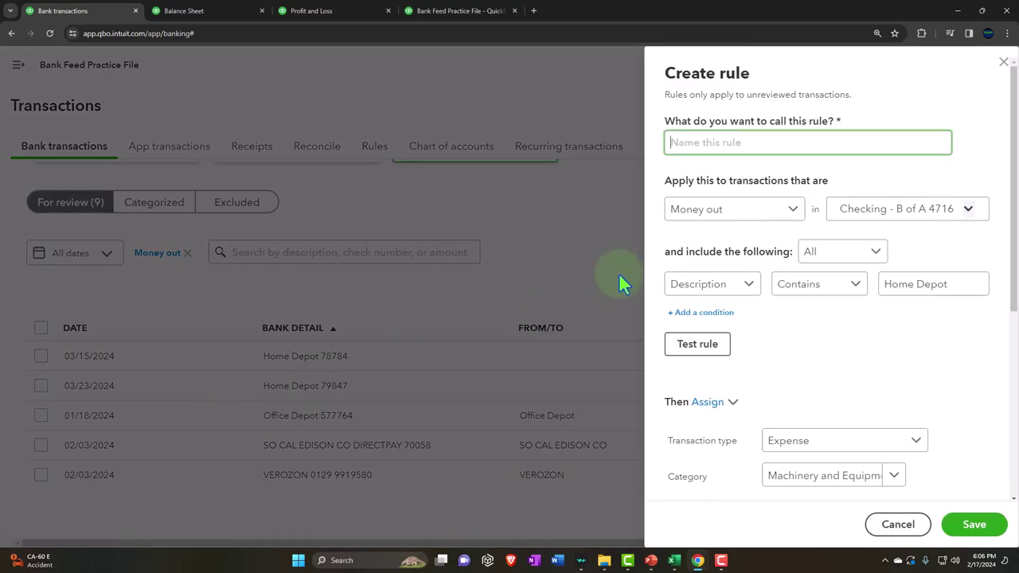
{"action": "key", "text": "ctrl+v"}
{"action": "type", "text": "ov"}
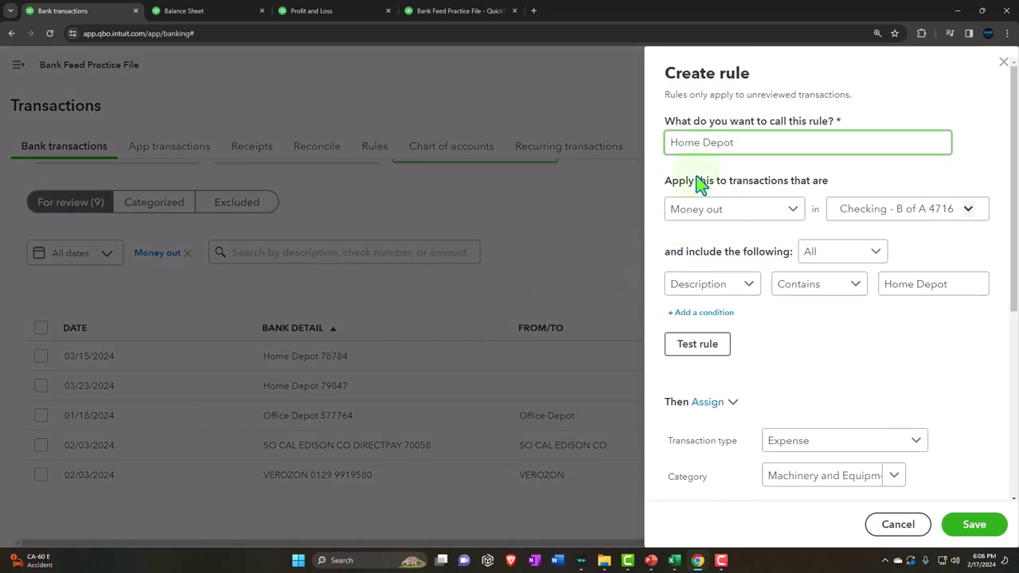
{"action": "type", "text": "er 1000"}
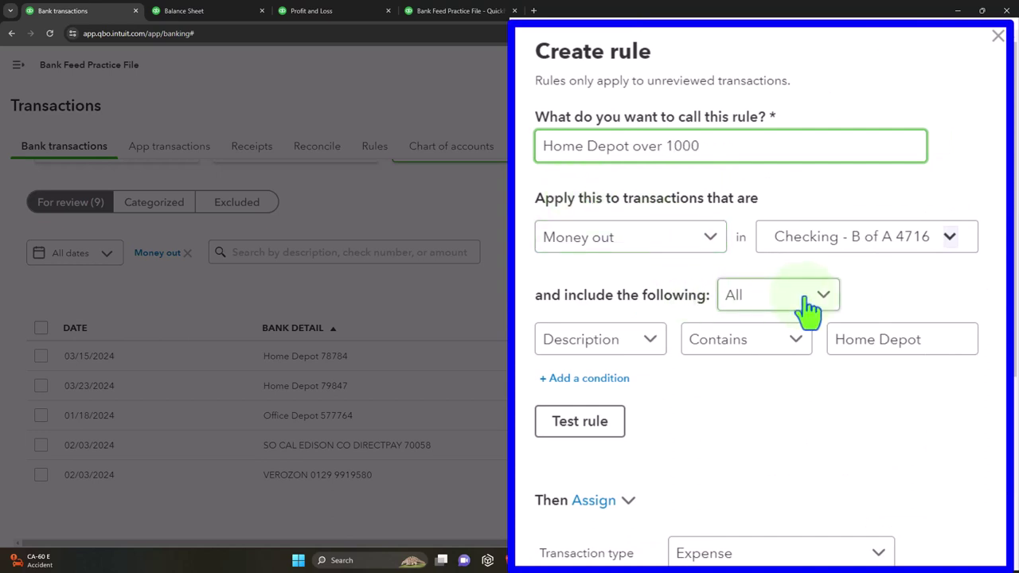
Step: Set the rule's first condition to check Bank text, and add a second condition that the Amount is greater than 1000
{"action": "left_click", "coordinate": [619, 358]}
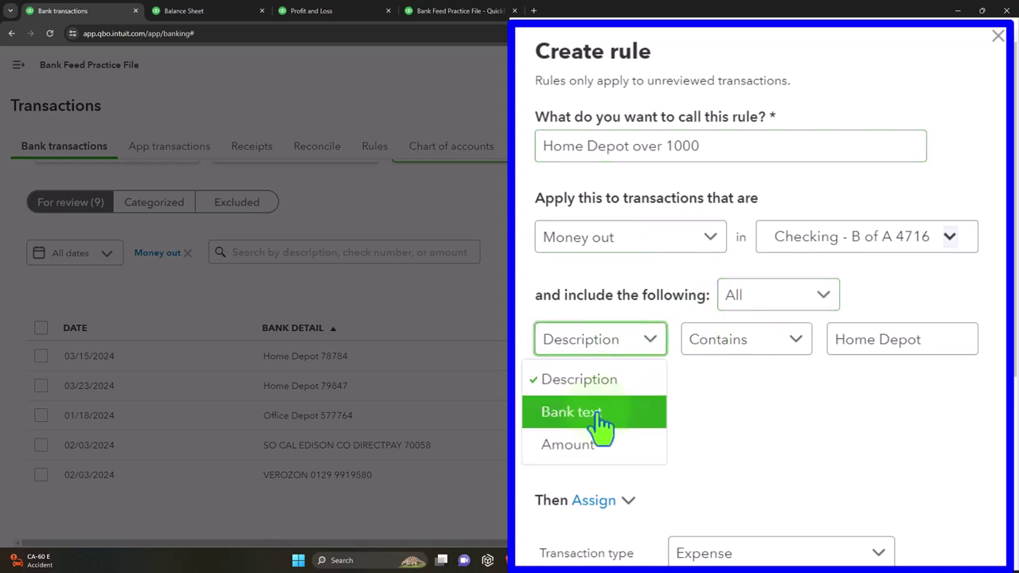
{"action": "left_click", "coordinate": [598, 421]}
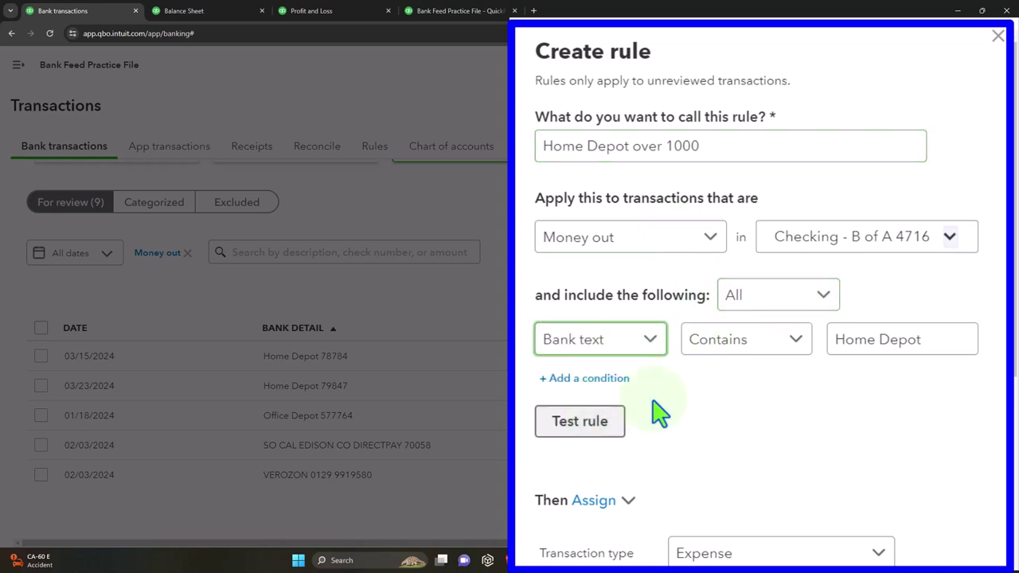
{"action": "left_click", "coordinate": [606, 379]}
{"action": "left_click", "coordinate": [640, 389]}
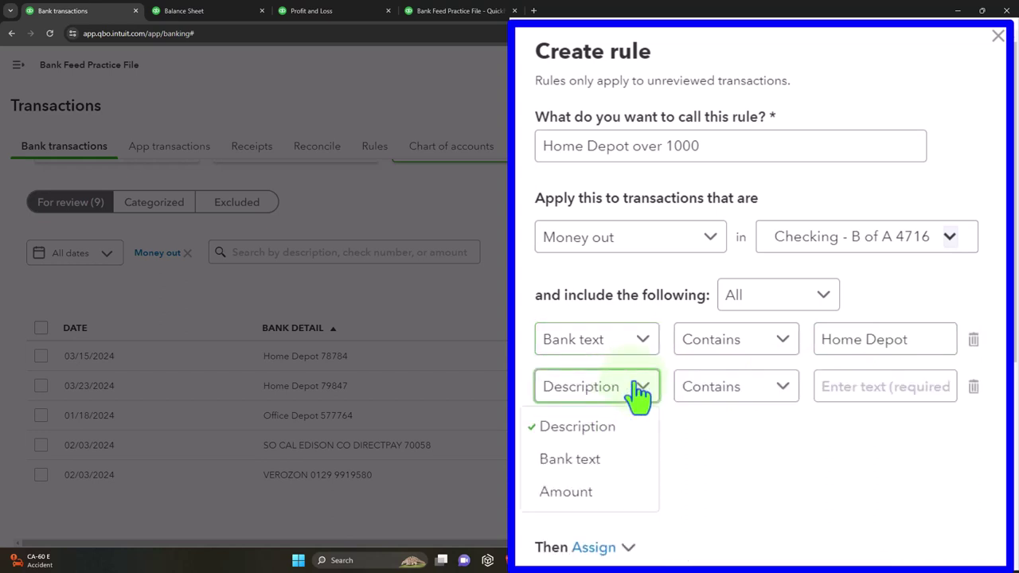
{"action": "left_click", "coordinate": [592, 489]}
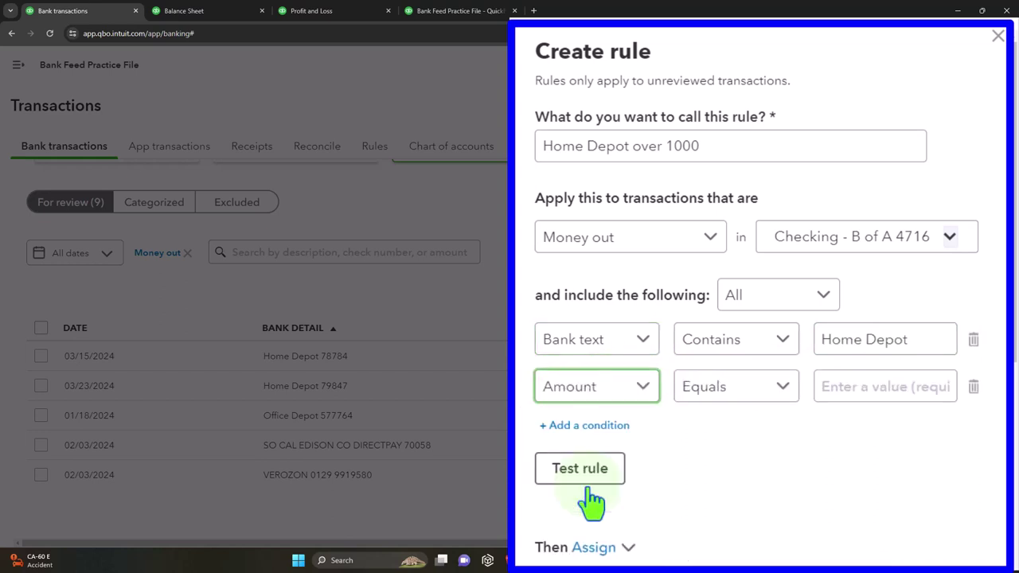
{"action": "left_click", "coordinate": [743, 394]}
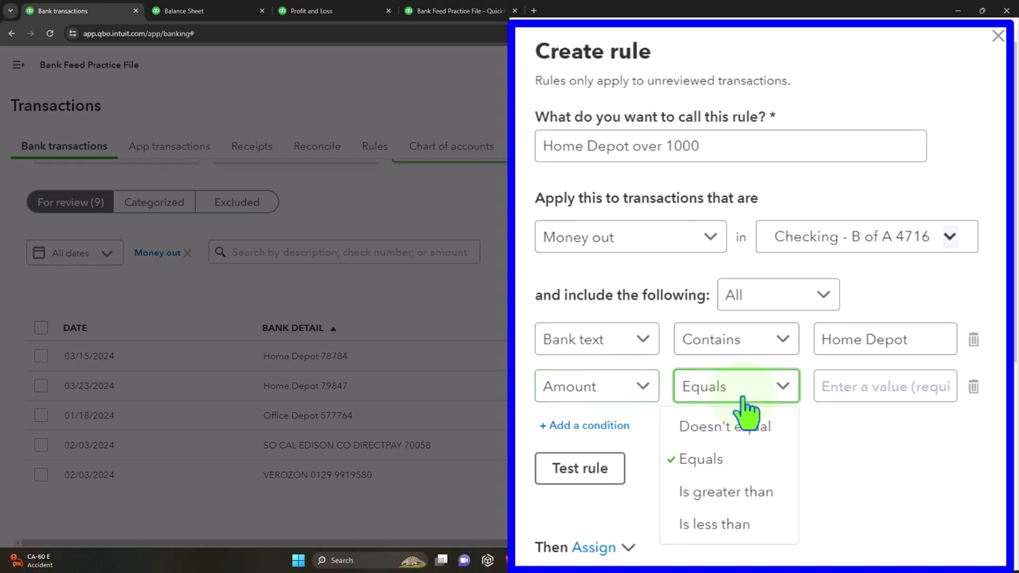
{"action": "left_click", "coordinate": [742, 494]}
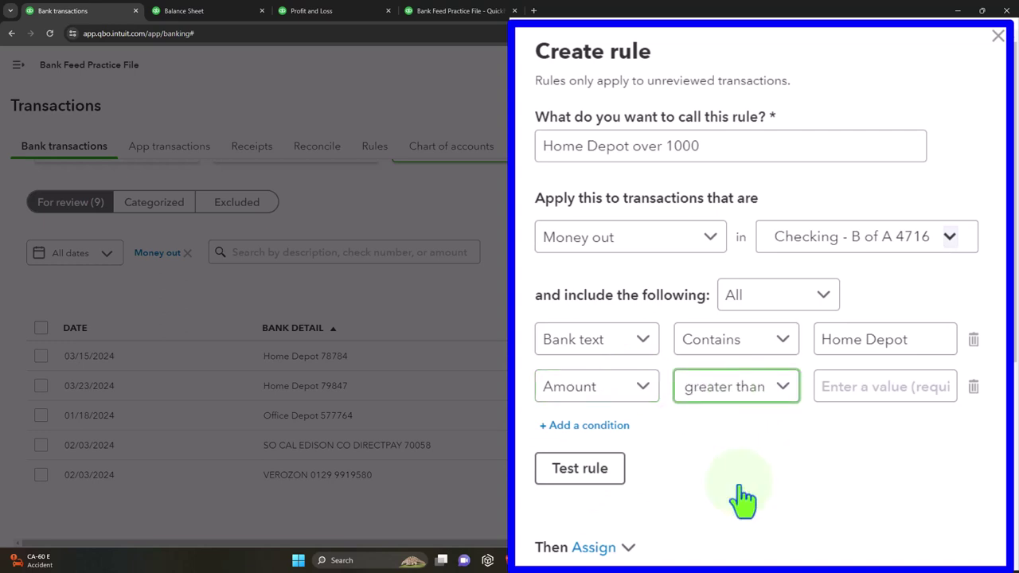
{"action": "left_click", "coordinate": [869, 387]}
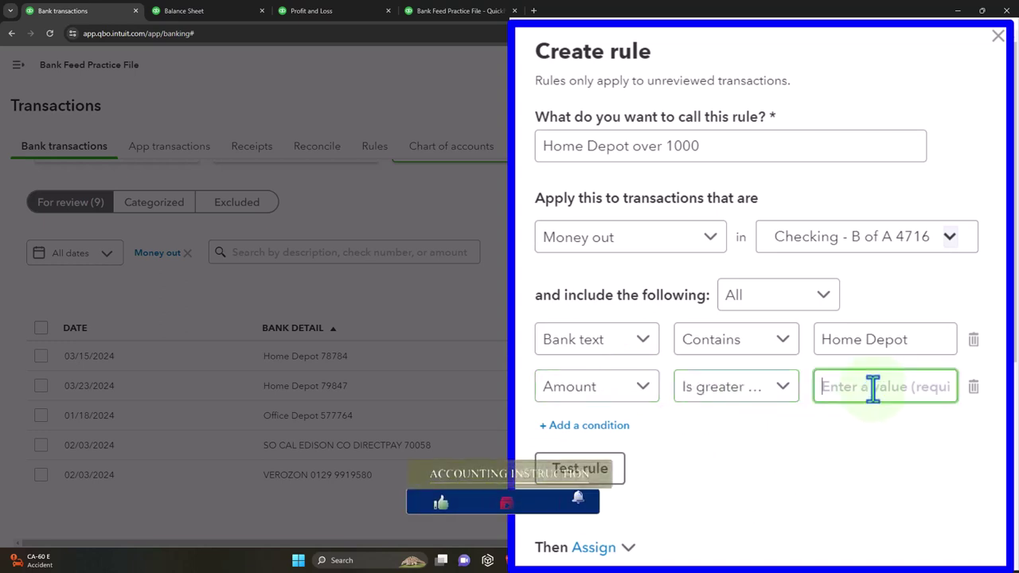
{"action": "type", "text": "1000"}
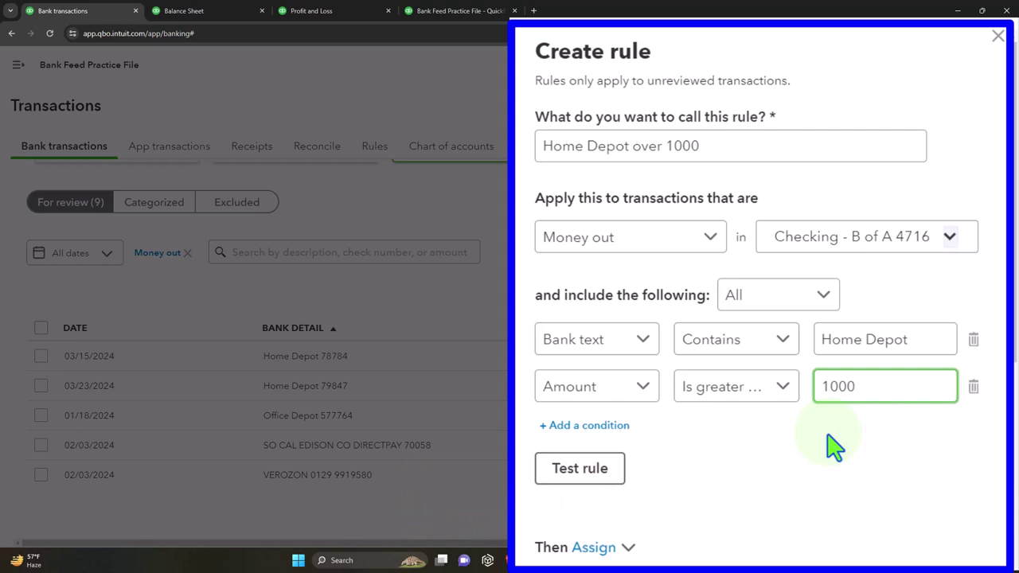
Step: Test the rule against the unreviewed transactions and save it with the Machinery and Equipment category and Home Depot as payee
{"action": "left_click", "coordinate": [612, 475]}
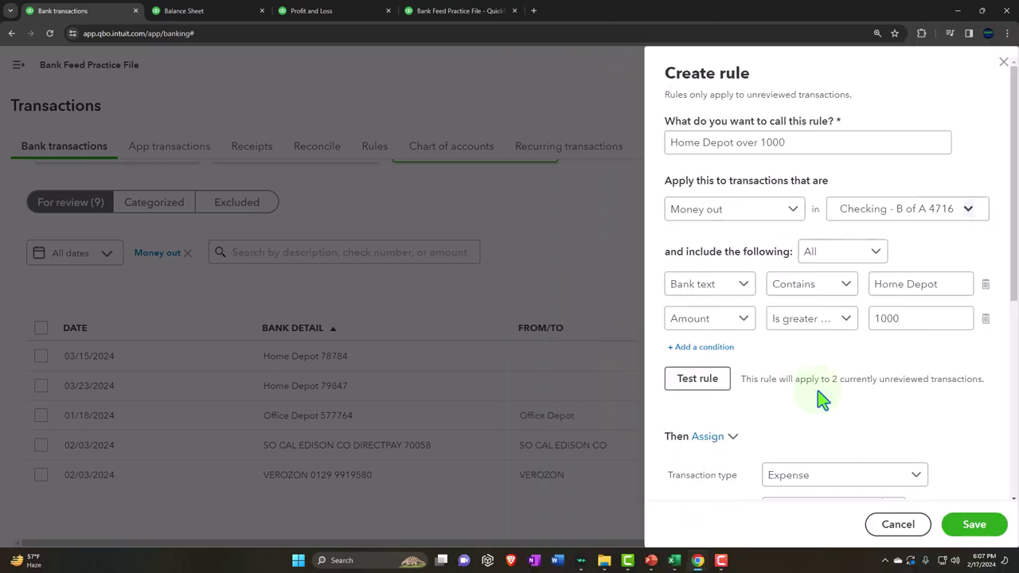
{"action": "scroll", "coordinate": [819, 399], "scroll_direction": "down", "scroll_amount": 2}
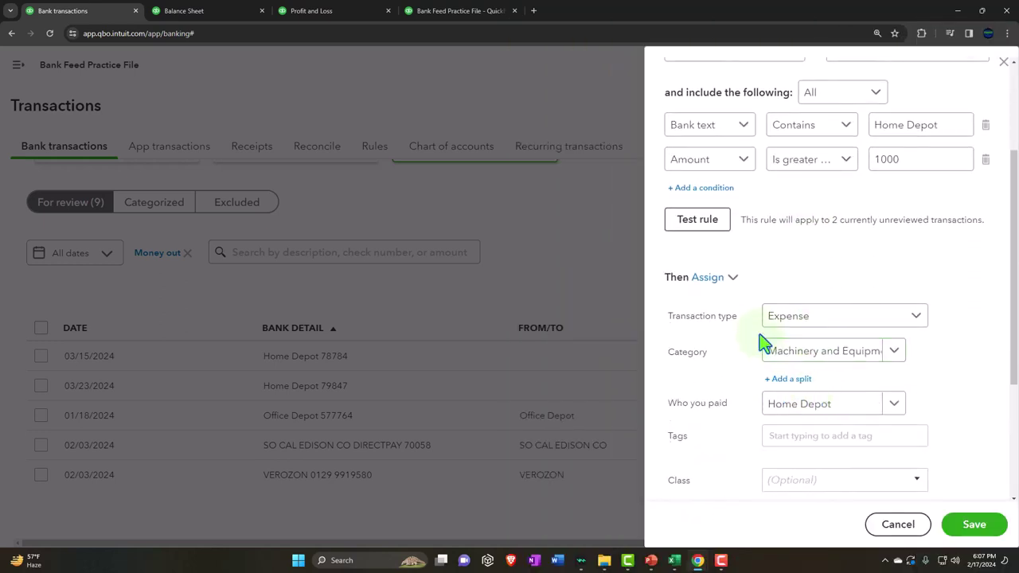
{"action": "scroll", "coordinate": [760, 342], "scroll_direction": "down", "scroll_amount": 1}
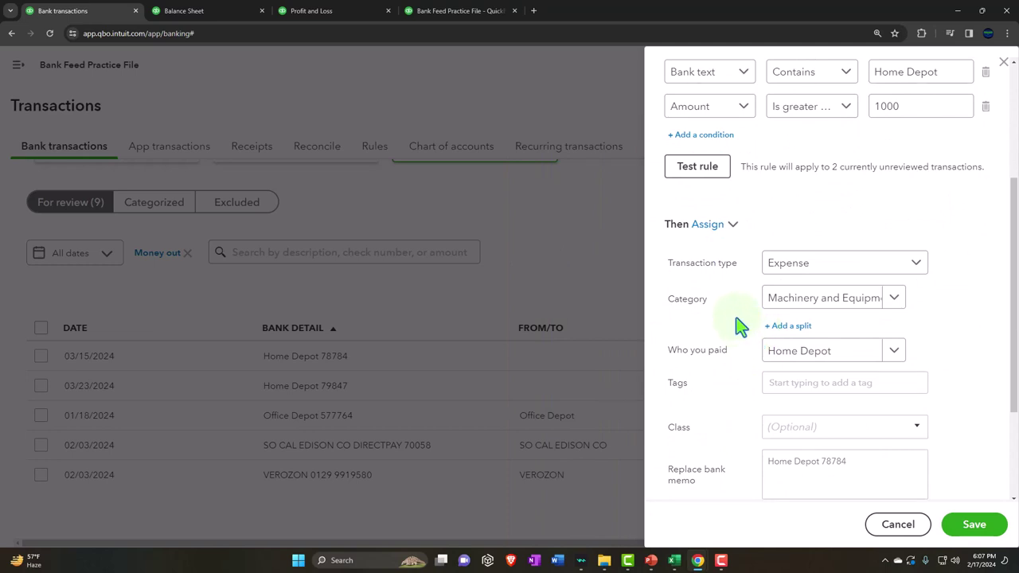
{"action": "scroll", "coordinate": [737, 322], "scroll_direction": "down", "scroll_amount": 1}
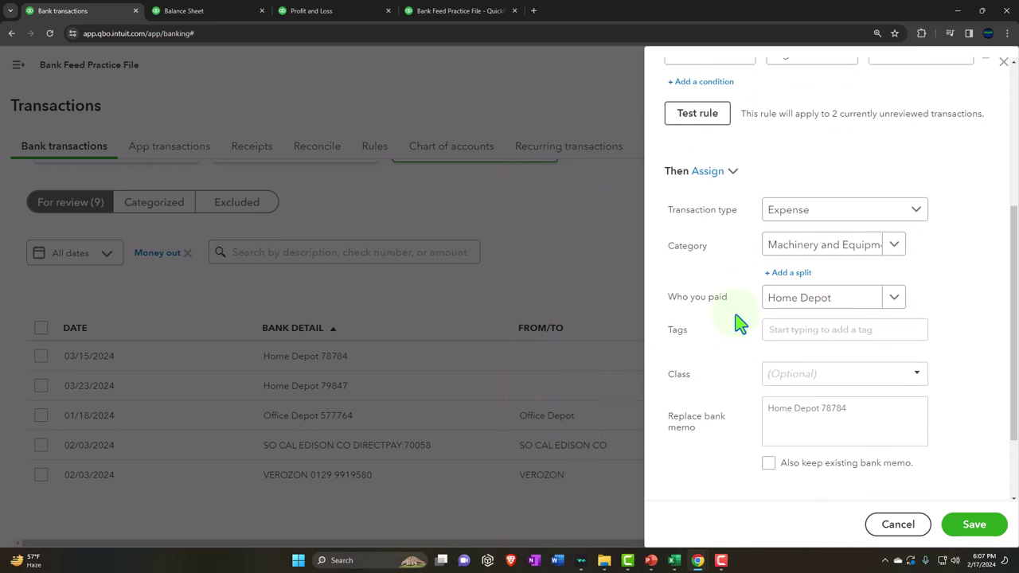
{"action": "scroll", "coordinate": [739, 322], "scroll_direction": "down", "scroll_amount": 2}
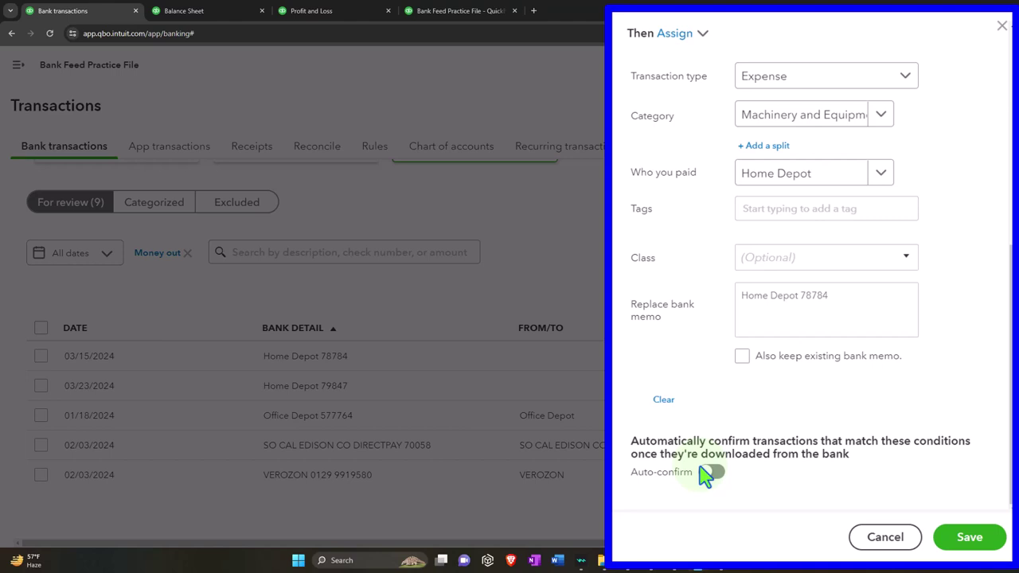
{"action": "left_click", "coordinate": [968, 538]}
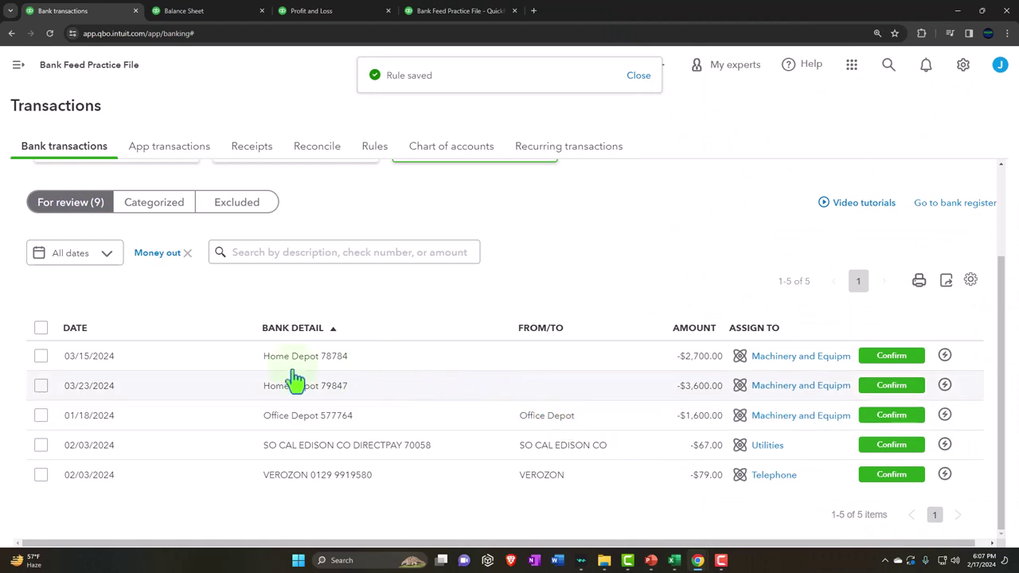
Step: Select the 03/15/2024 and 03/23/2024 Home Depot transactions and confirm them together
{"action": "left_click", "coordinate": [63, 348]}
{"action": "left_click", "coordinate": [64, 393]}
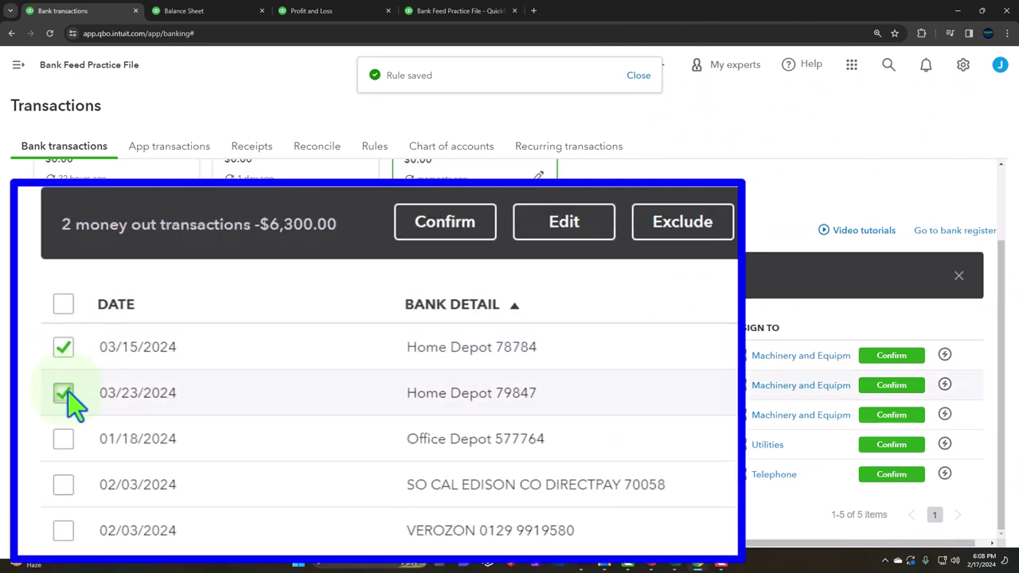
{"action": "left_click", "coordinate": [464, 232]}
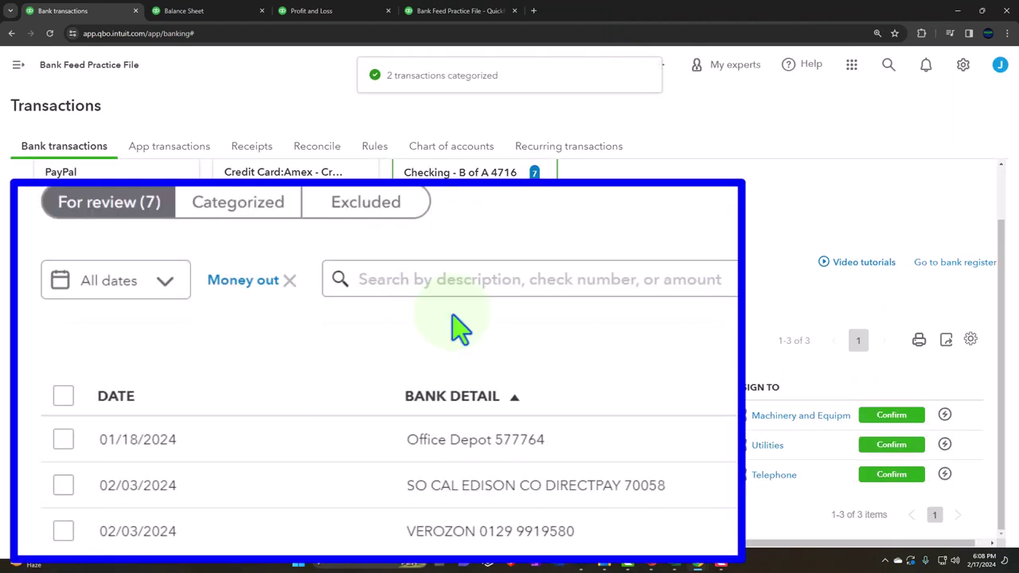
Step: Rerun the Balance Sheet report for 01/01/2024 to 03/31/2024 to include the newly confirmed transactions
{"action": "left_click", "coordinate": [220, 11]}
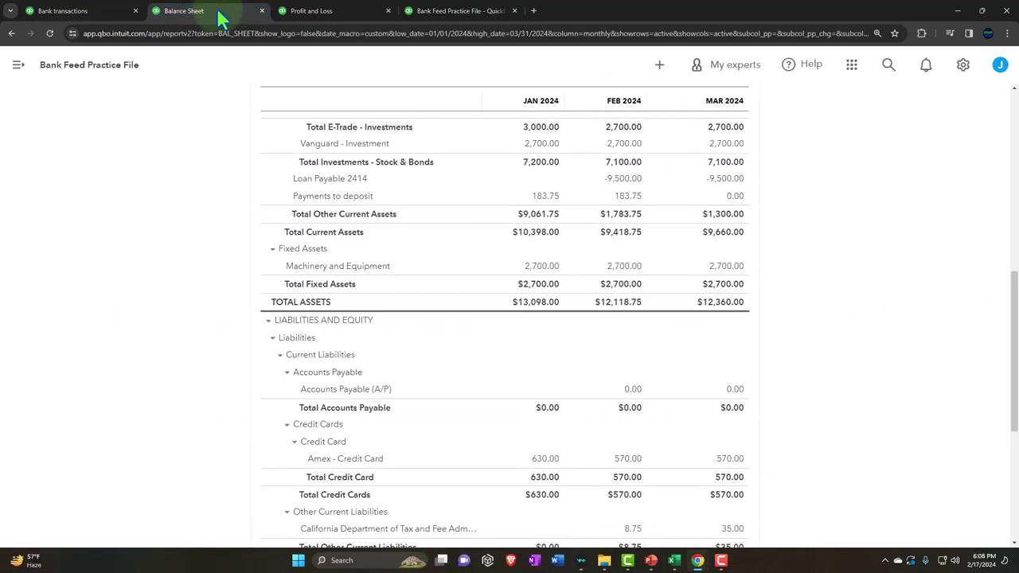
{"action": "scroll", "coordinate": [542, 358], "scroll_direction": "up", "scroll_amount": 5}
{"action": "scroll", "coordinate": [575, 294], "scroll_direction": "up", "scroll_amount": 3}
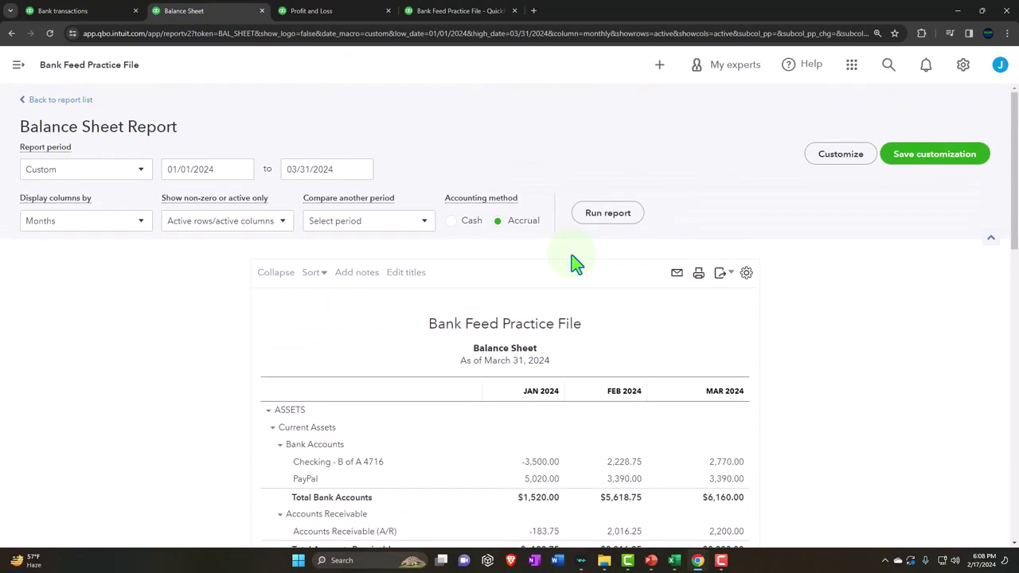
{"action": "left_click", "coordinate": [599, 216]}
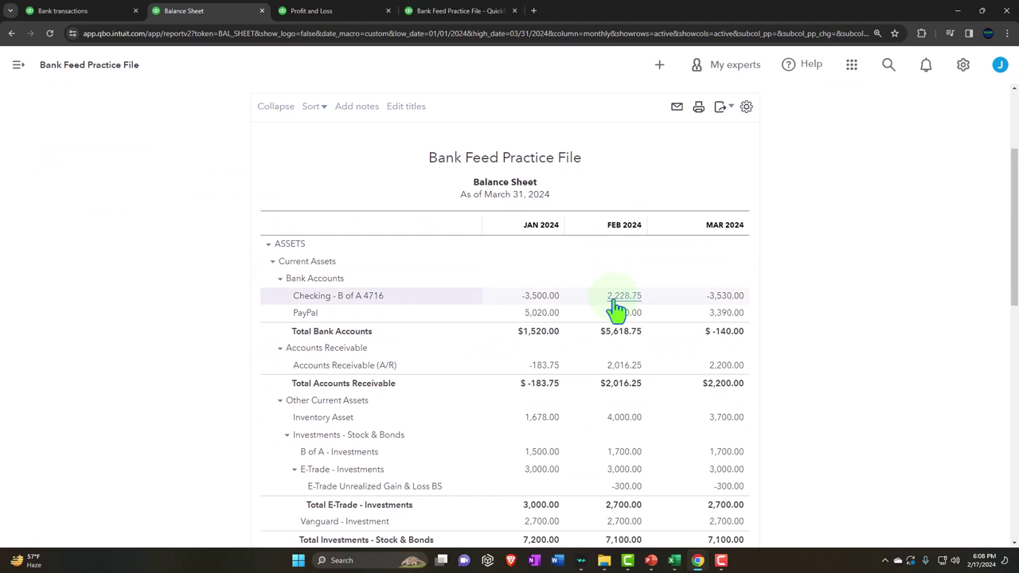
Step: Examine the March 2024 transactions behind the Checking - B of A 4716 balance and return to the Balance Sheet
{"action": "left_click", "coordinate": [738, 301]}
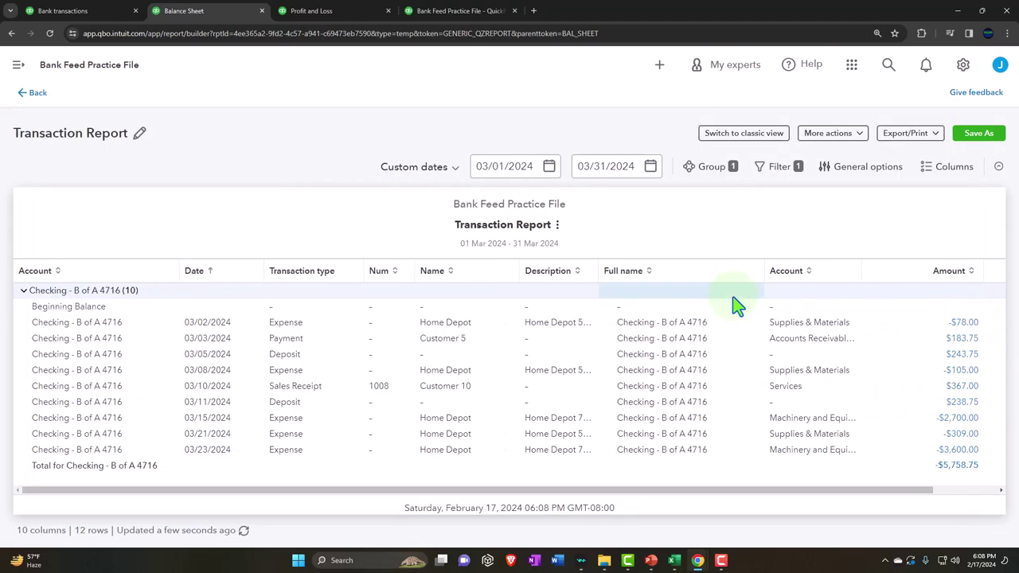
{"action": "key", "text": "ctrl+minus"}
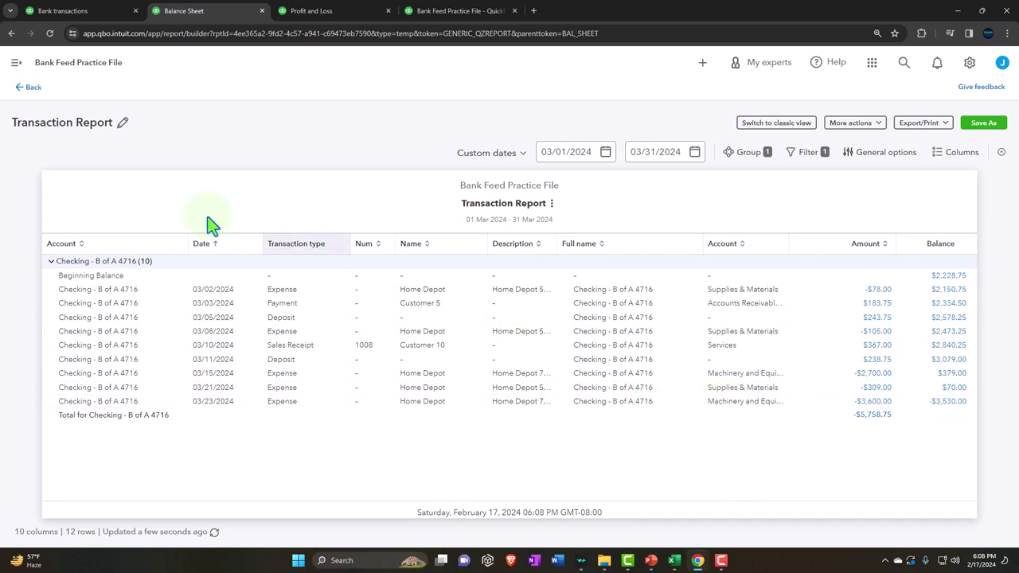
{"action": "left_click", "coordinate": [30, 88]}
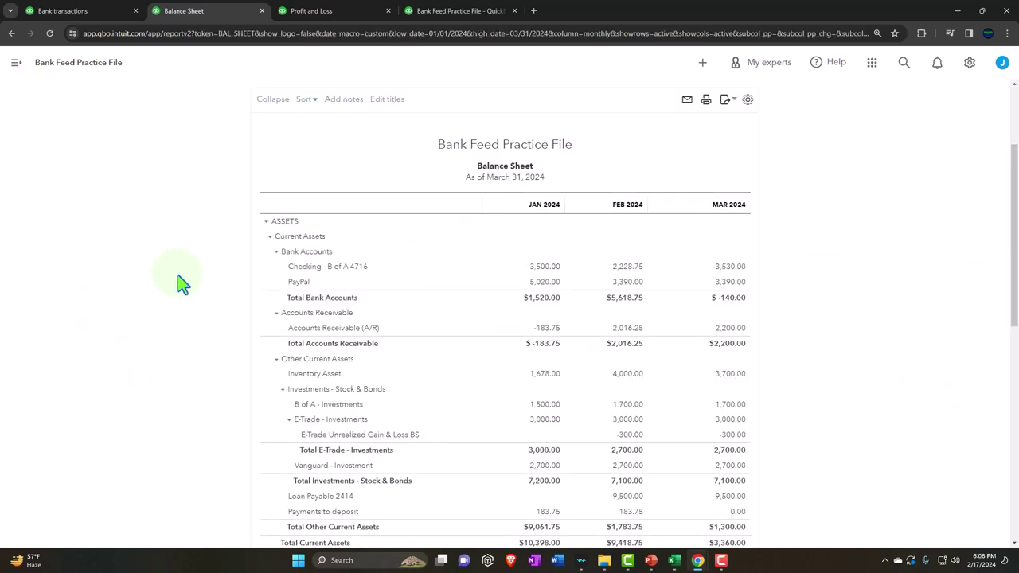
{"action": "key", "text": "ctrl+plus"}
{"action": "key", "text": "ctrl+plus"}
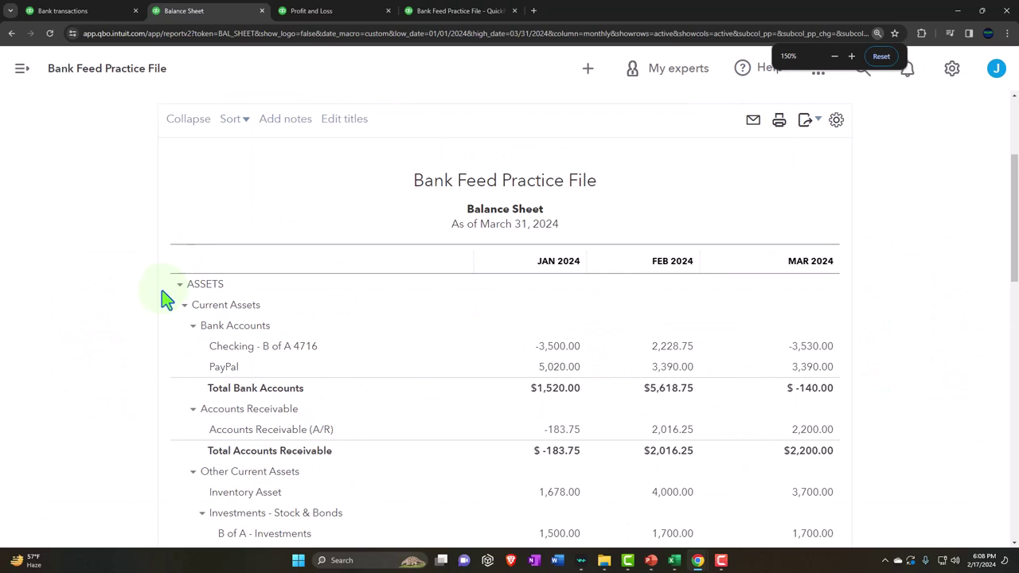
Step: Open the March 2024 transaction detail of the Machinery and Equipment fixed asset account from the Balance Sheet
{"action": "scroll", "coordinate": [167, 295], "scroll_direction": "down", "scroll_amount": 3}
{"action": "scroll", "coordinate": [62, 244], "scroll_direction": "down", "scroll_amount": 1}
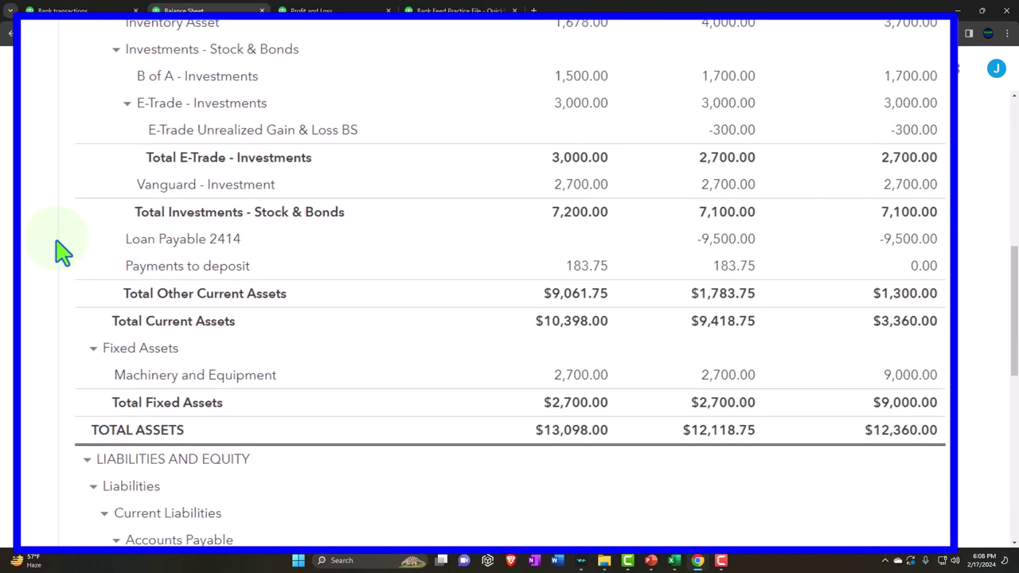
{"action": "scroll", "coordinate": [87, 342], "scroll_direction": "down", "scroll_amount": 2}
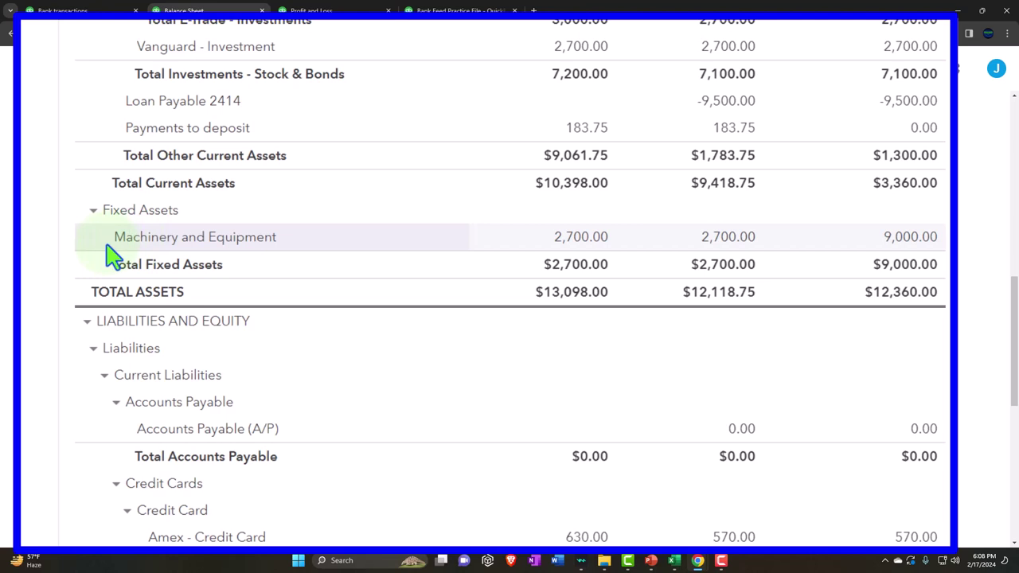
{"action": "left_click", "coordinate": [913, 239]}
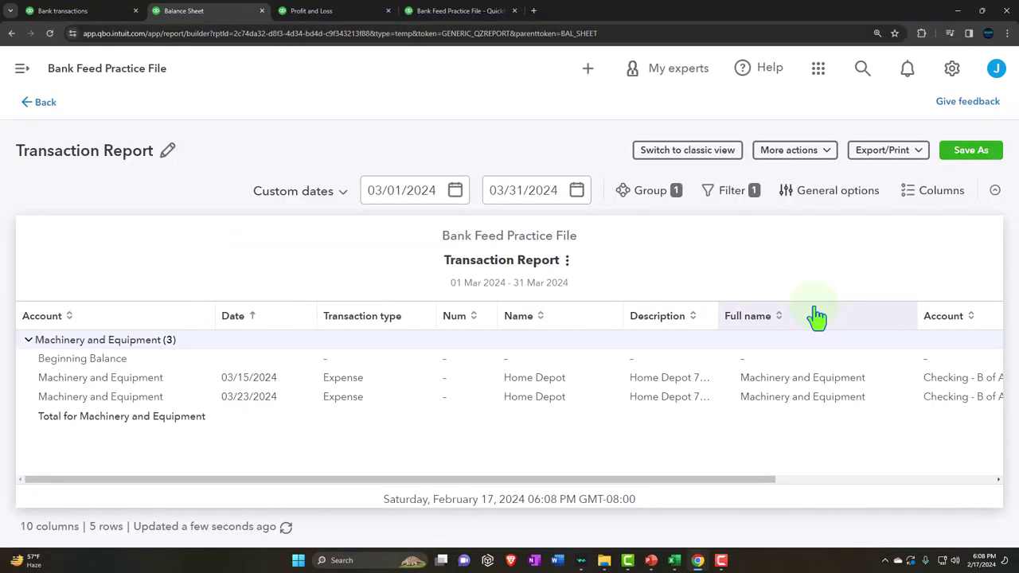
{"action": "key", "text": "ctrl+minus"}
{"action": "key", "text": "ctrl+minus"}
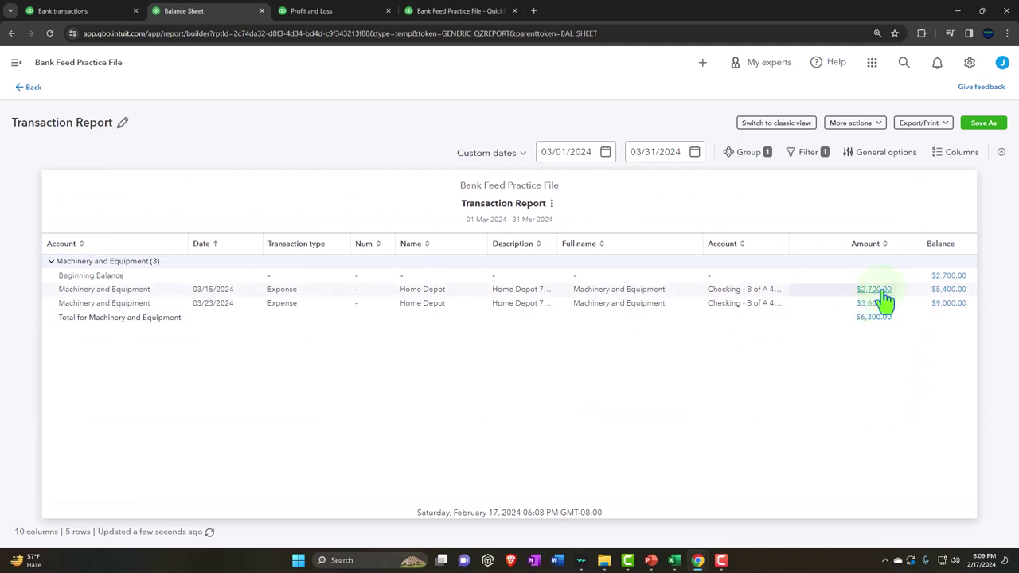
Step: Examine the category and memo of the 03/15/2024 Home Depot expense, close it and return to the Balance Sheet
{"action": "left_click", "coordinate": [882, 293]}
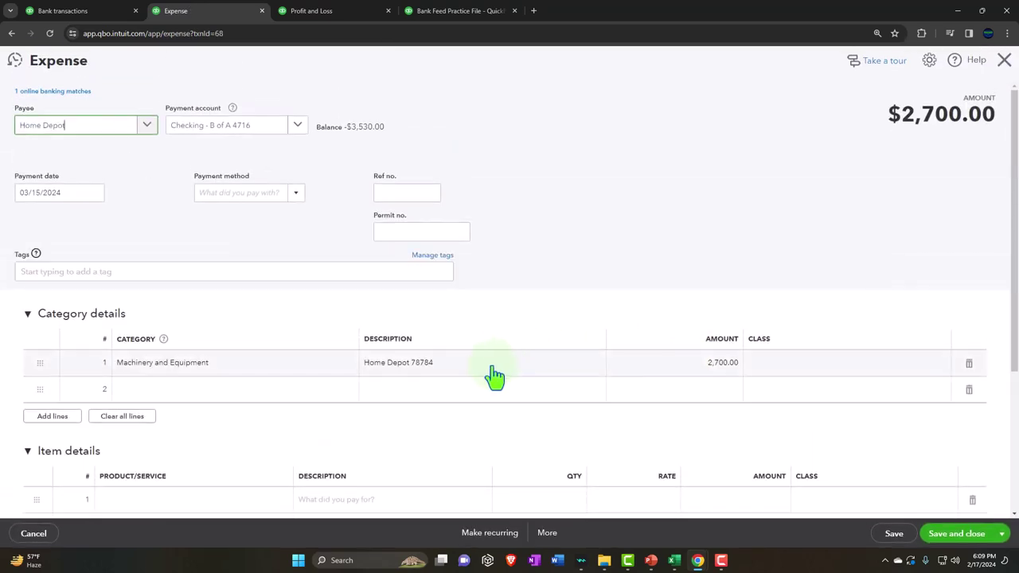
{"action": "scroll", "coordinate": [494, 374], "scroll_direction": "down", "scroll_amount": 3}
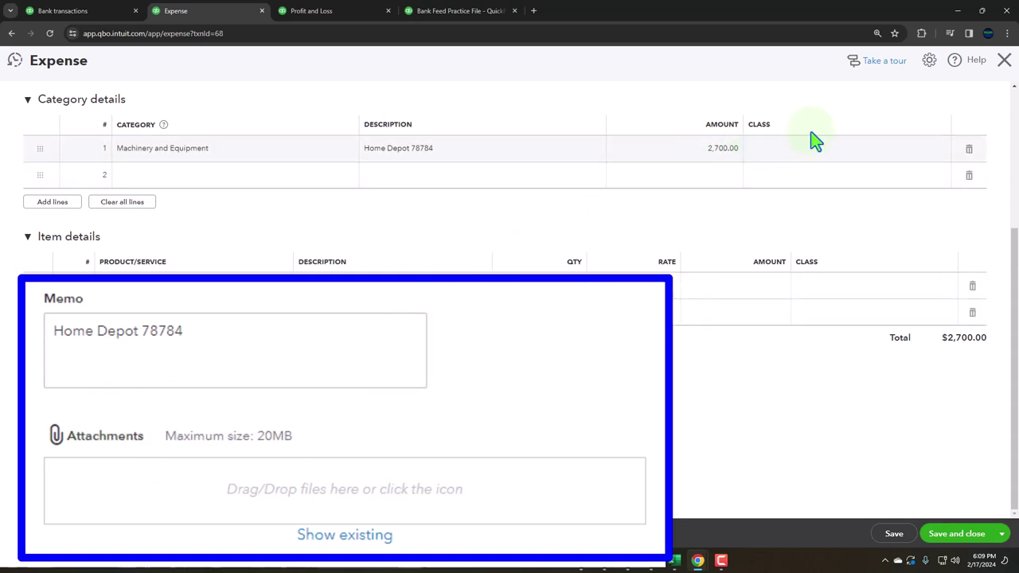
{"action": "left_click", "coordinate": [1004, 62]}
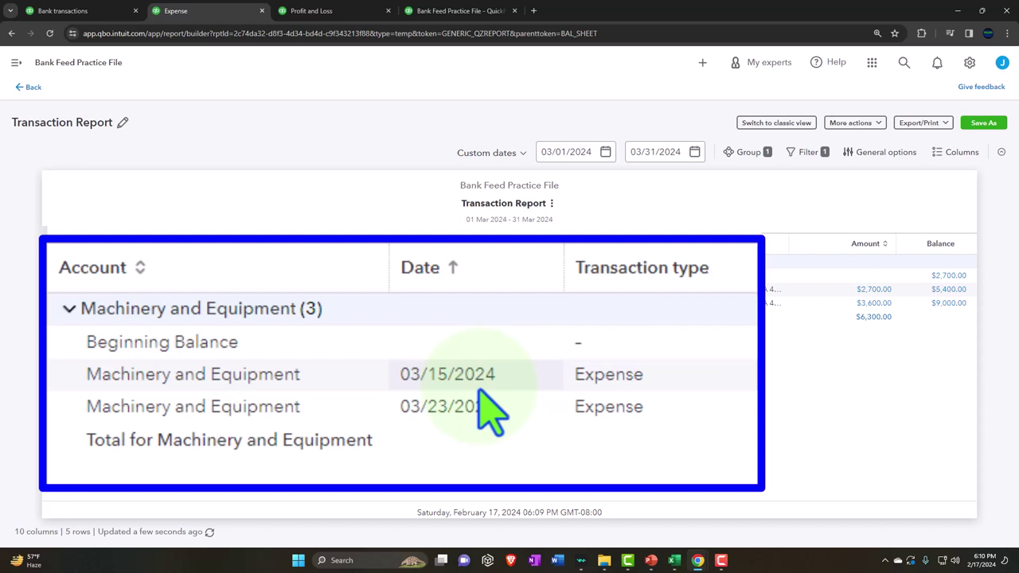
{"action": "left_click", "coordinate": [35, 90]}
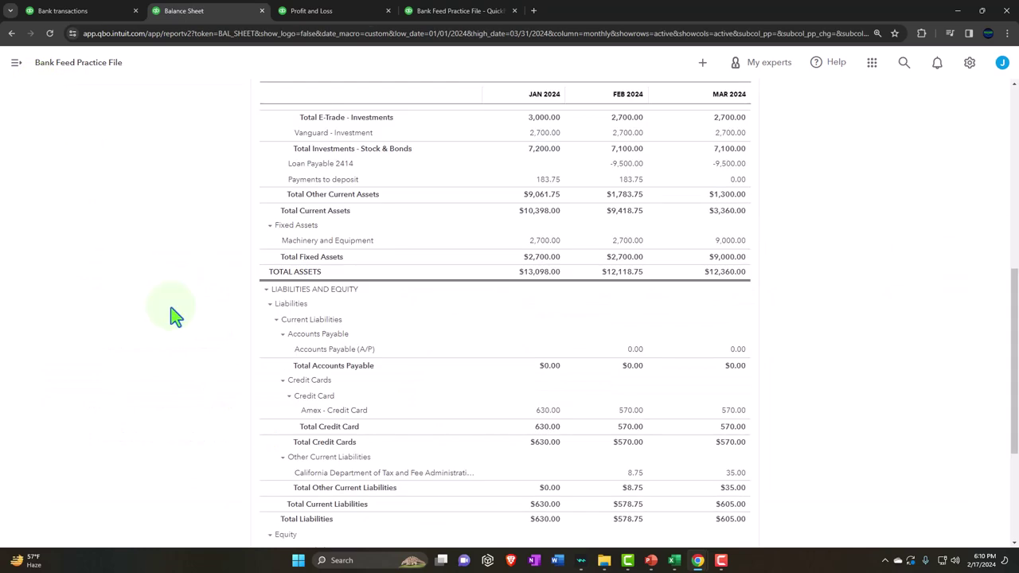
{"action": "scroll", "coordinate": [175, 316], "scroll_direction": "up", "scroll_amount": 2}
{"action": "key", "text": "ctrl+plus"}
{"action": "key", "text": "ctrl+plus"}
{"action": "key", "text": "ctrl+plus"}
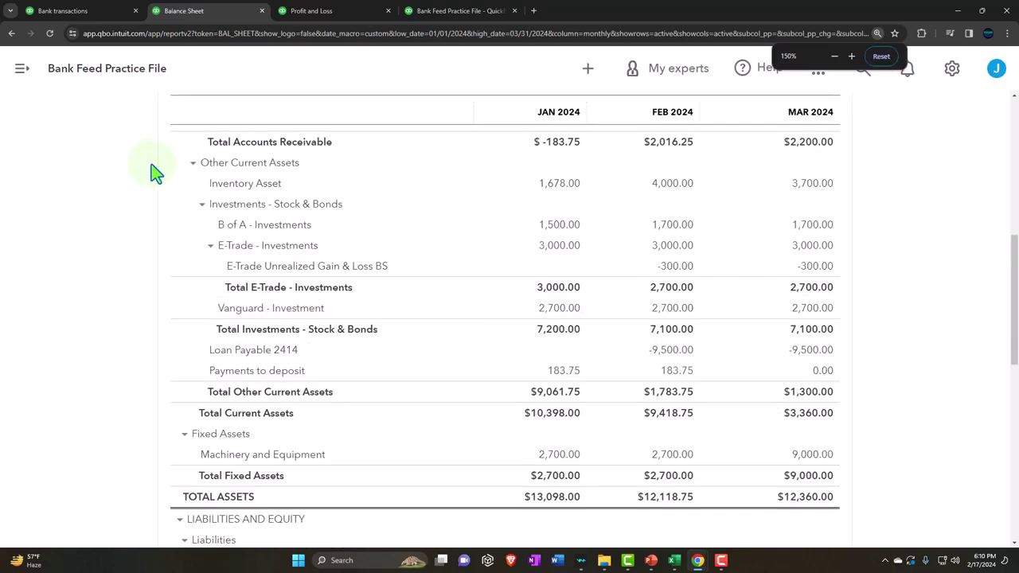
Step: Open the list of bank rules and look for the two Home Depot rules
{"action": "left_click", "coordinate": [88, 11]}
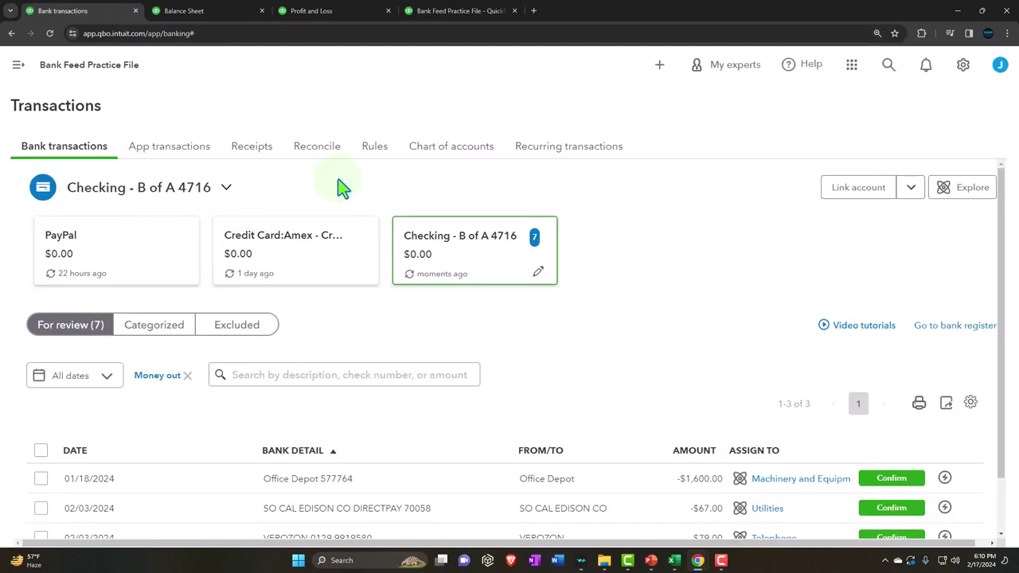
{"action": "left_click", "coordinate": [373, 150]}
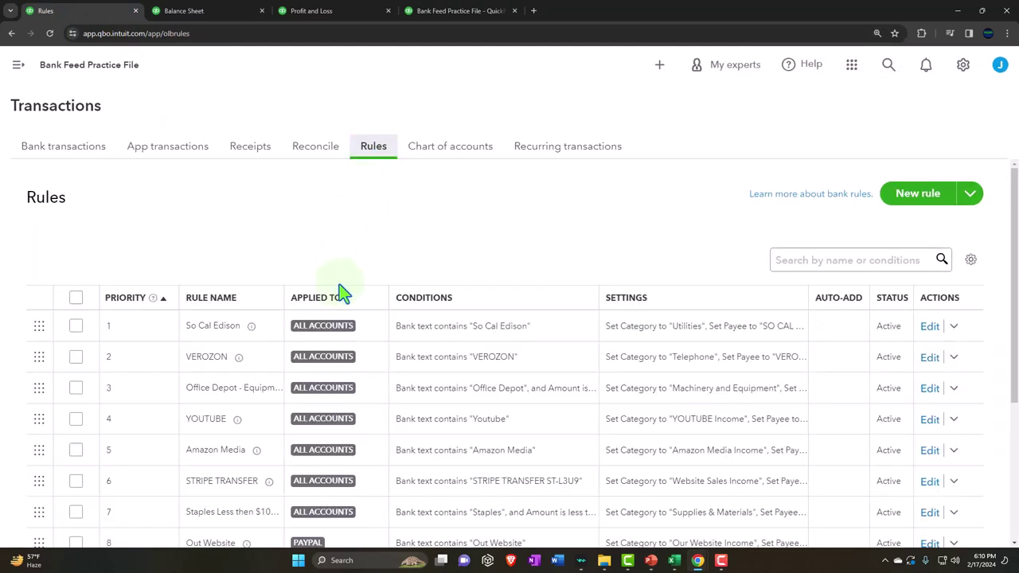
{"action": "scroll", "coordinate": [187, 383], "scroll_direction": "down", "scroll_amount": 1}
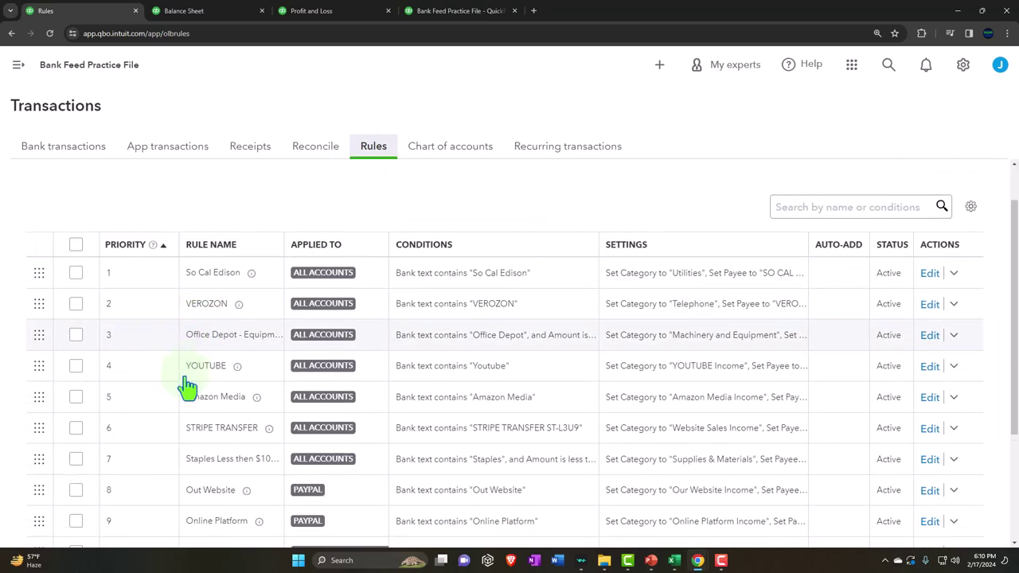
{"action": "scroll", "coordinate": [188, 386], "scroll_direction": "down", "scroll_amount": 1}
{"action": "scroll", "coordinate": [188, 386], "scroll_direction": "down", "scroll_amount": 2}
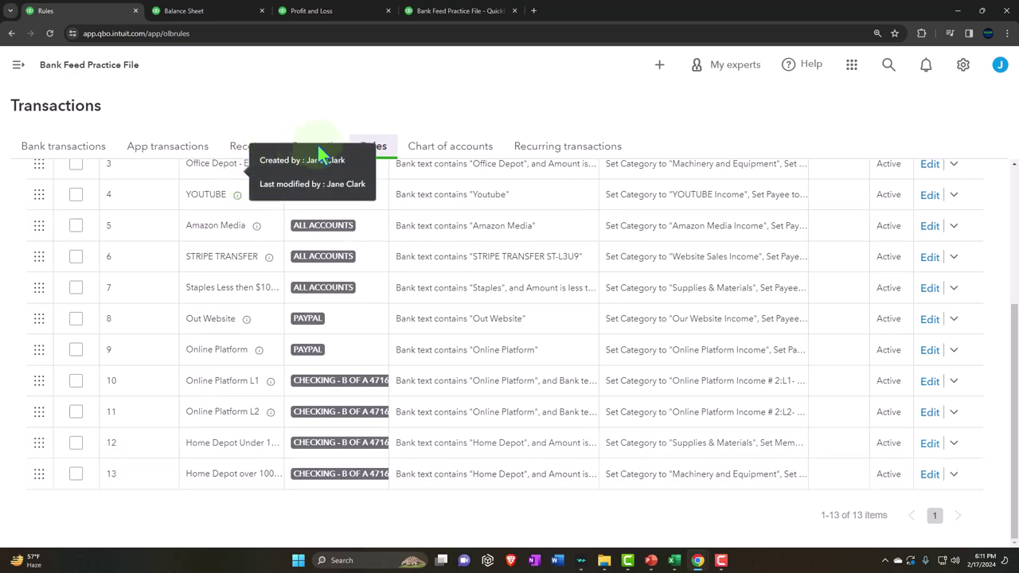
Step: Widen the Rule Name column in the rules list and check the priority of the Home Depot rules
{"action": "scroll", "coordinate": [285, 175], "scroll_direction": "up", "scroll_amount": 3}
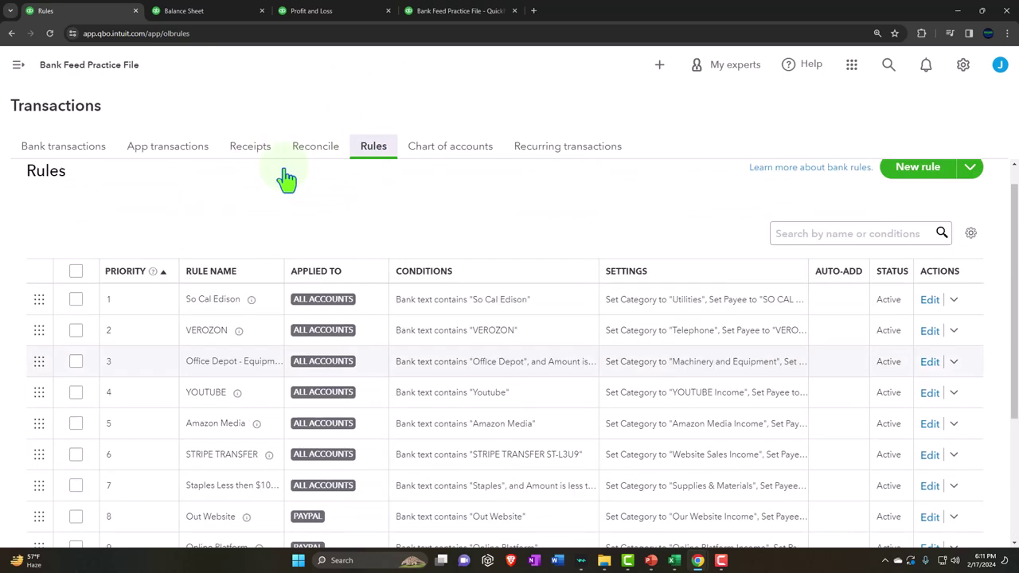
{"action": "left_click_drag", "start_coordinate": [283, 284], "coordinate": [338, 284]}
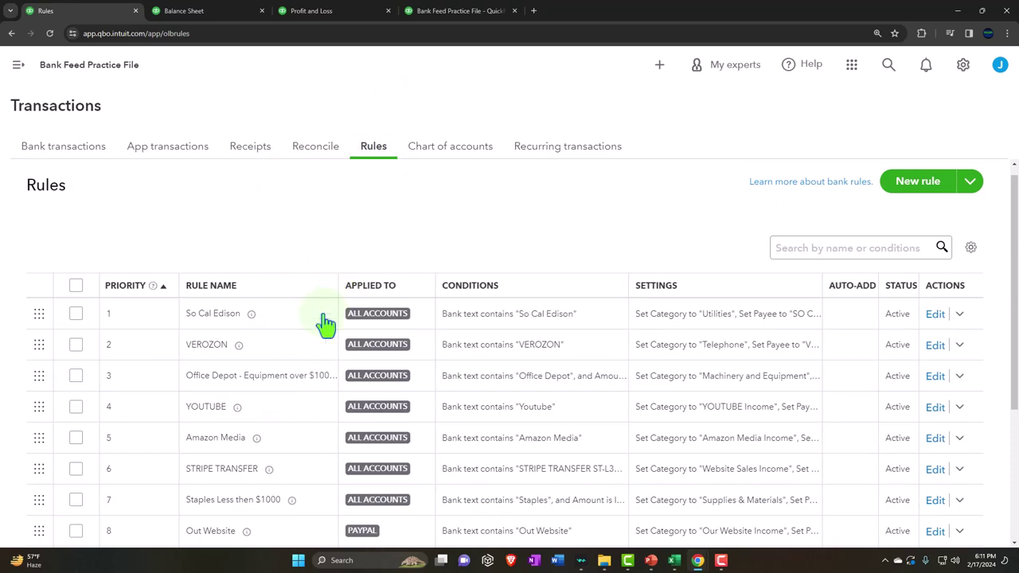
{"action": "scroll", "coordinate": [315, 334], "scroll_direction": "down", "scroll_amount": 3}
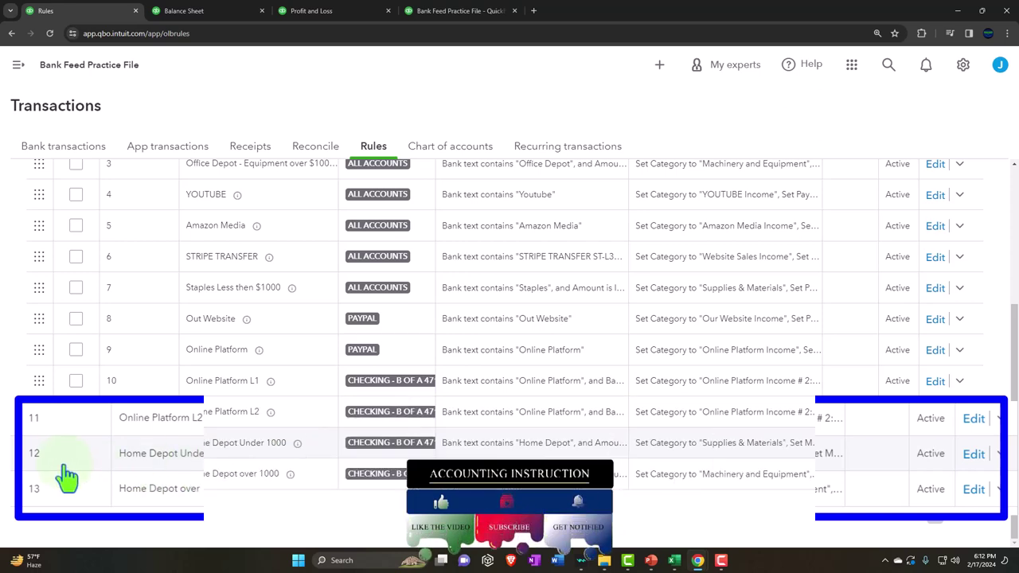
{"action": "scroll", "coordinate": [136, 462], "scroll_direction": "up", "scroll_amount": 3}
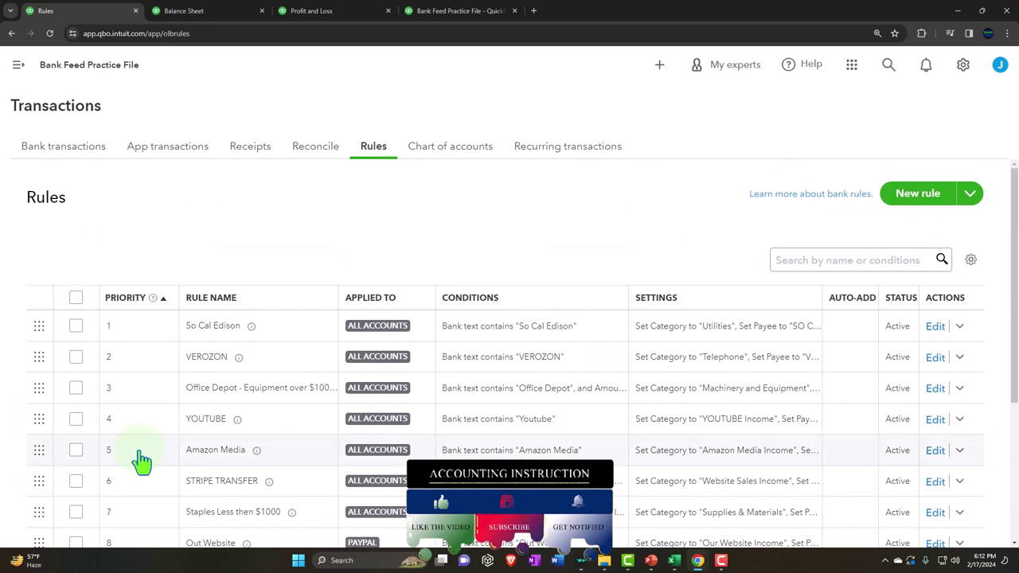
Step: Go back to the Balance Sheet and rerun it to review the asset balances by month
{"action": "left_click", "coordinate": [213, 11]}
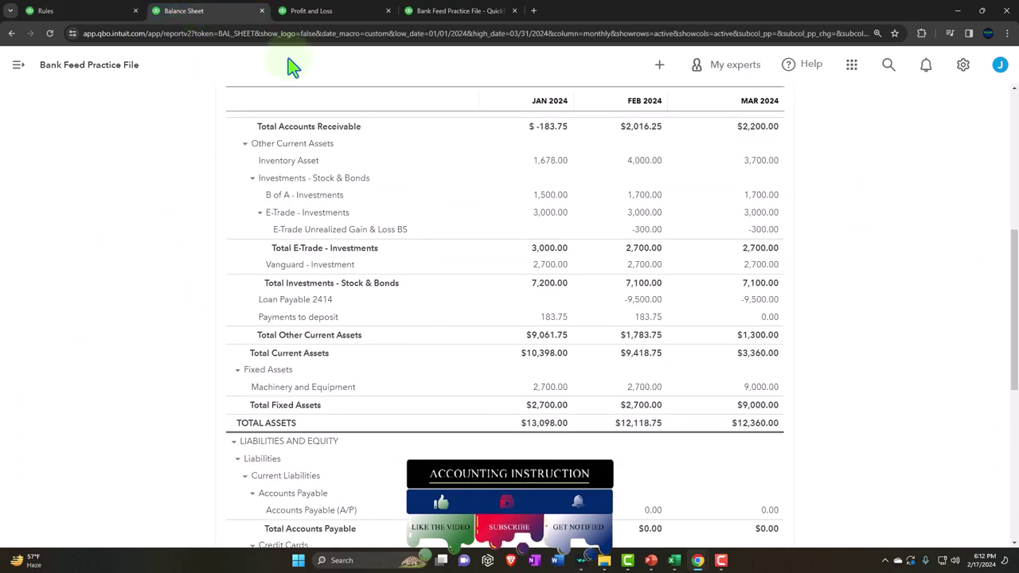
{"action": "scroll", "coordinate": [439, 173], "scroll_direction": "up", "scroll_amount": 6}
{"action": "left_click", "coordinate": [598, 227]}
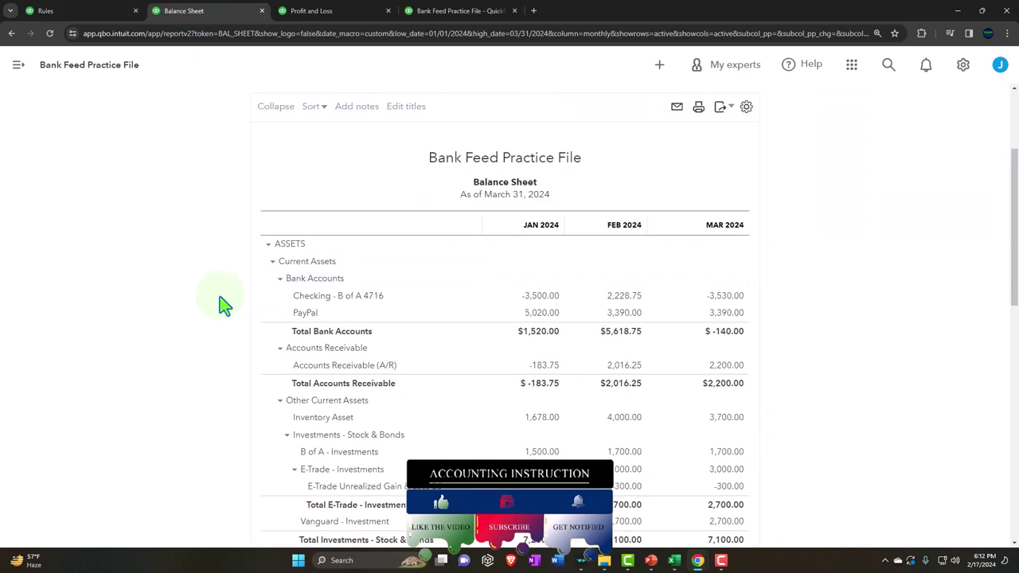
{"action": "key", "text": "ctrl+plus"}
{"action": "key", "text": "ctrl+plus"}
{"action": "key", "text": "ctrl+plus"}
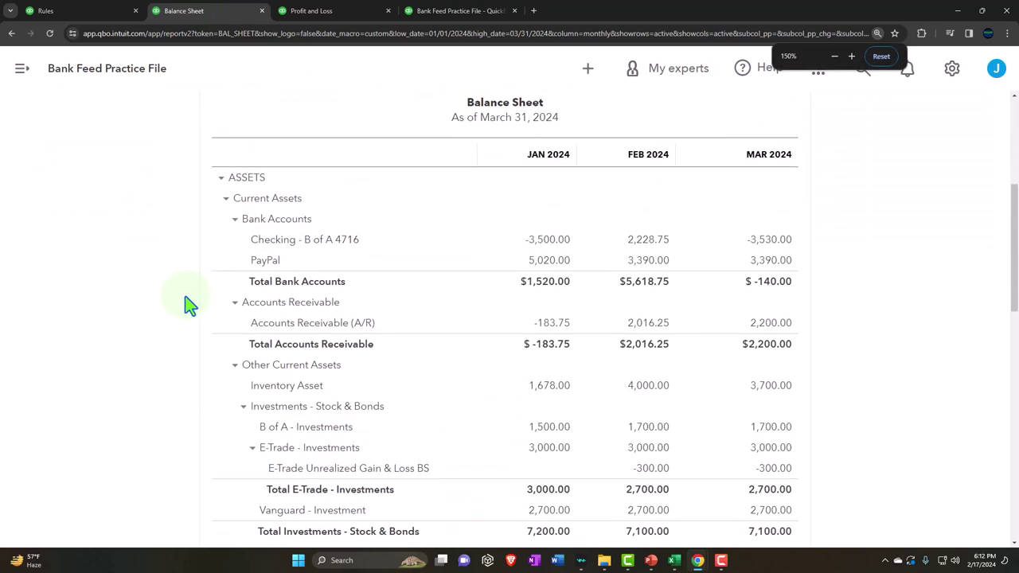
Step: Review the fixed assets, liabilities and equity by month in the rest of the Balance Sheet
{"action": "scroll", "coordinate": [188, 305], "scroll_direction": "down", "scroll_amount": 5}
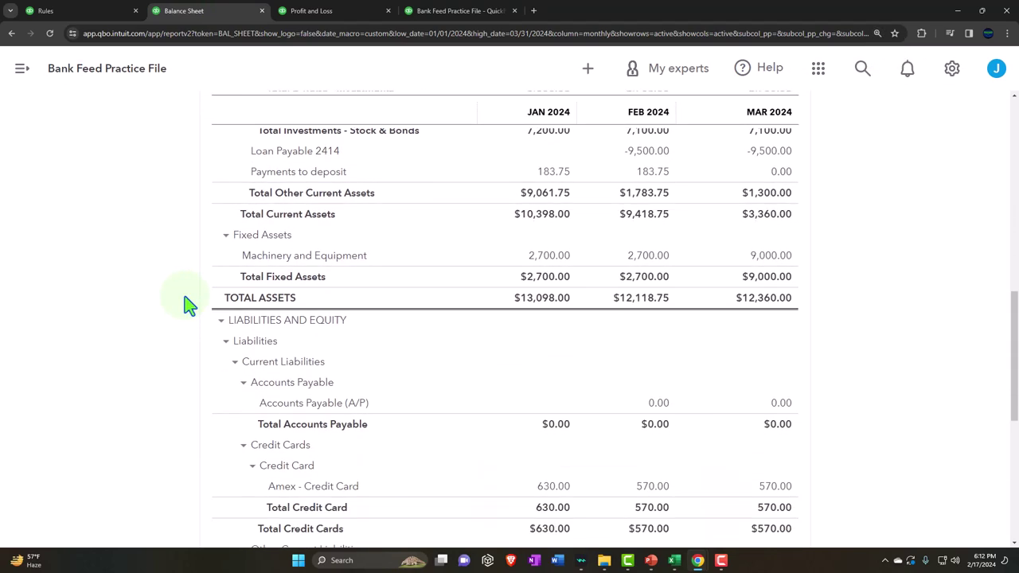
{"action": "scroll", "coordinate": [189, 305], "scroll_direction": "down", "scroll_amount": 5}
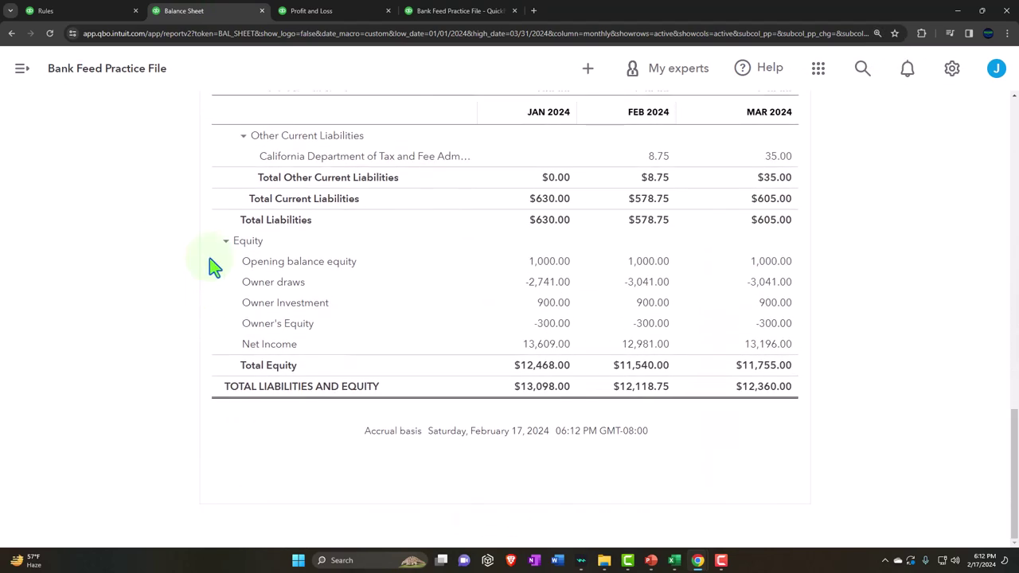
Step: Rerun the January to March 2024 Profit and Loss report and review its income, expenses and net income by month
{"action": "left_click", "coordinate": [315, 12]}
{"action": "scroll", "coordinate": [496, 216], "scroll_direction": "up", "scroll_amount": 5}
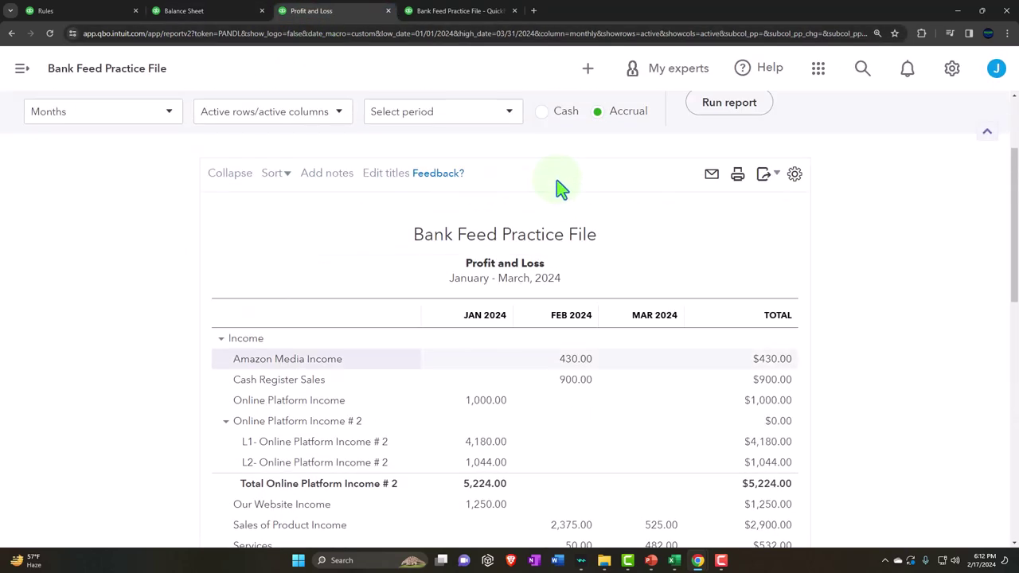
{"action": "left_click", "coordinate": [687, 106]}
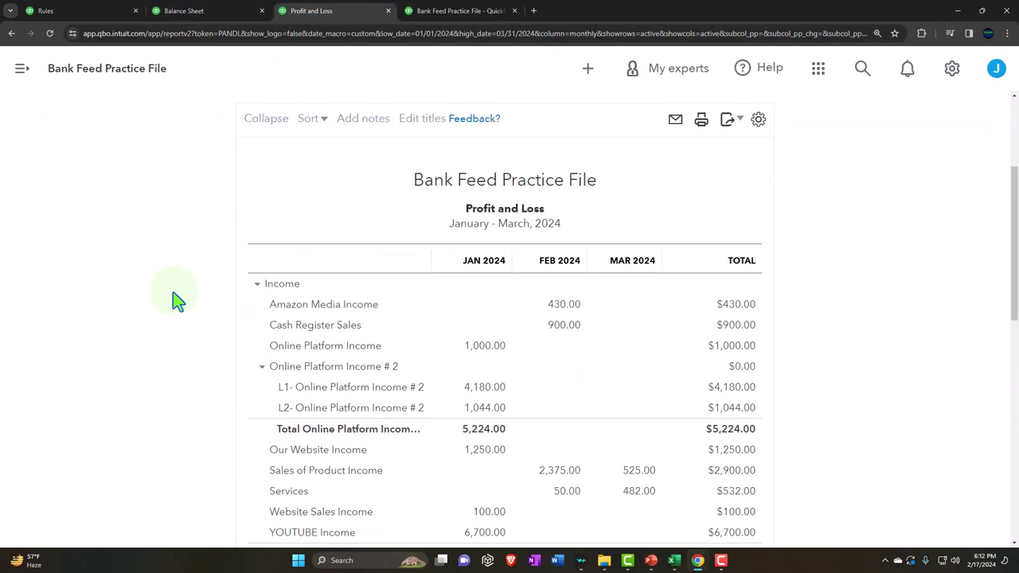
{"action": "scroll", "coordinate": [177, 301], "scroll_direction": "down", "scroll_amount": 5}
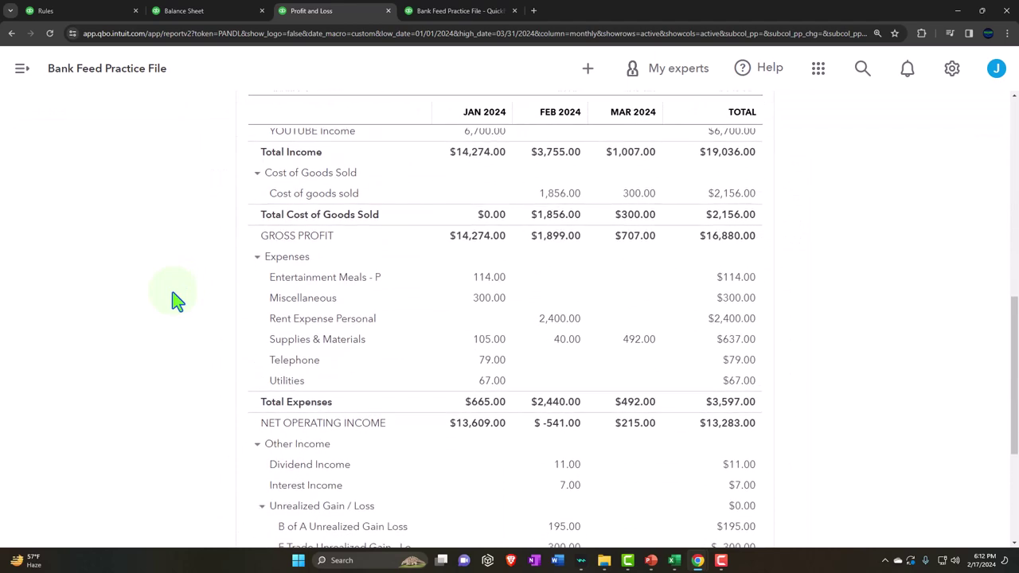
{"action": "scroll", "coordinate": [177, 301], "scroll_direction": "down", "scroll_amount": 2}
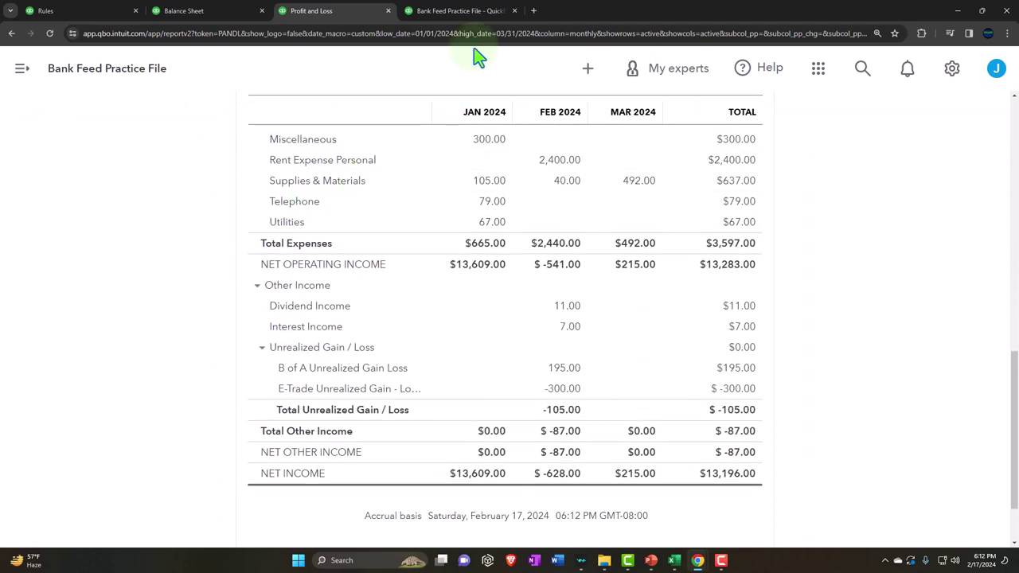
Step: Rerun the Trial Balance for 01/01/2024 to 03/31/2024 and review the monthly debits and credits through to the totals
{"action": "left_click", "coordinate": [465, 11]}
{"action": "scroll", "coordinate": [389, 233], "scroll_direction": "up", "scroll_amount": 3}
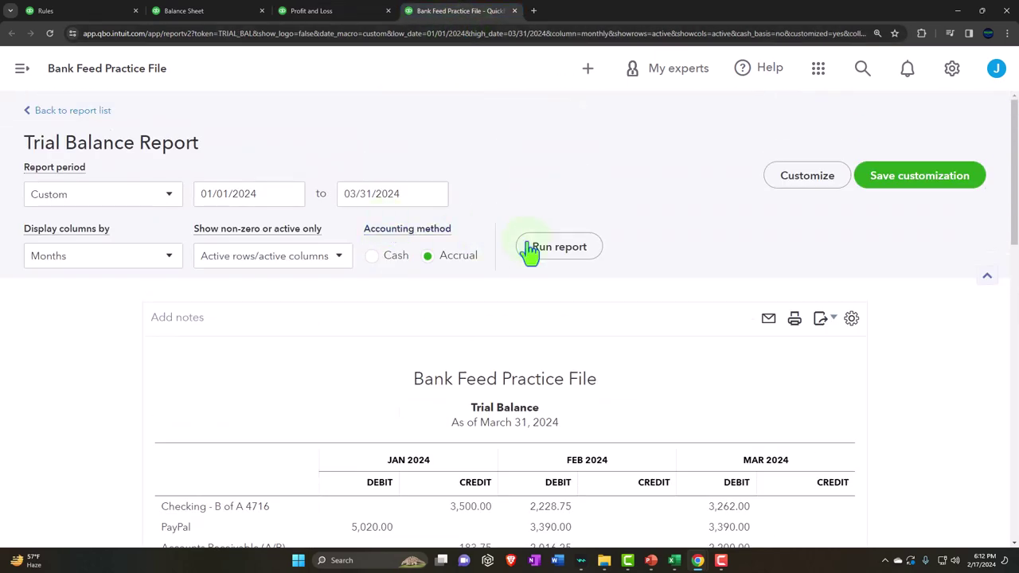
{"action": "left_click", "coordinate": [557, 247]}
{"action": "scroll", "coordinate": [239, 335], "scroll_direction": "down", "scroll_amount": 3}
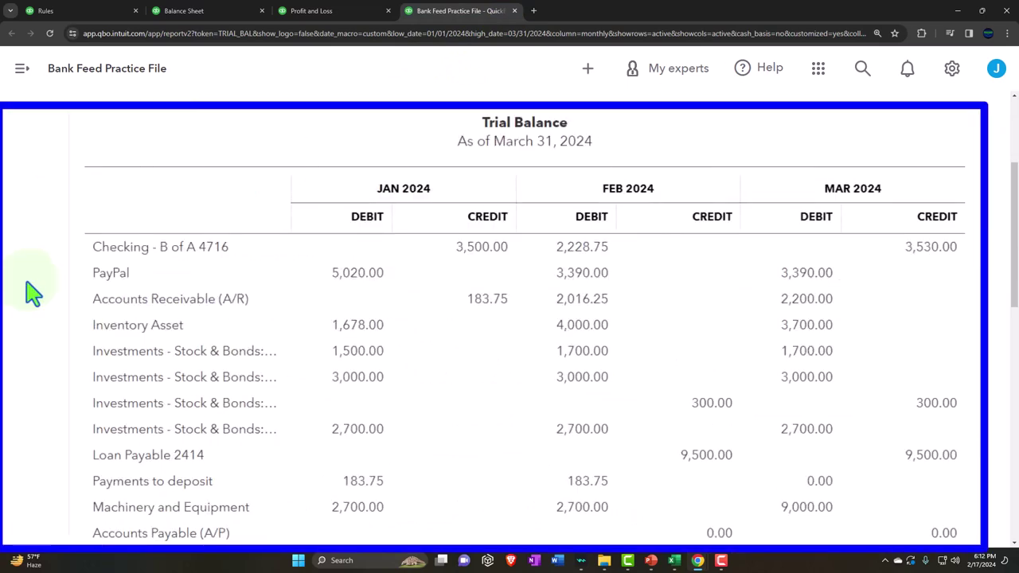
{"action": "scroll", "coordinate": [4, 293], "scroll_direction": "down", "scroll_amount": 3}
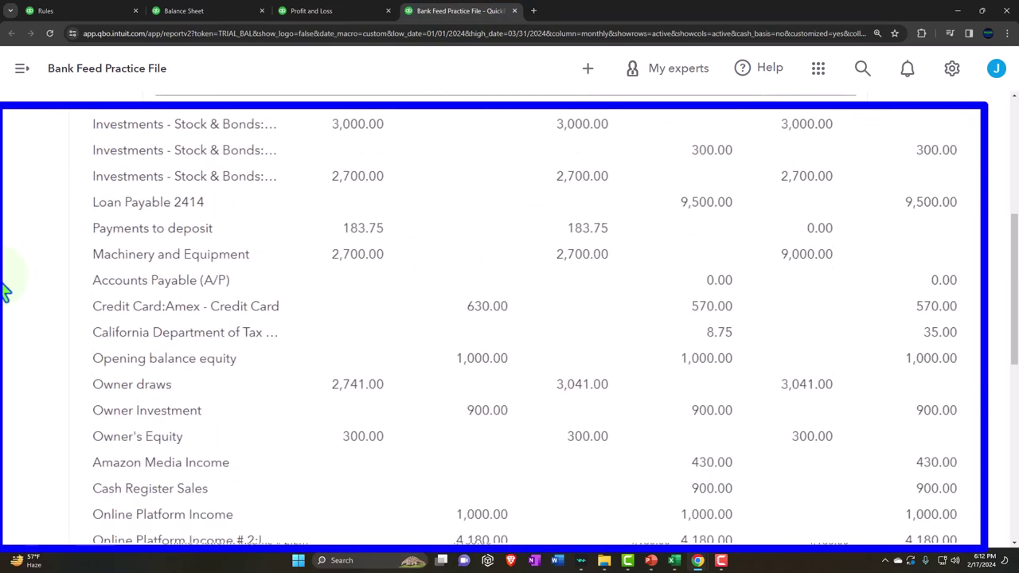
{"action": "scroll", "coordinate": [4, 293], "scroll_direction": "down", "scroll_amount": 2}
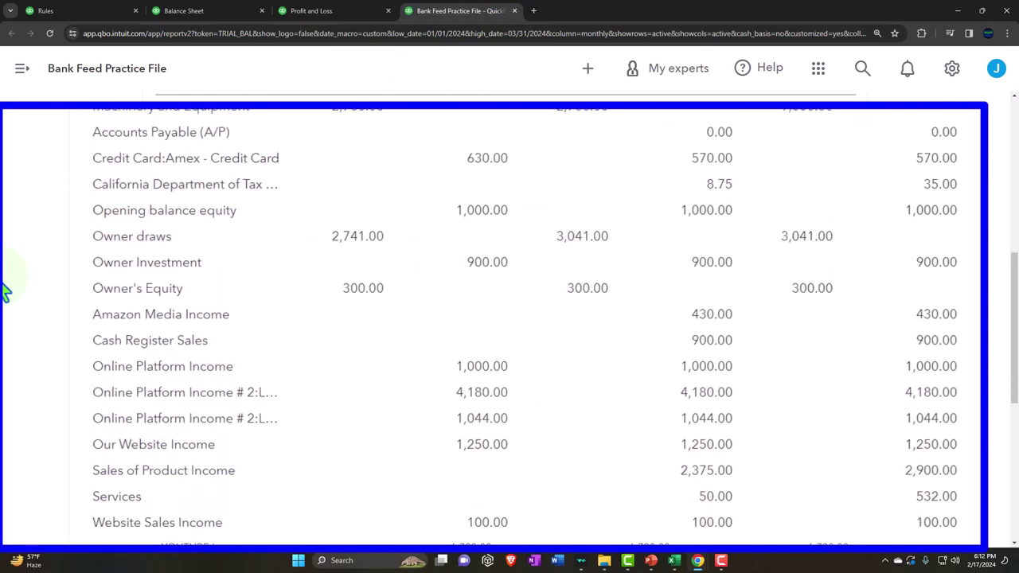
{"action": "scroll", "coordinate": [4, 293], "scroll_direction": "down", "scroll_amount": 3}
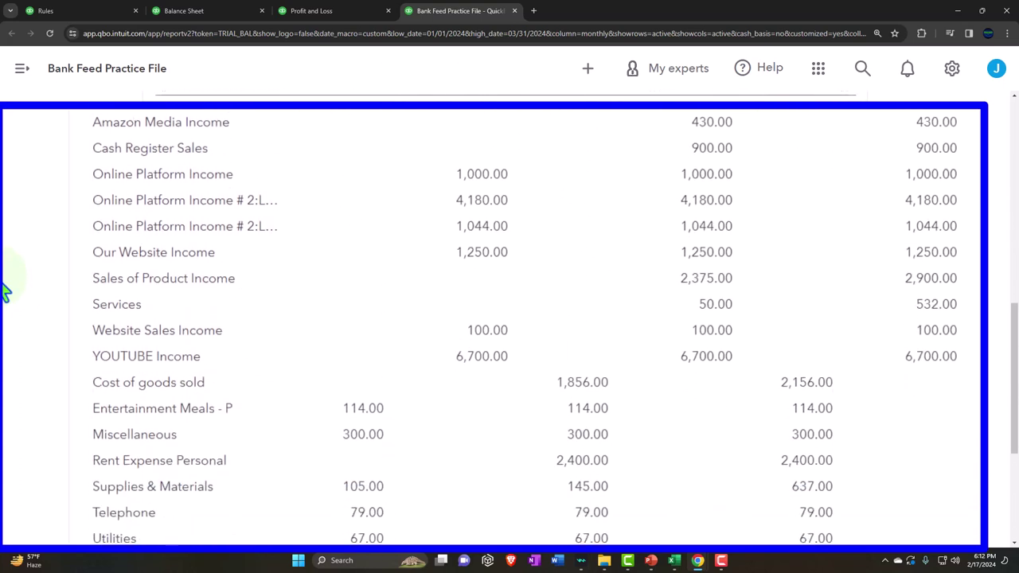
{"action": "scroll", "coordinate": [4, 293], "scroll_direction": "down", "scroll_amount": 3}
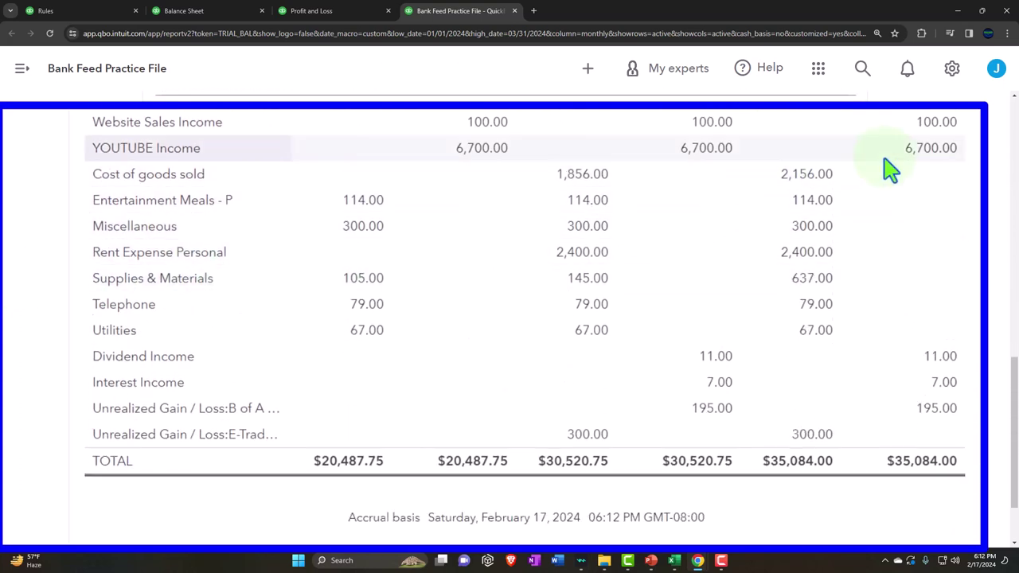